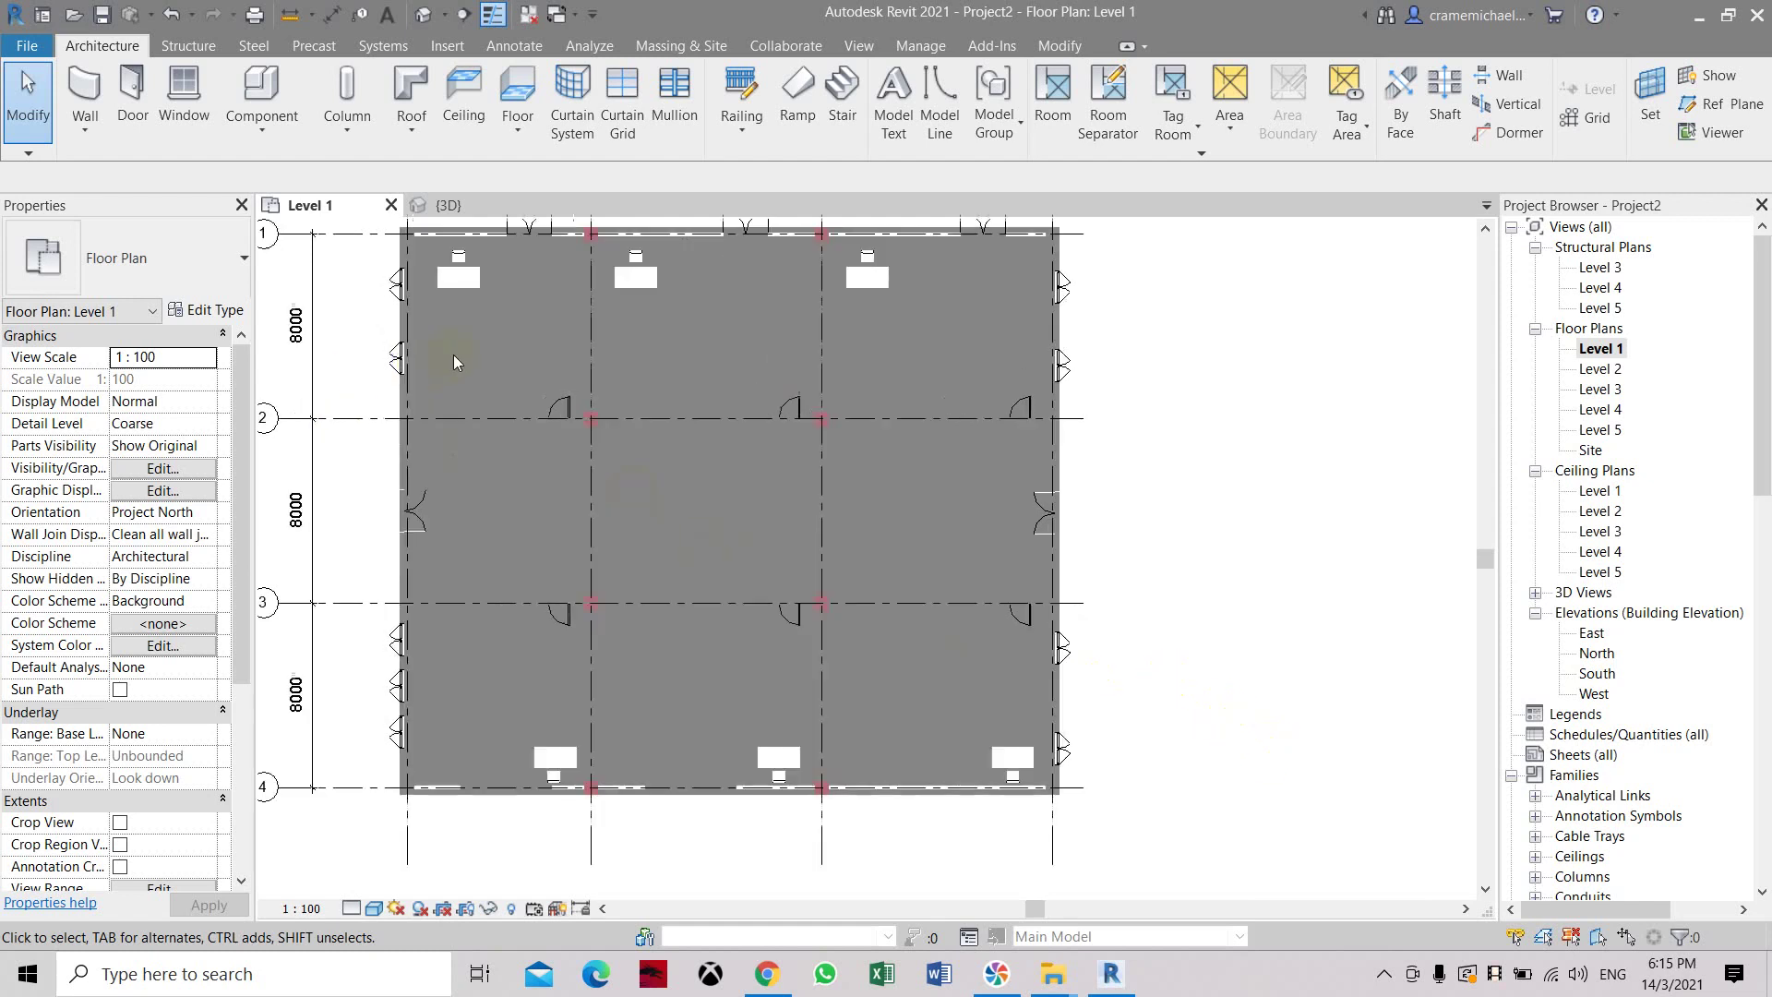
# Place Chair-Task chairs below the top-left desk using Place a Component.
pyautogui.scroll(-2, 540, 403)
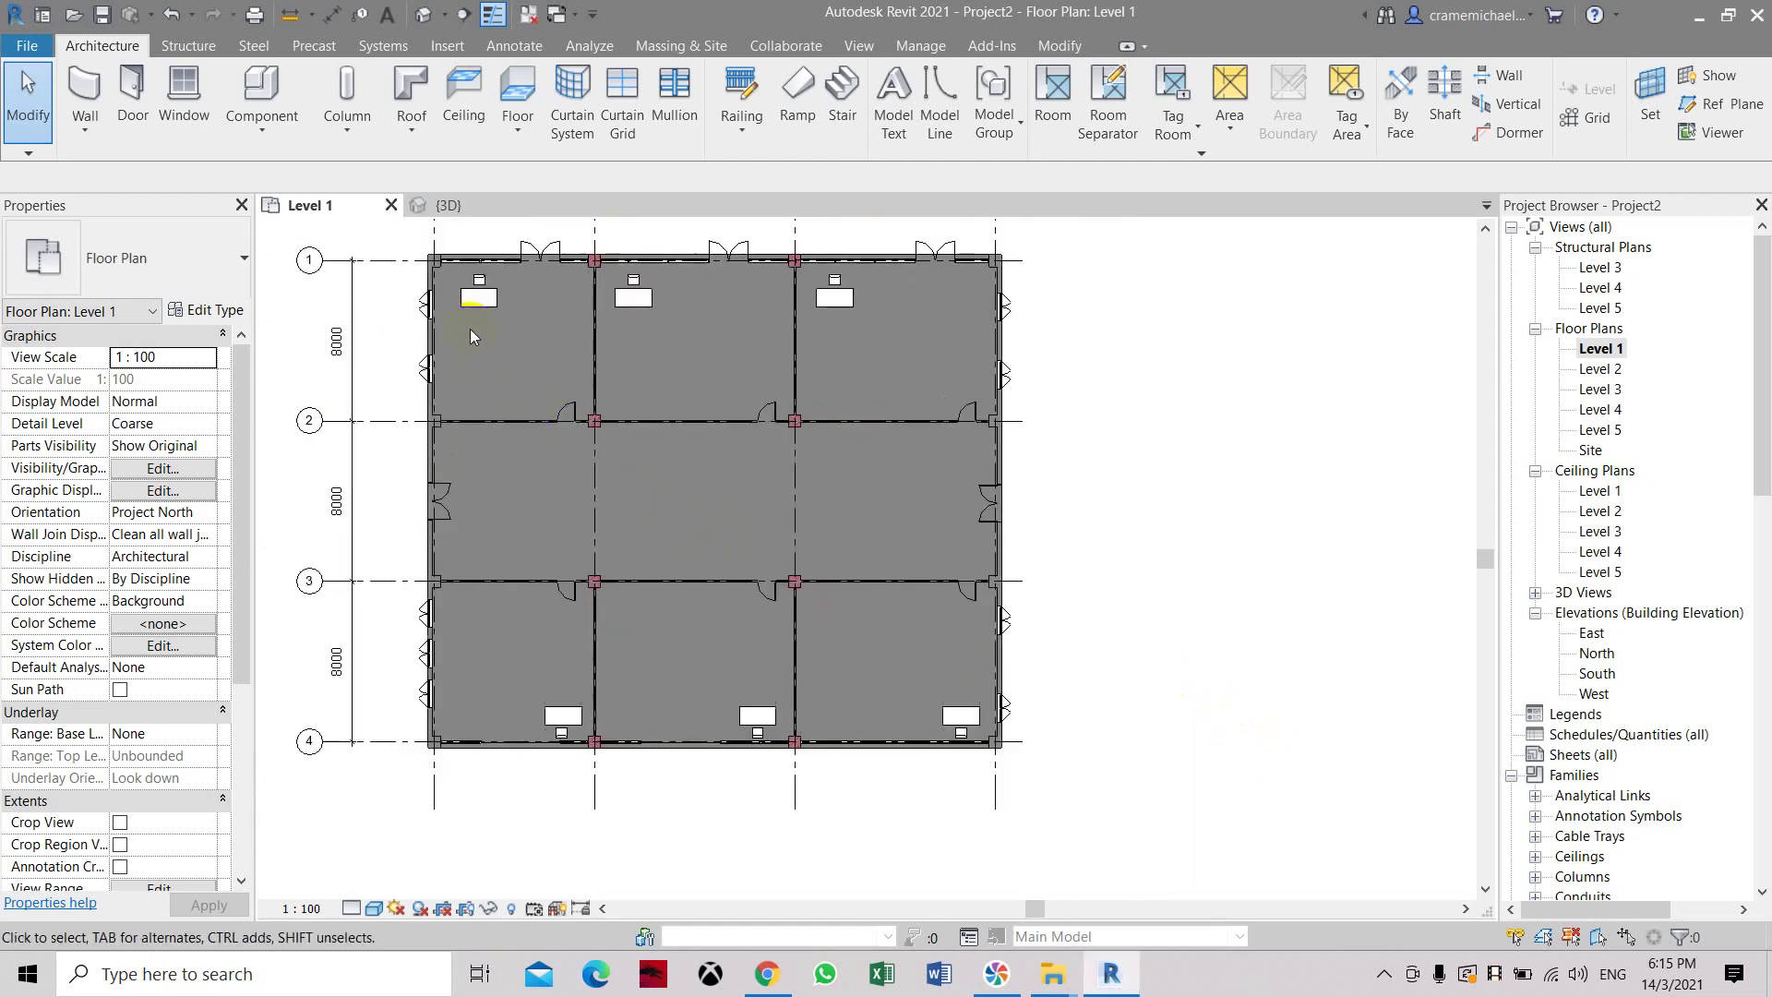
pyautogui.click(469, 302)
pyautogui.scroll(4, 470, 304)
pyautogui.click(709, 325)
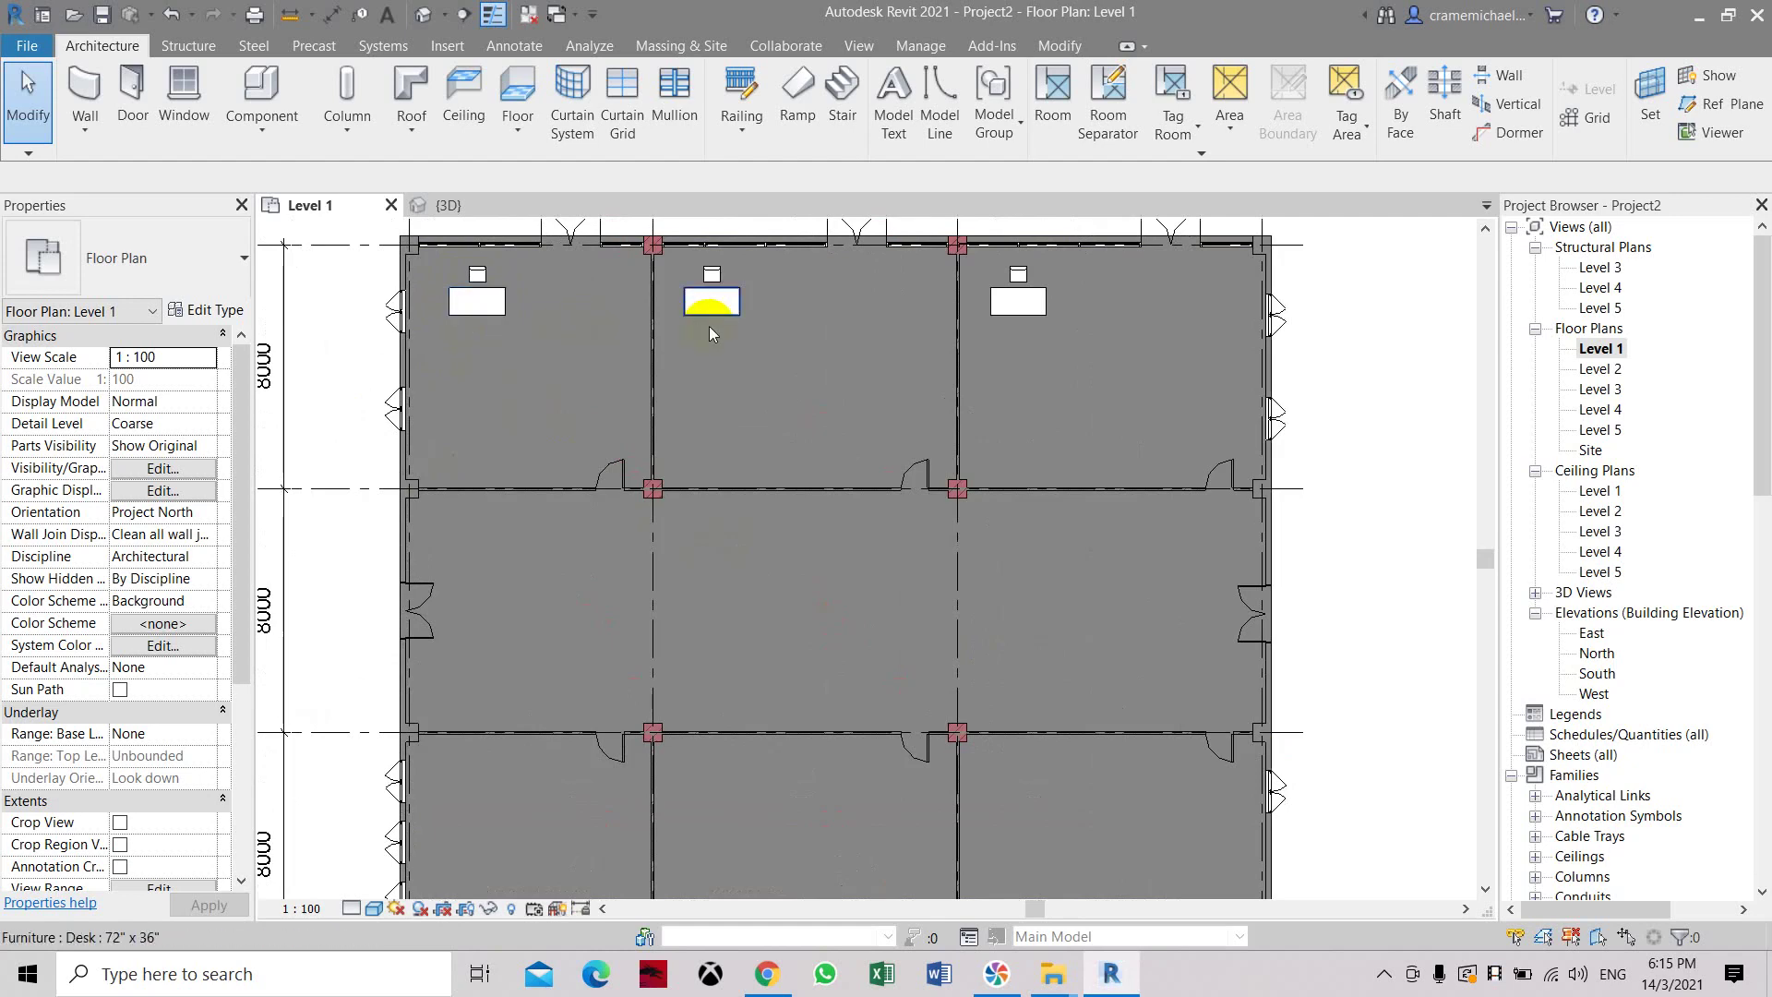
pyautogui.scroll(-2, 635, 295)
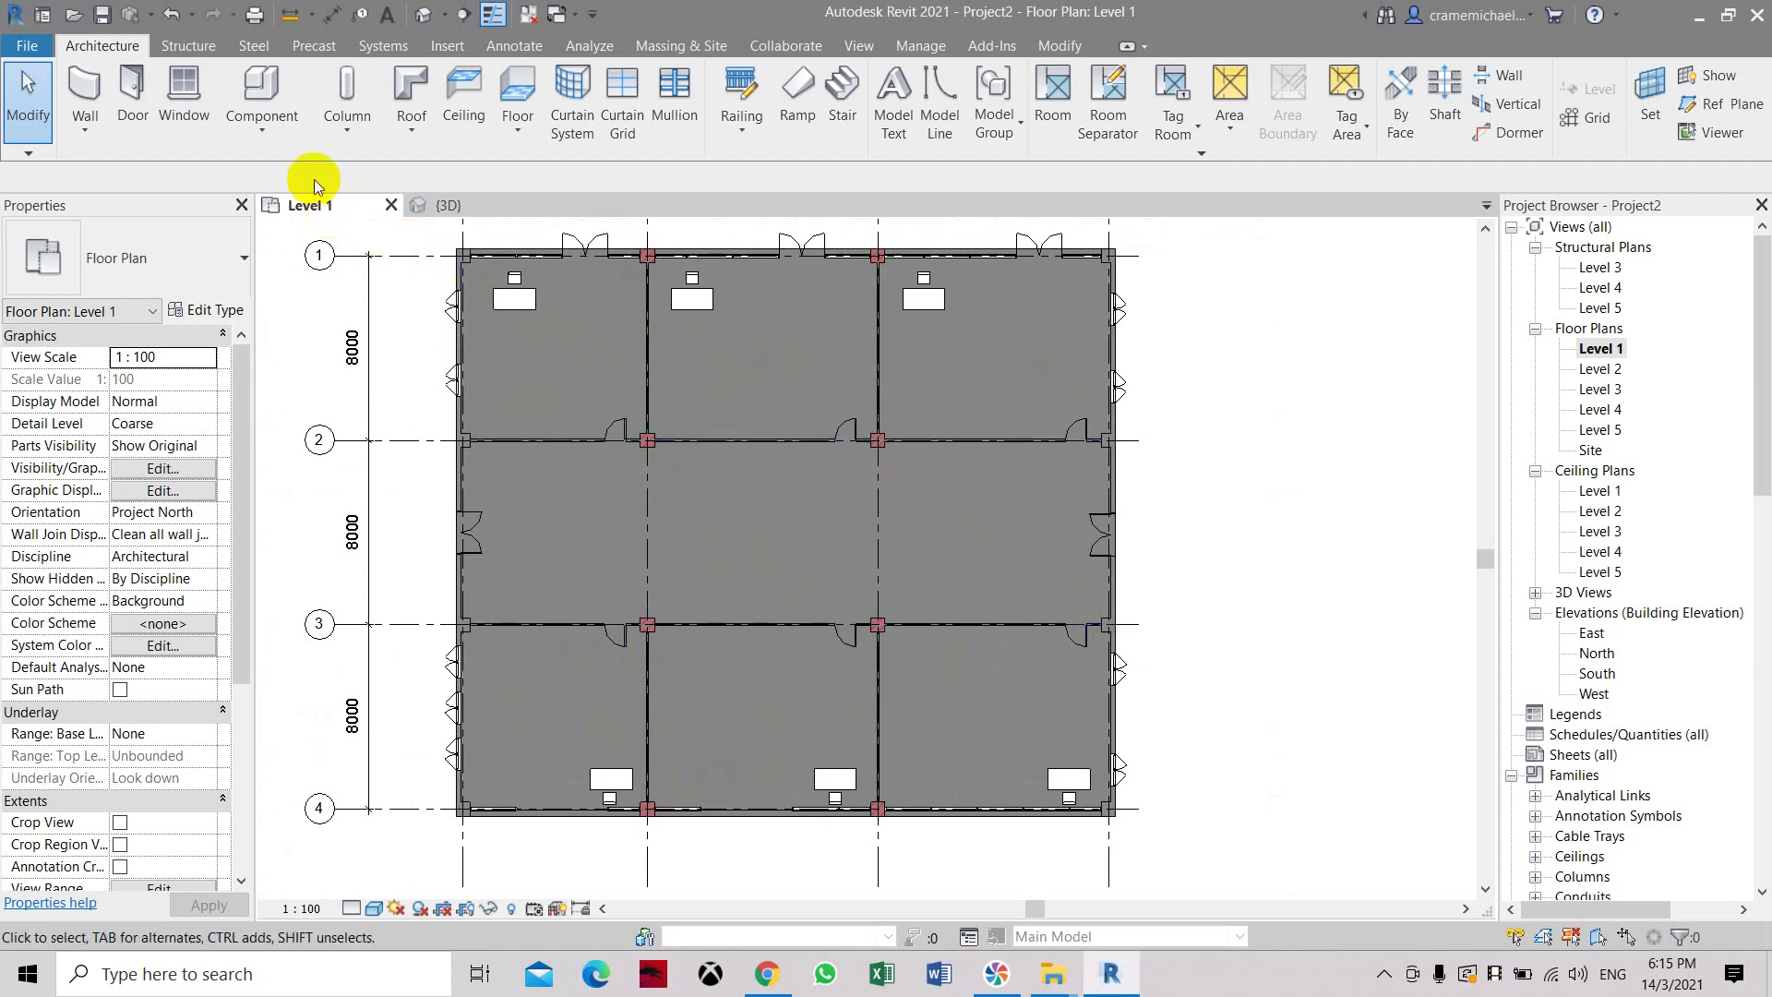
pyautogui.click(255, 131)
pyautogui.click(253, 164)
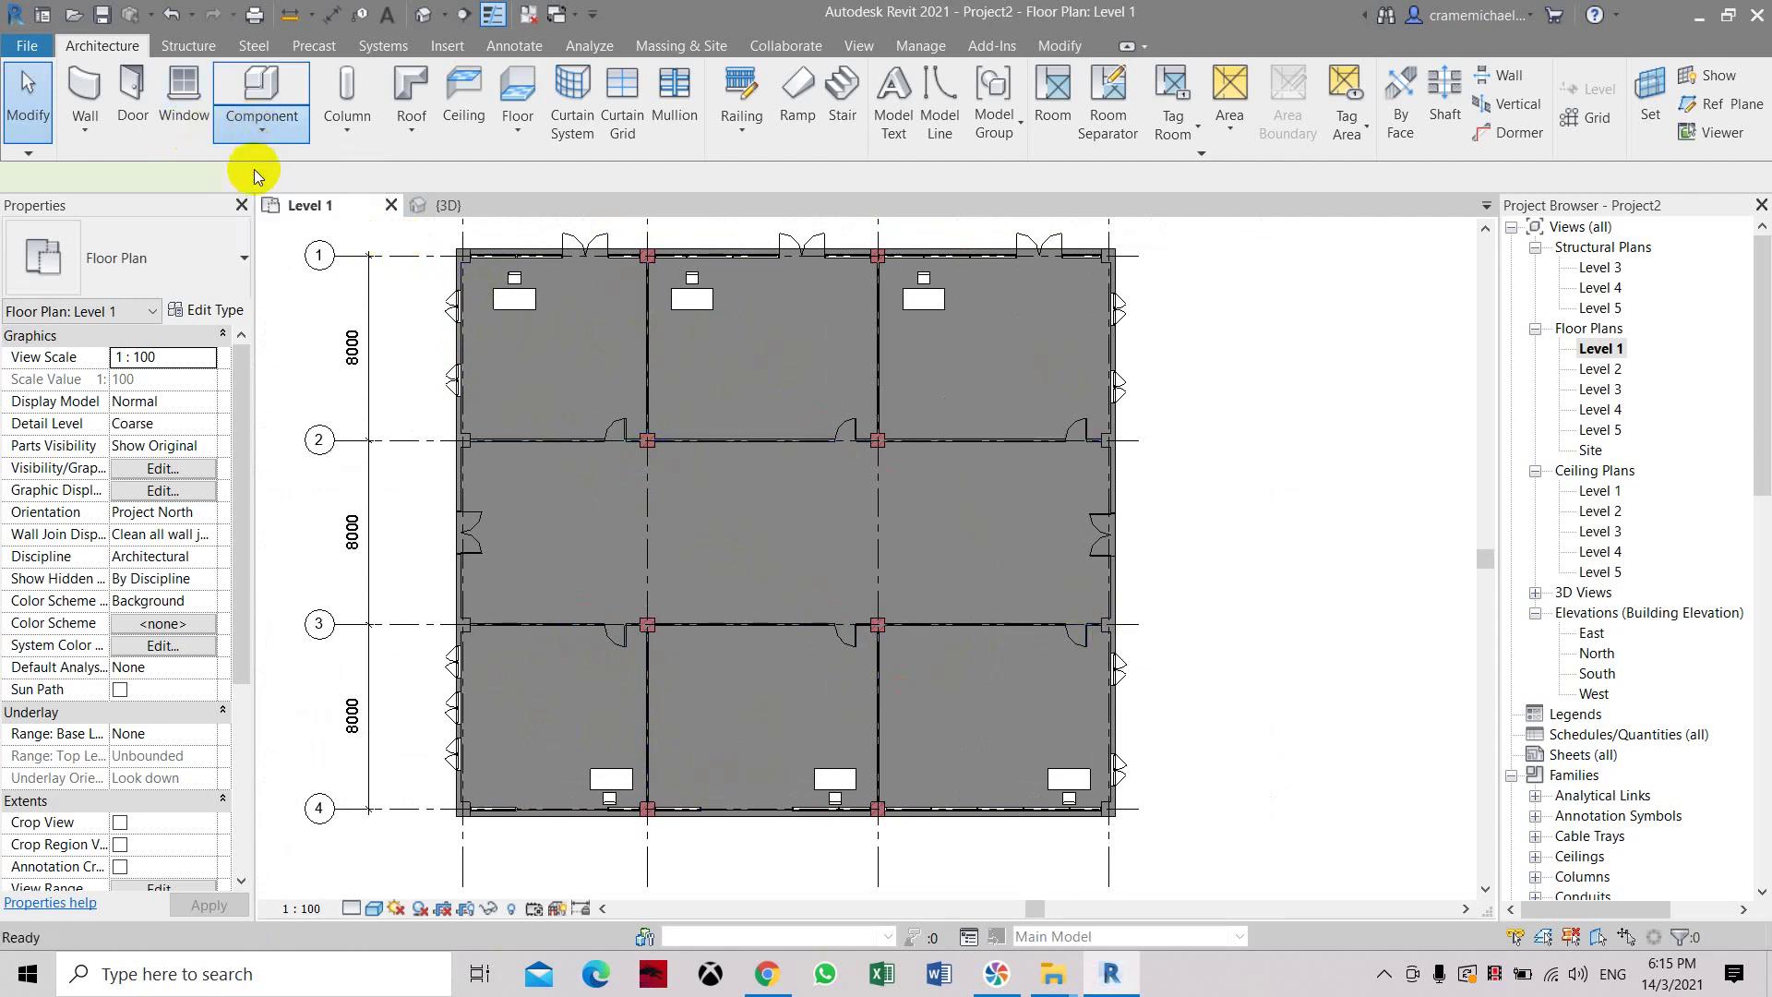
pyautogui.scroll(3, 499, 323)
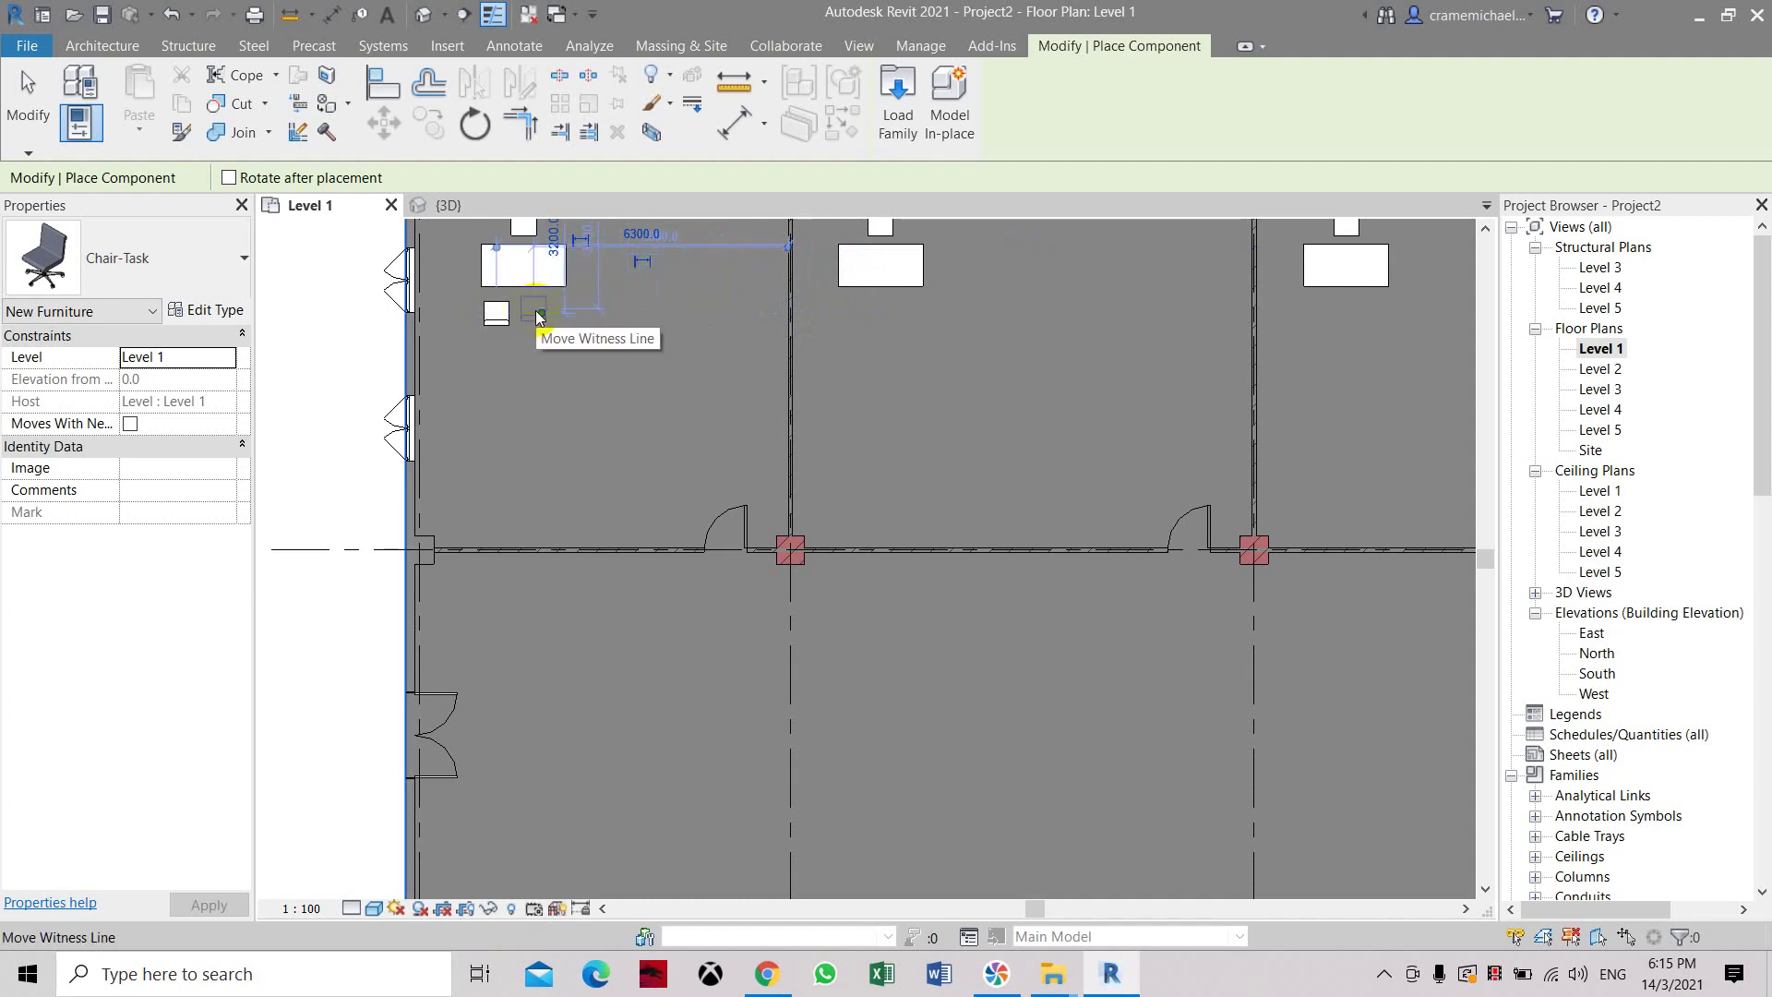
pyautogui.click(552, 314)
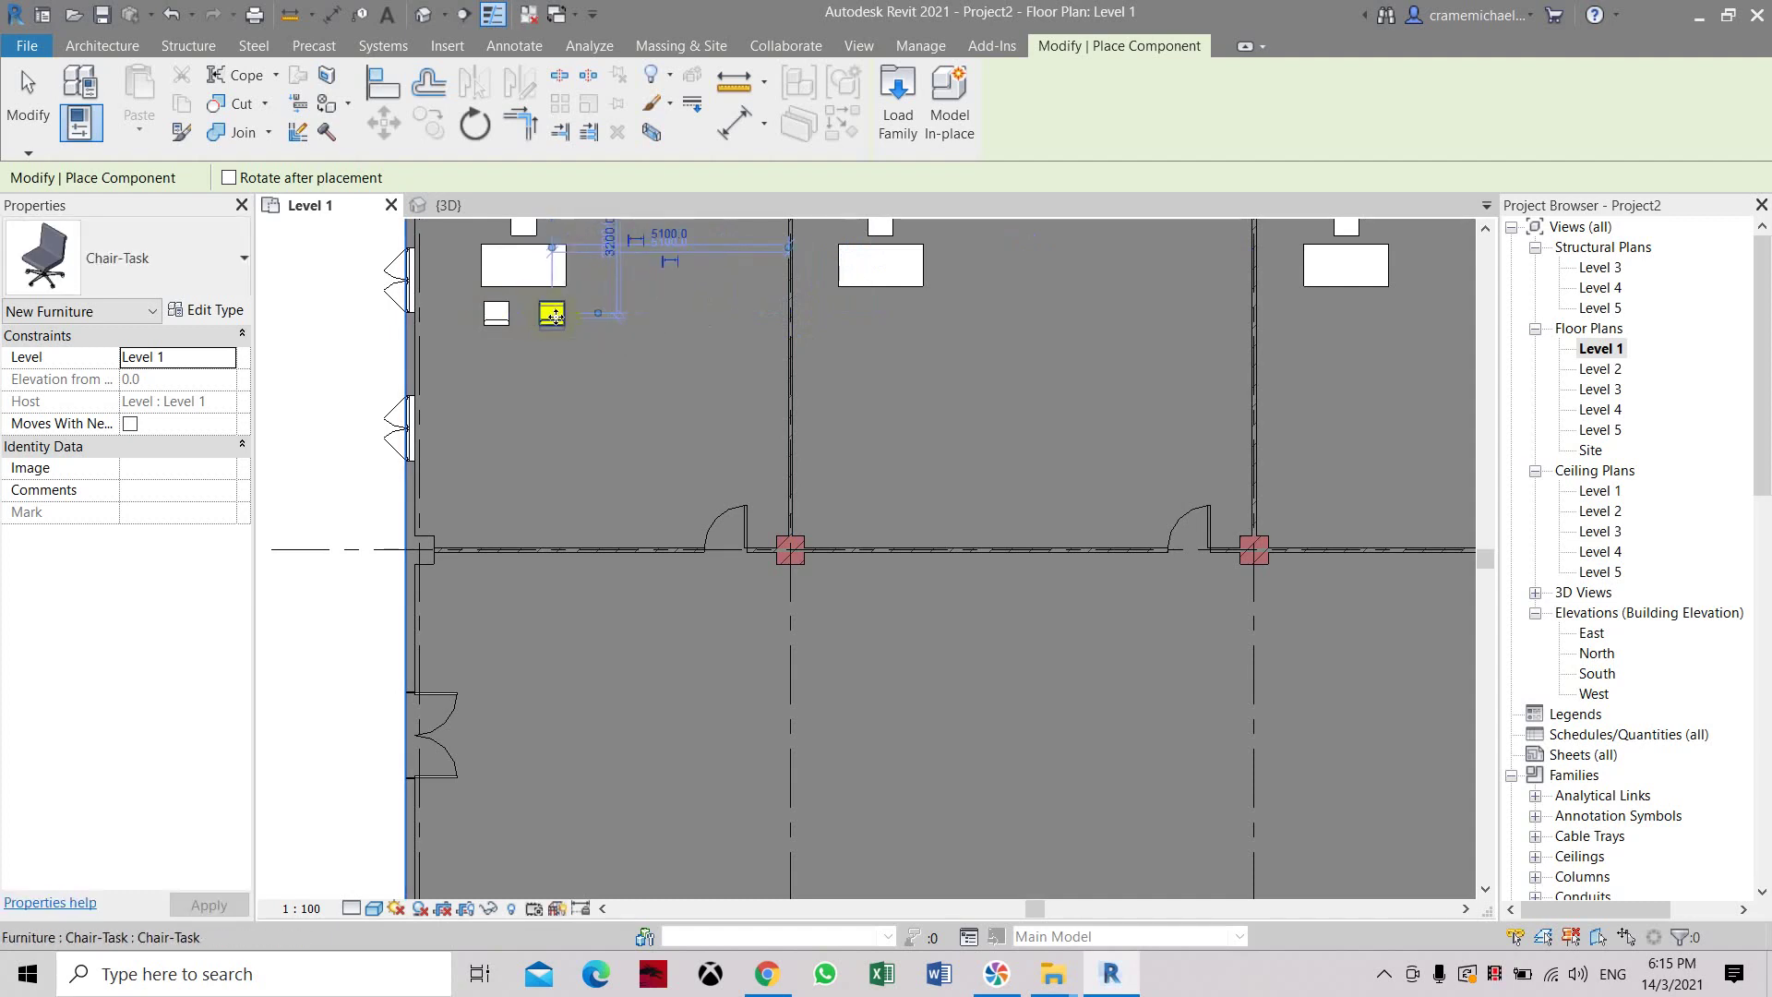
pyautogui.press('Escape')
pyautogui.press('Escape')
pyautogui.moveTo(469, 355); pyautogui.dragTo(474, 430, button='middle')
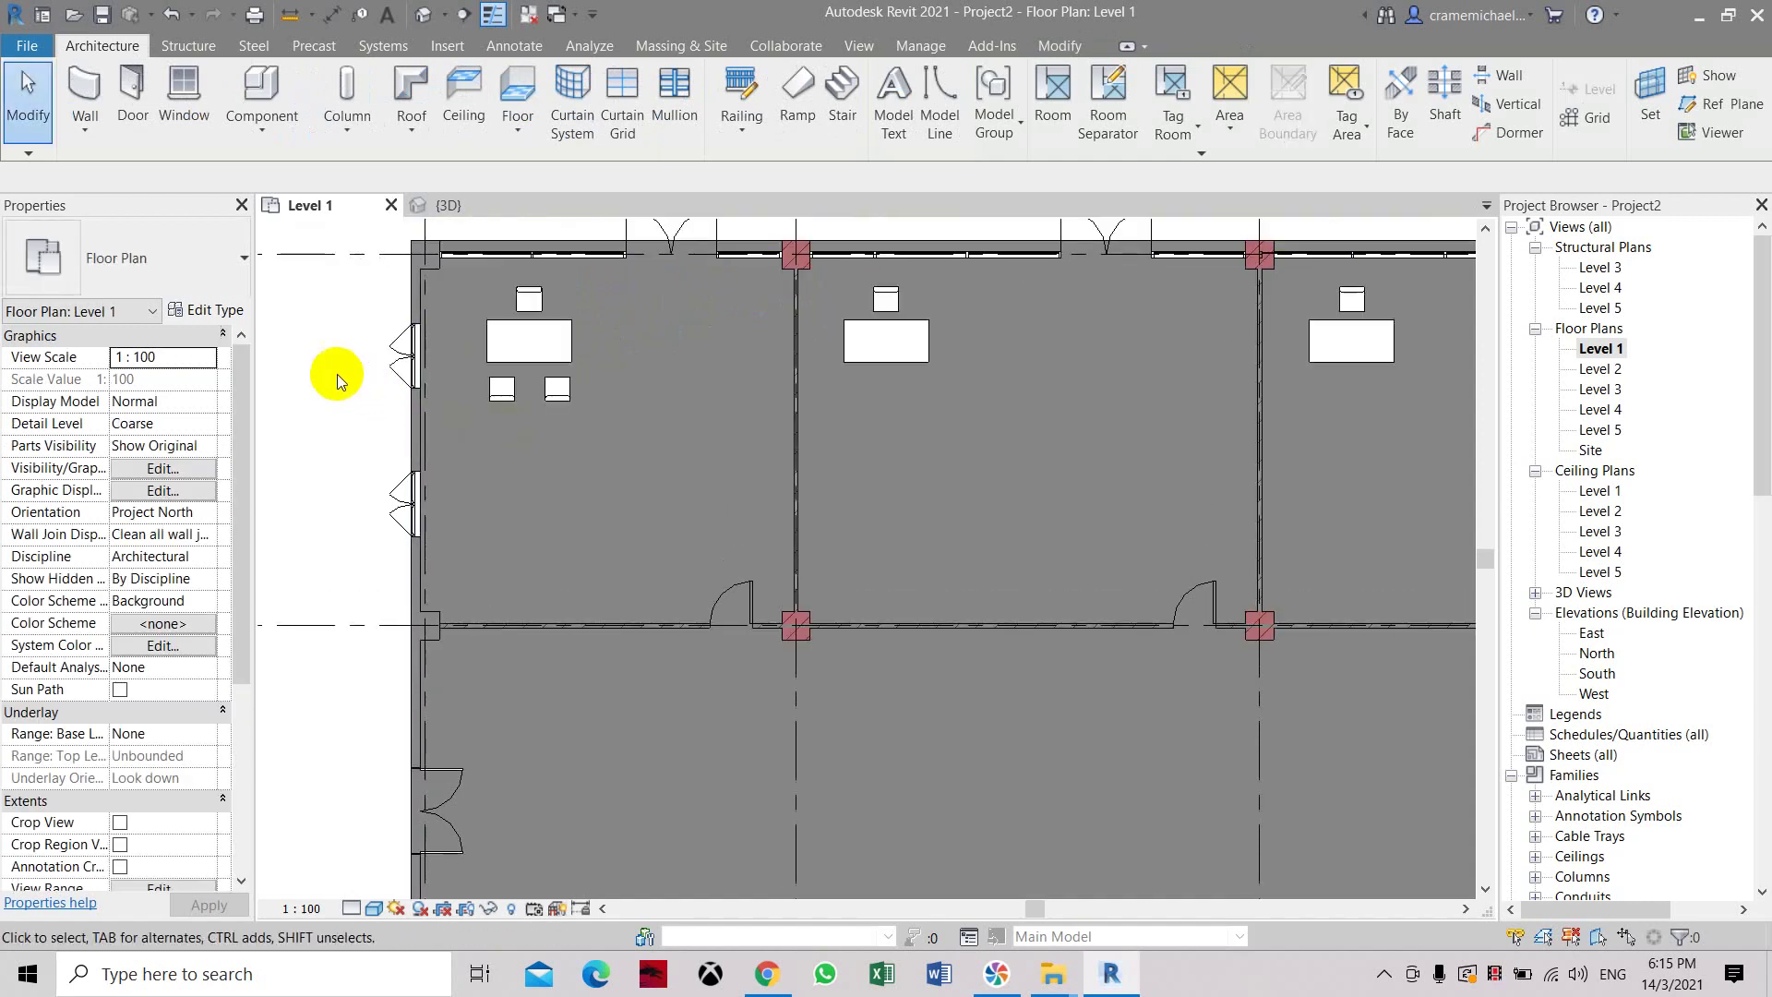
# Copy the two chairs 10000 across to the middle top desk.
pyautogui.moveTo(330, 361); pyautogui.dragTo(673, 474)
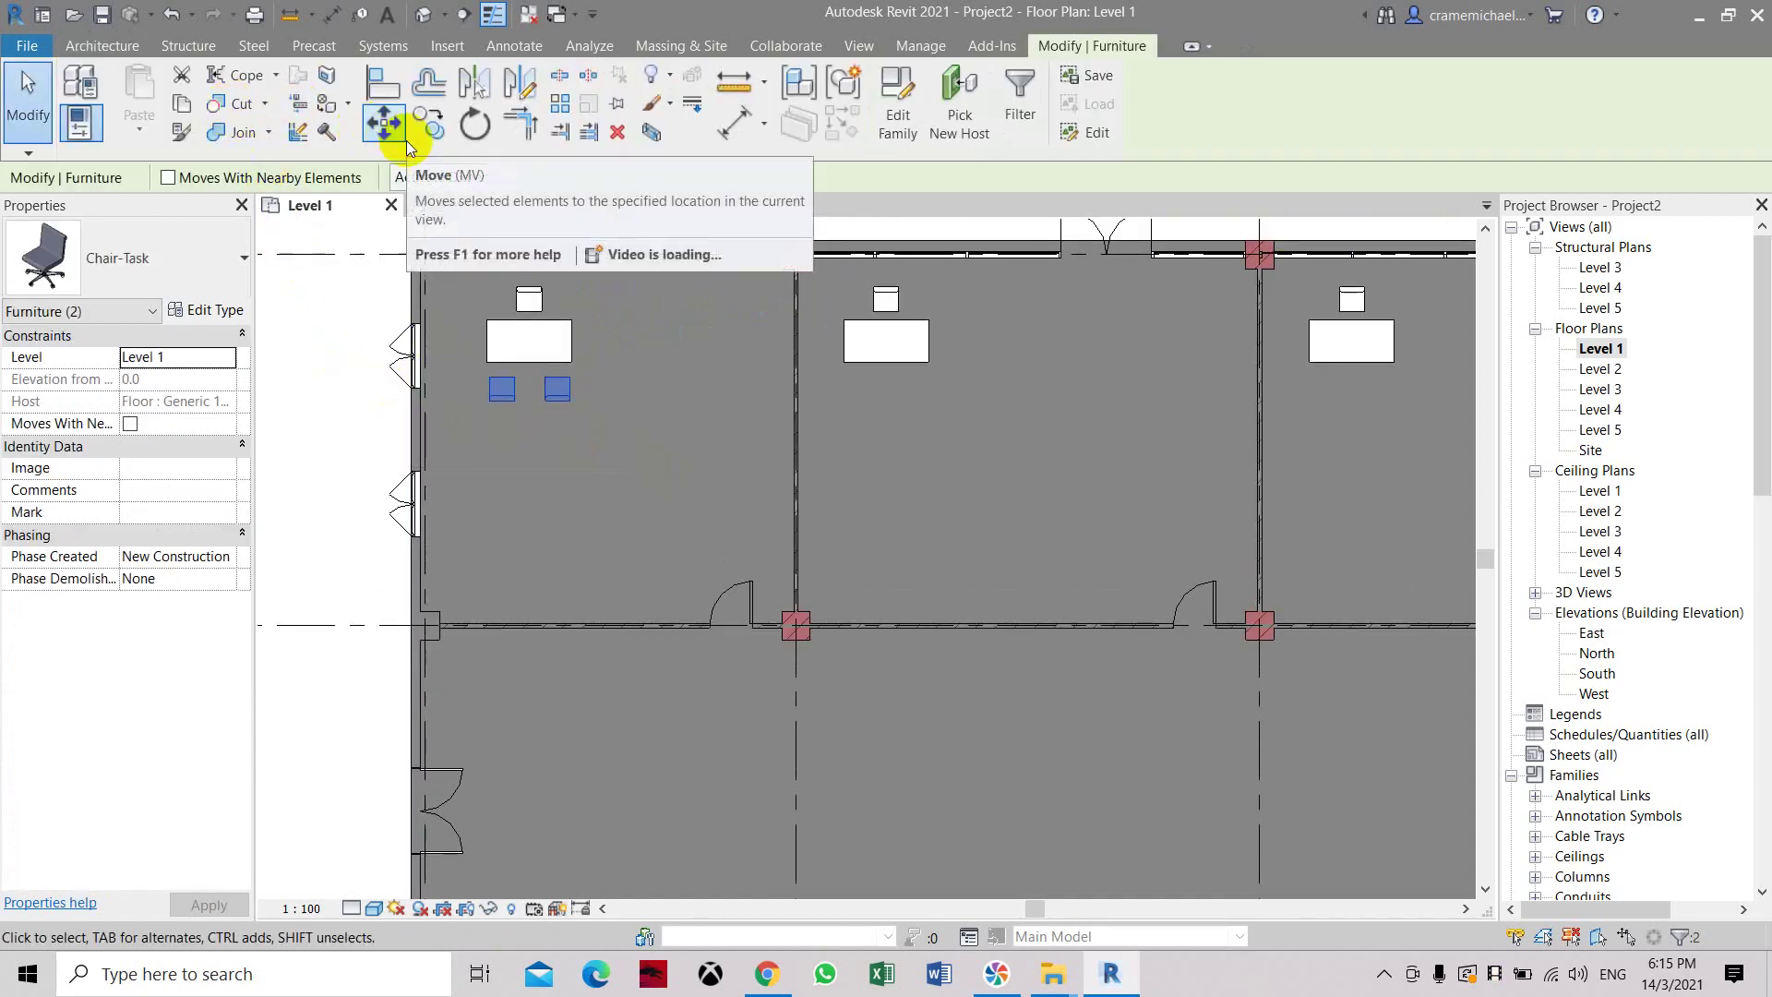
pyautogui.click(427, 123)
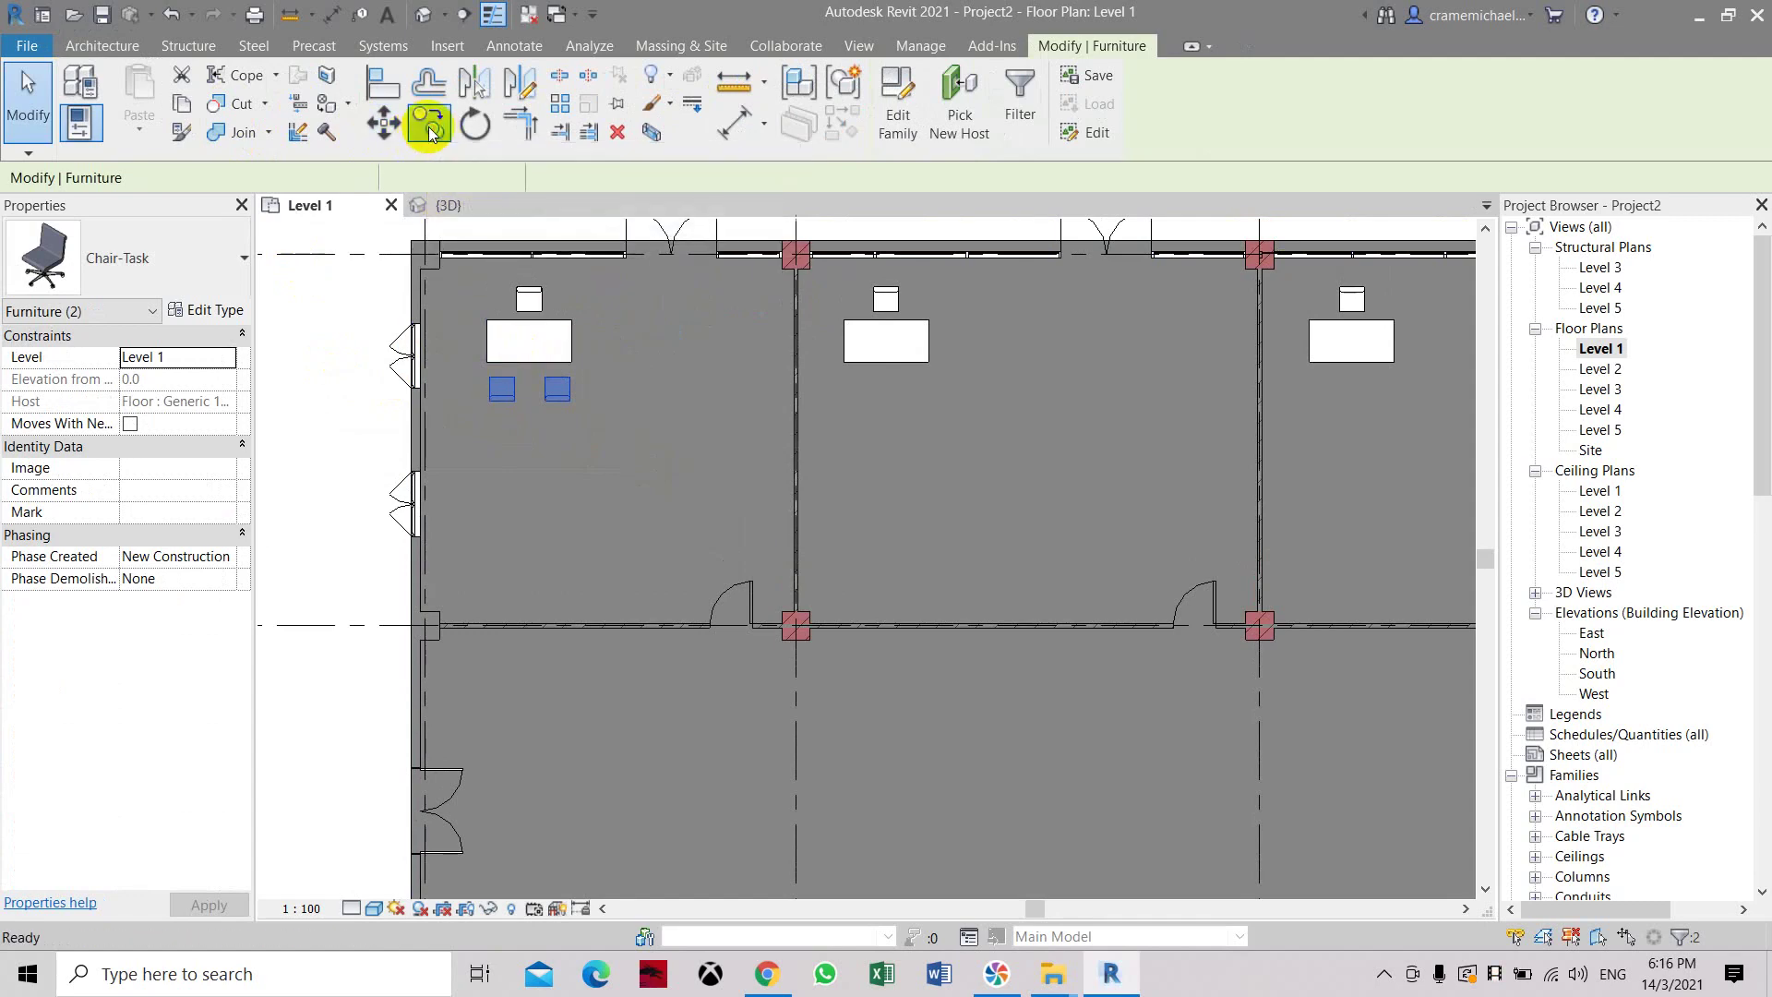
pyautogui.click(571, 363)
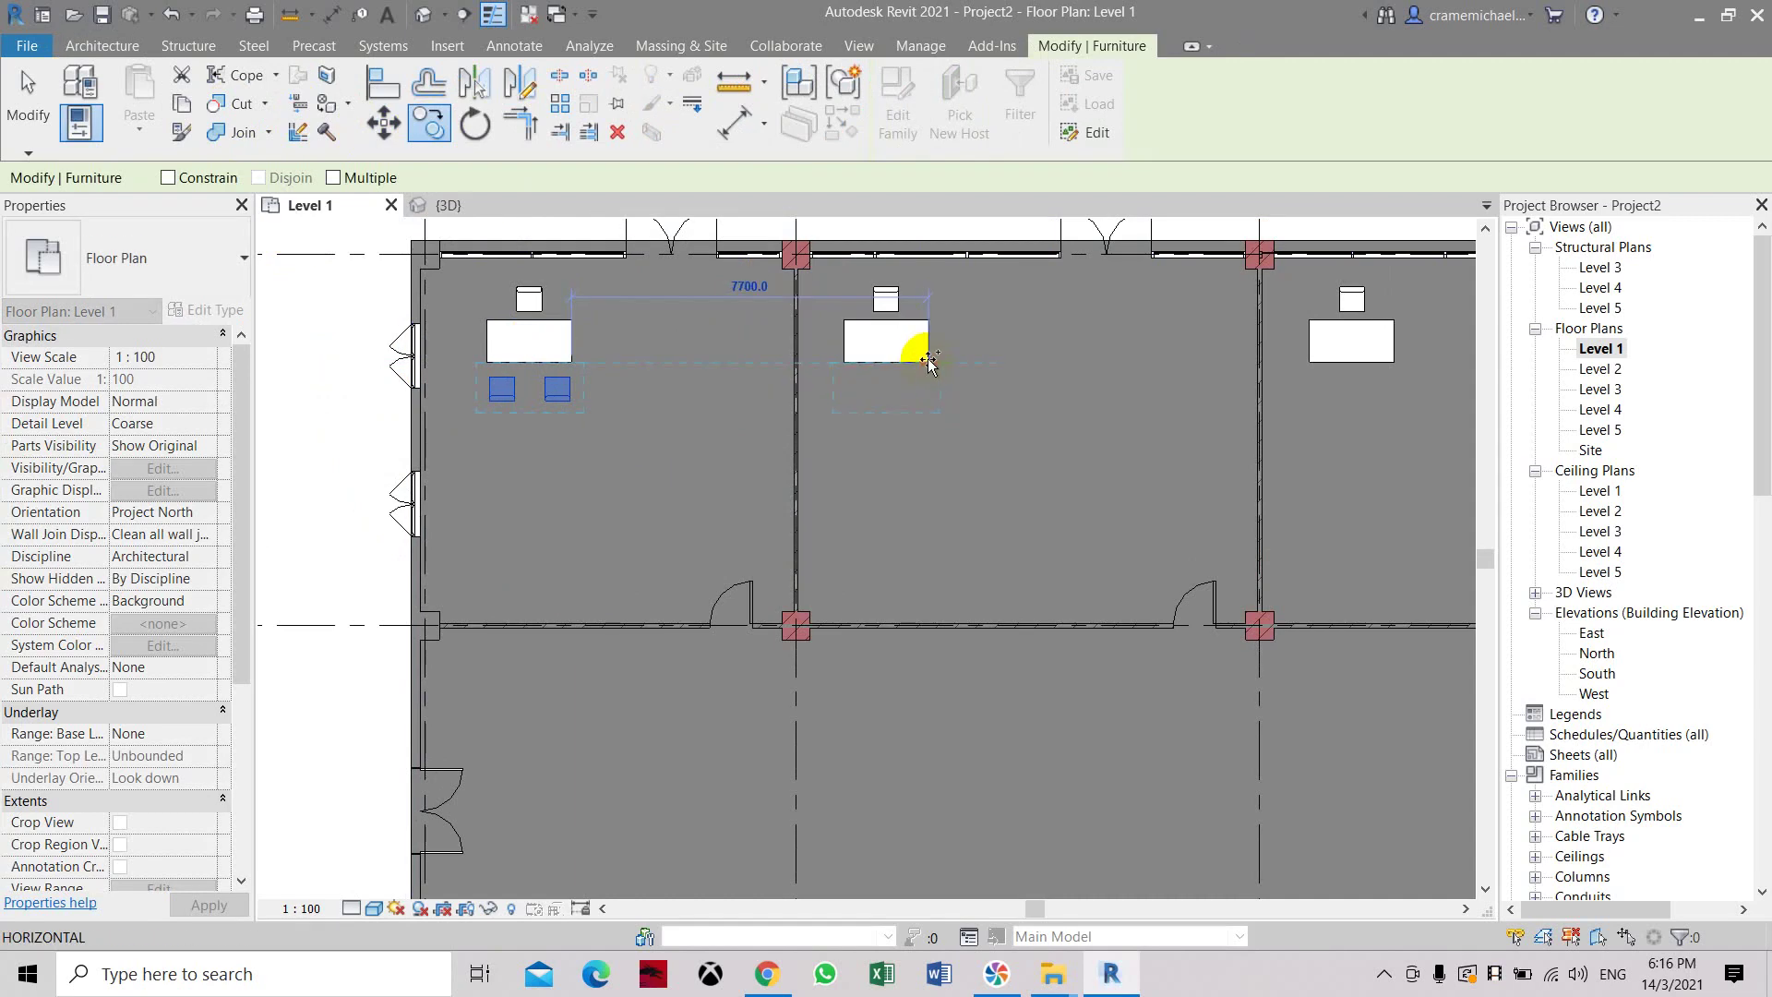
pyautogui.click(929, 363)
pyautogui.scroll(4, 951, 375)
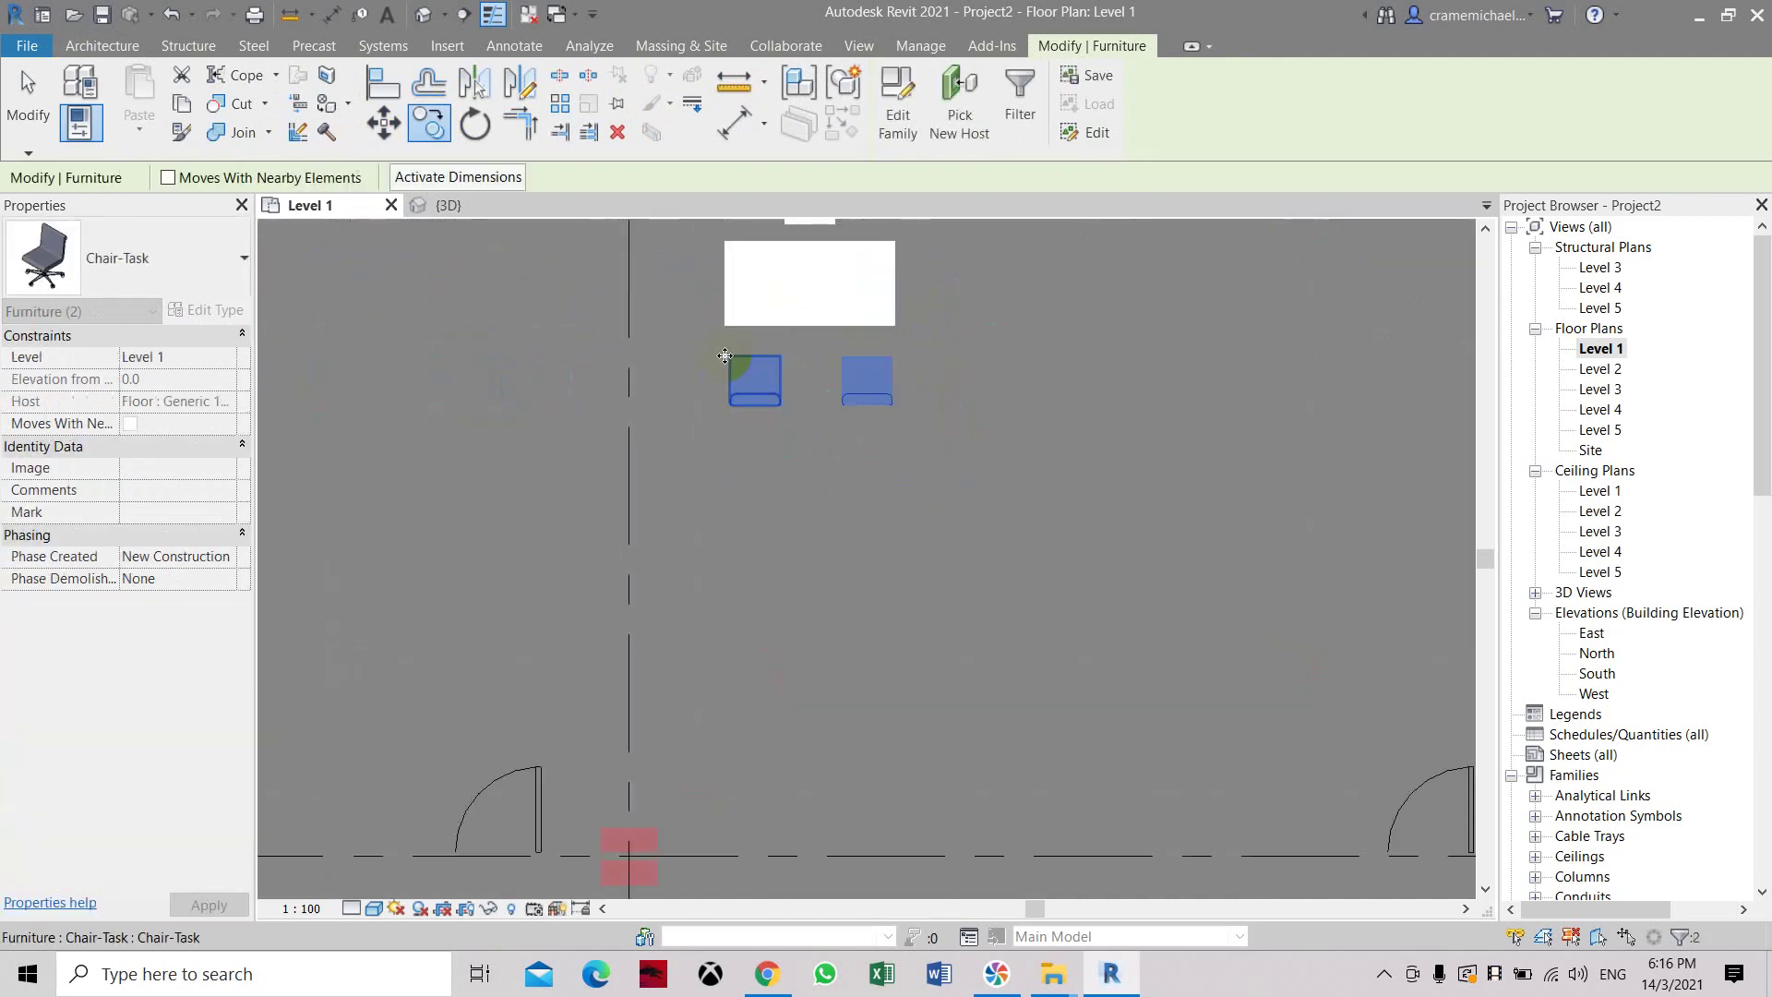
pyautogui.scroll(-4, 725, 356)
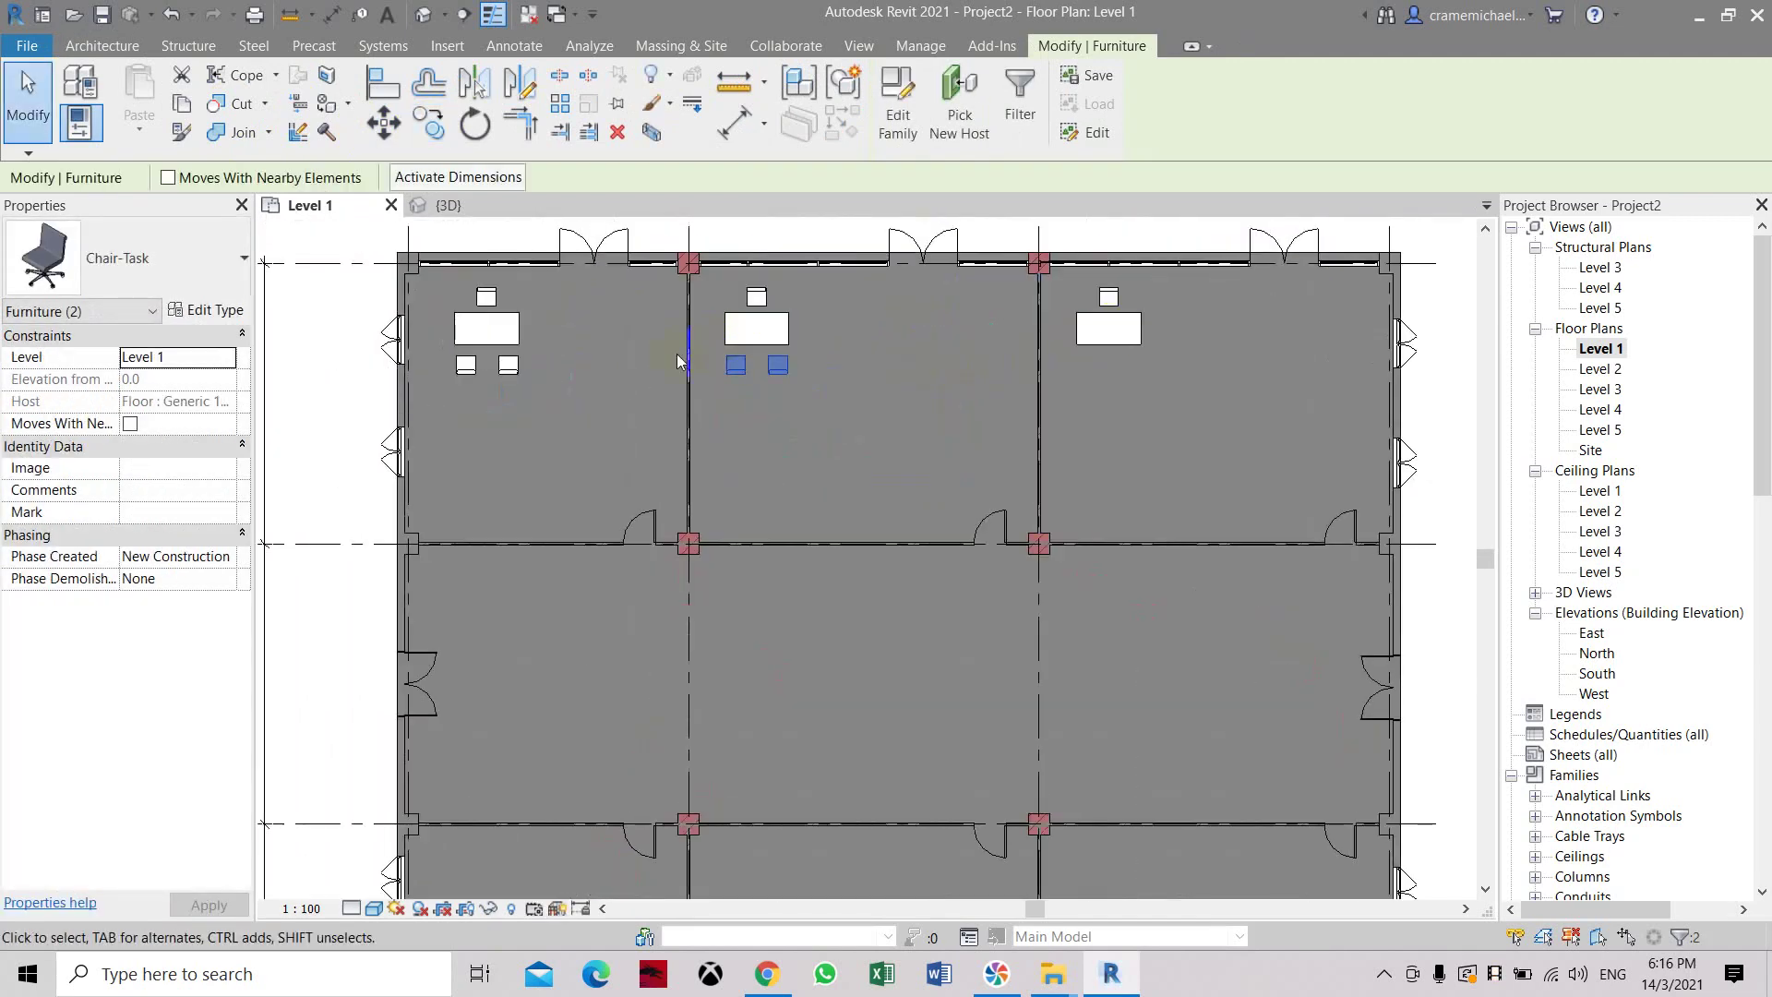
# Copy the chair pair another 10000 across to the top-right desk.
pyautogui.click(703, 352)
pyautogui.hotkey('ctrl', 'Left')
pyautogui.click(429, 123)
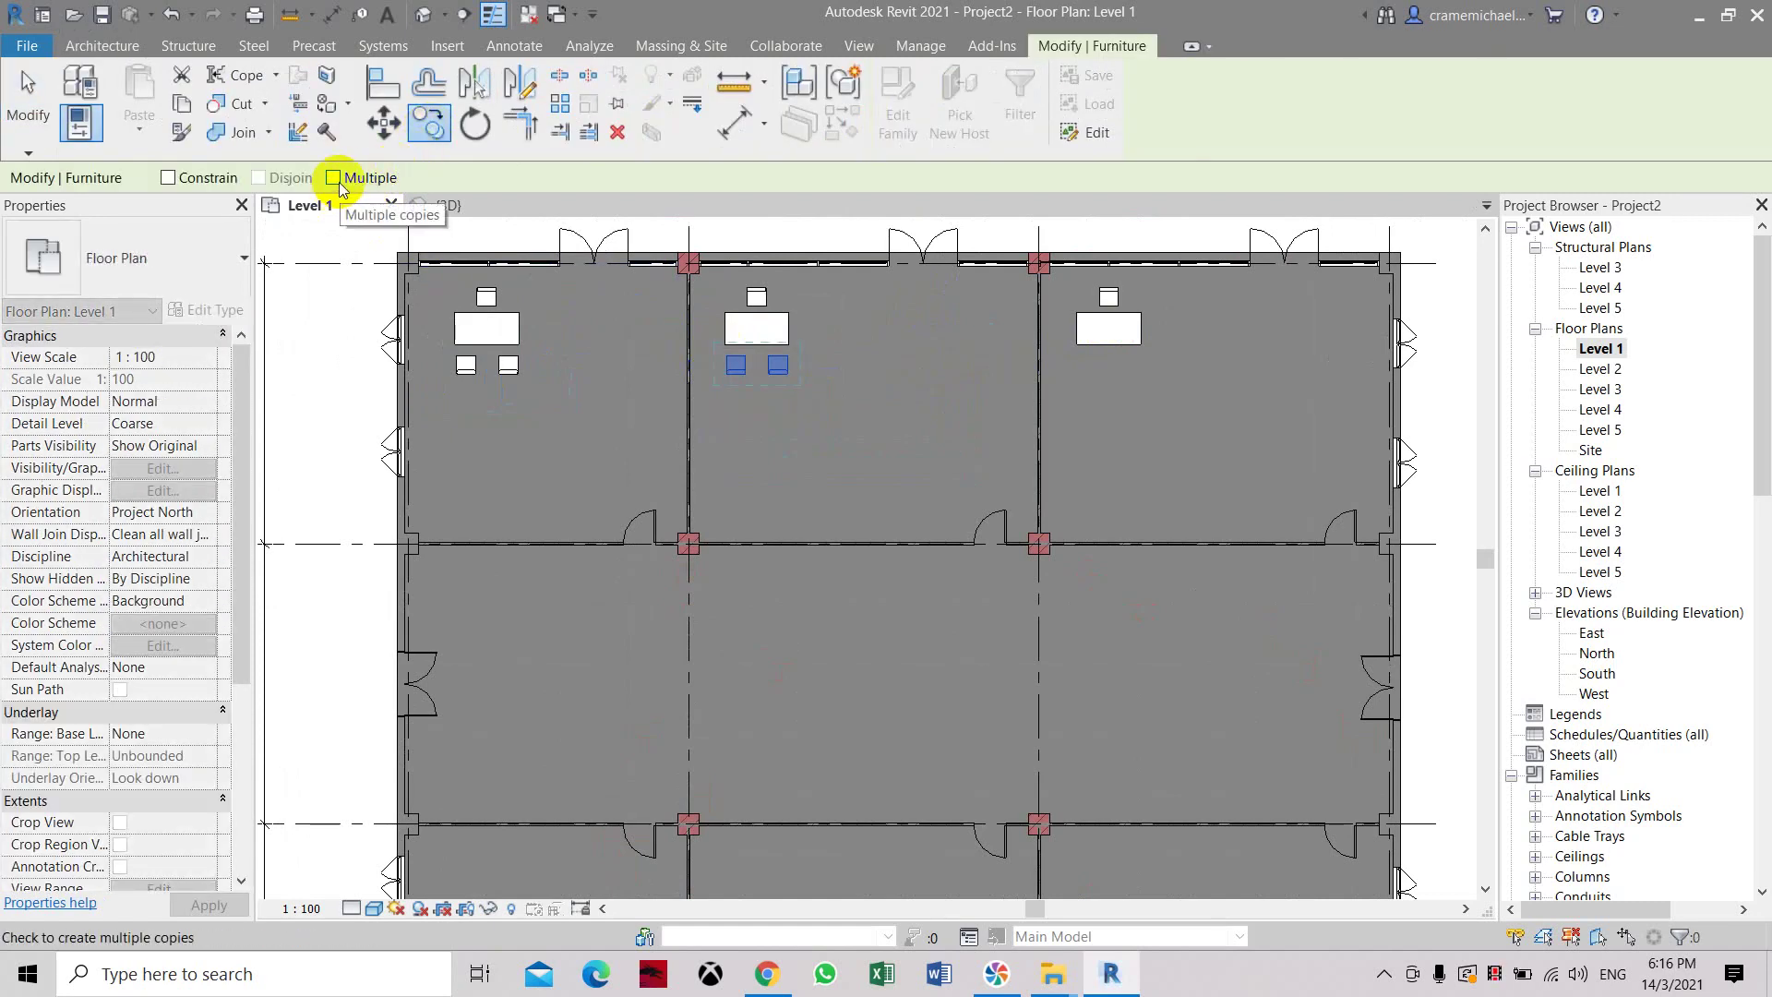
pyautogui.click(784, 343)
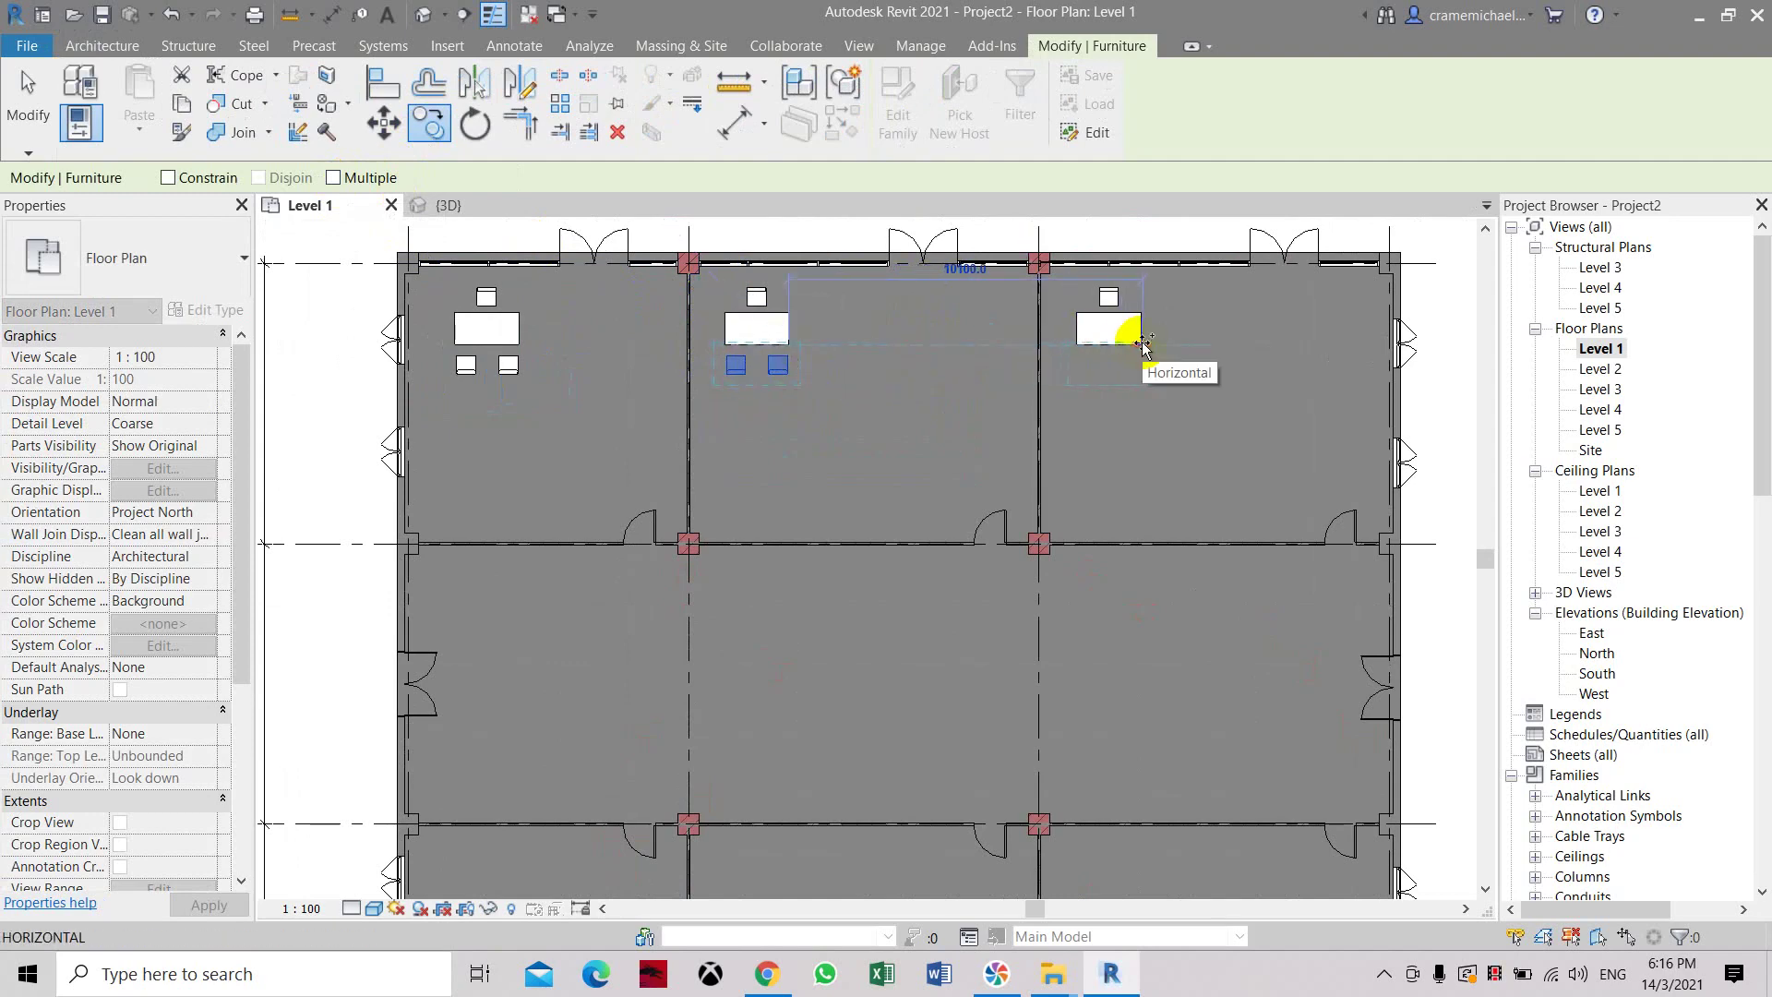
pyautogui.scroll(5, 1143, 344)
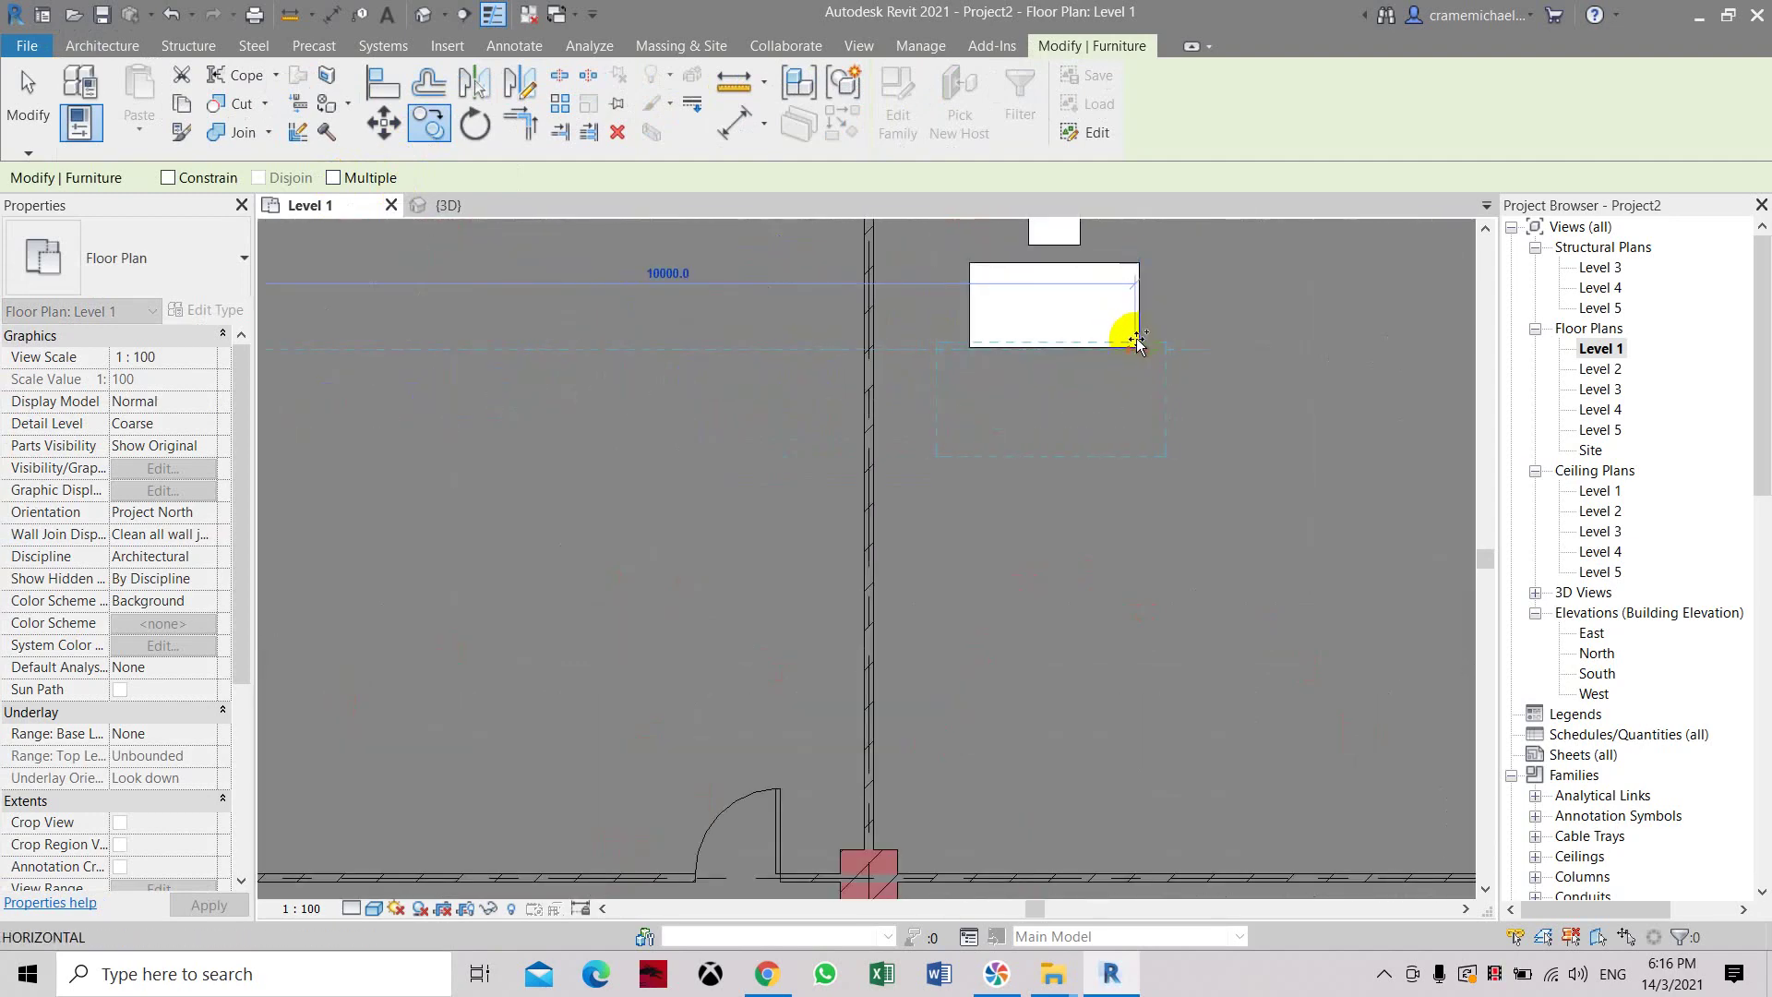
pyautogui.click(1137, 343)
pyautogui.press('Escape')
pyautogui.scroll(-6, 869, 341)
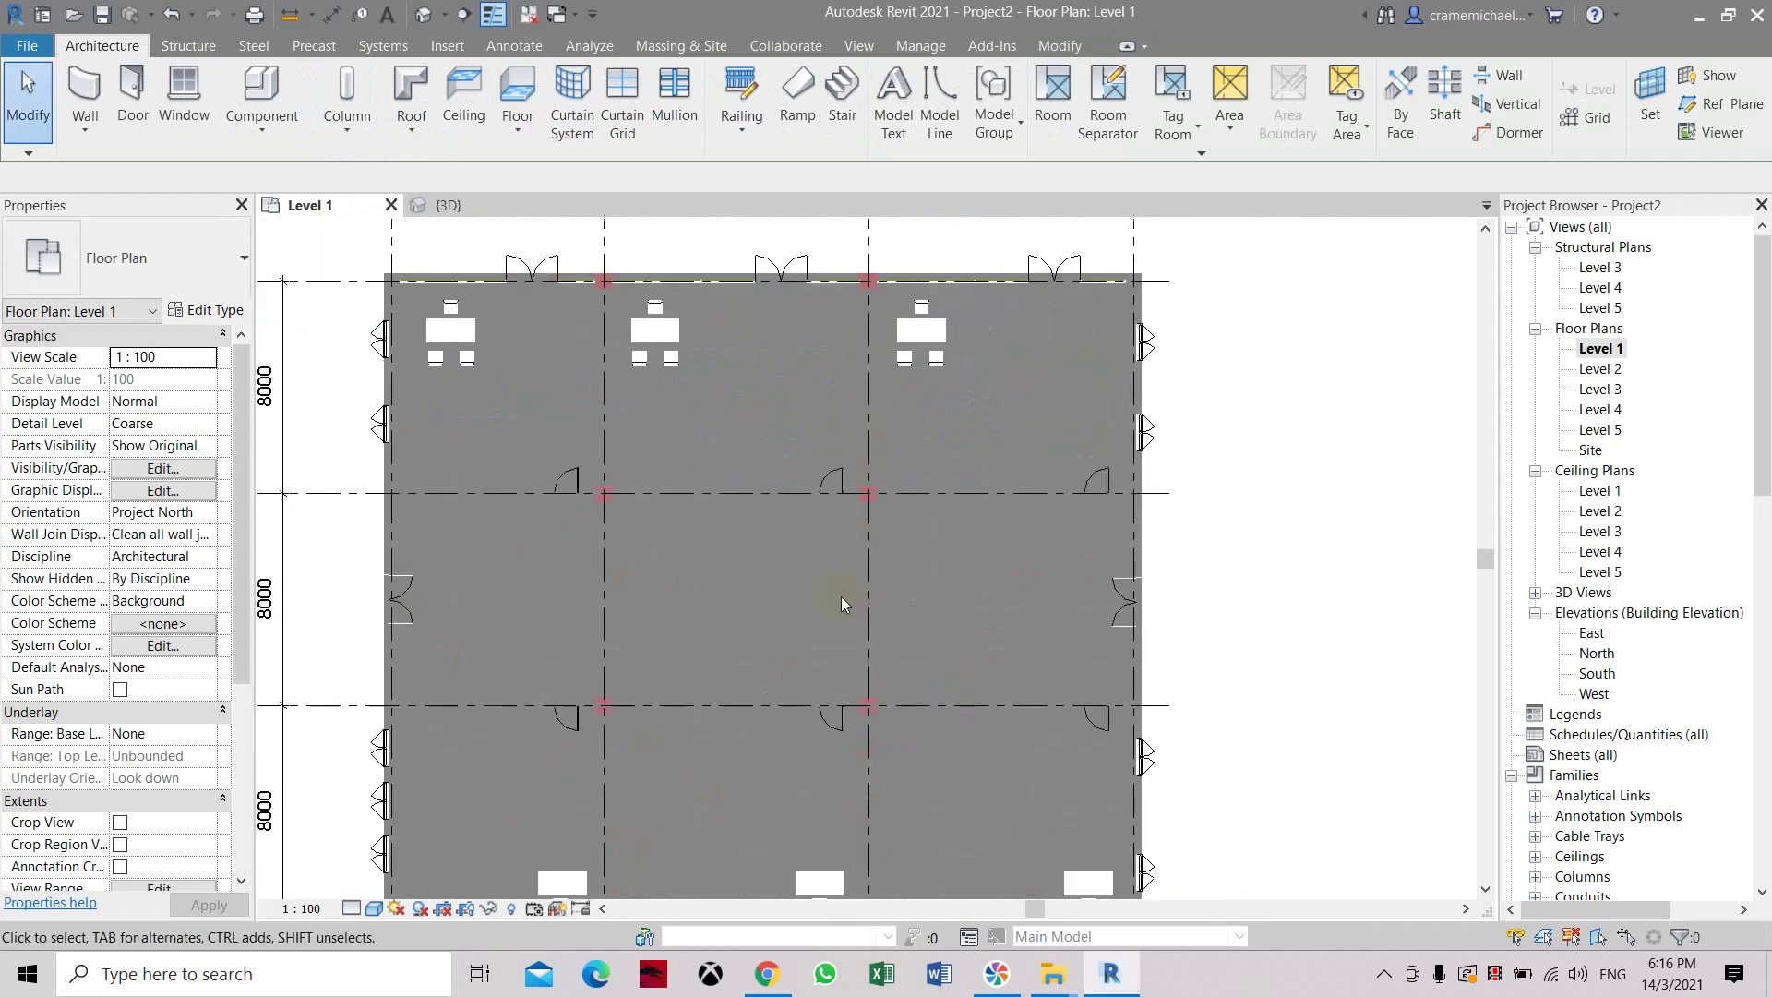
# Place two Chair-Task chairs above the bottom-left desk, undoing one misplaced chair.
pyautogui.moveTo(840, 596); pyautogui.dragTo(835, 341, button='middle')
pyautogui.scroll(4, 540, 539)
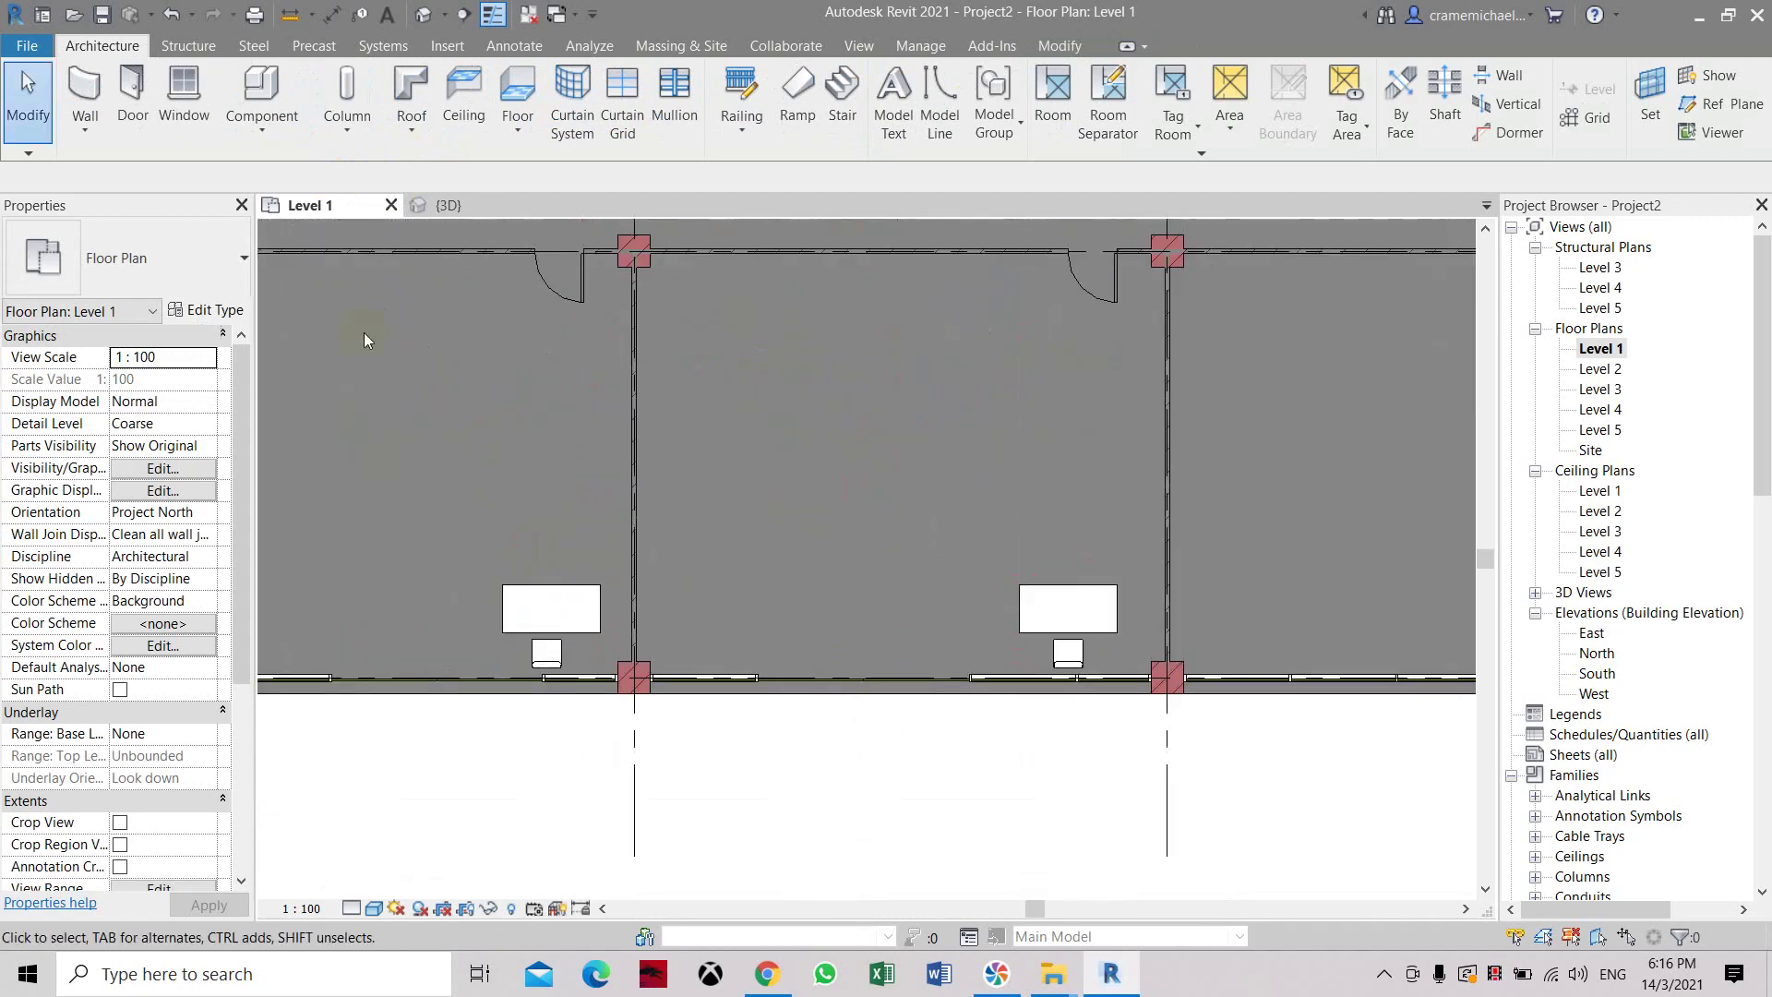
pyautogui.click(265, 135)
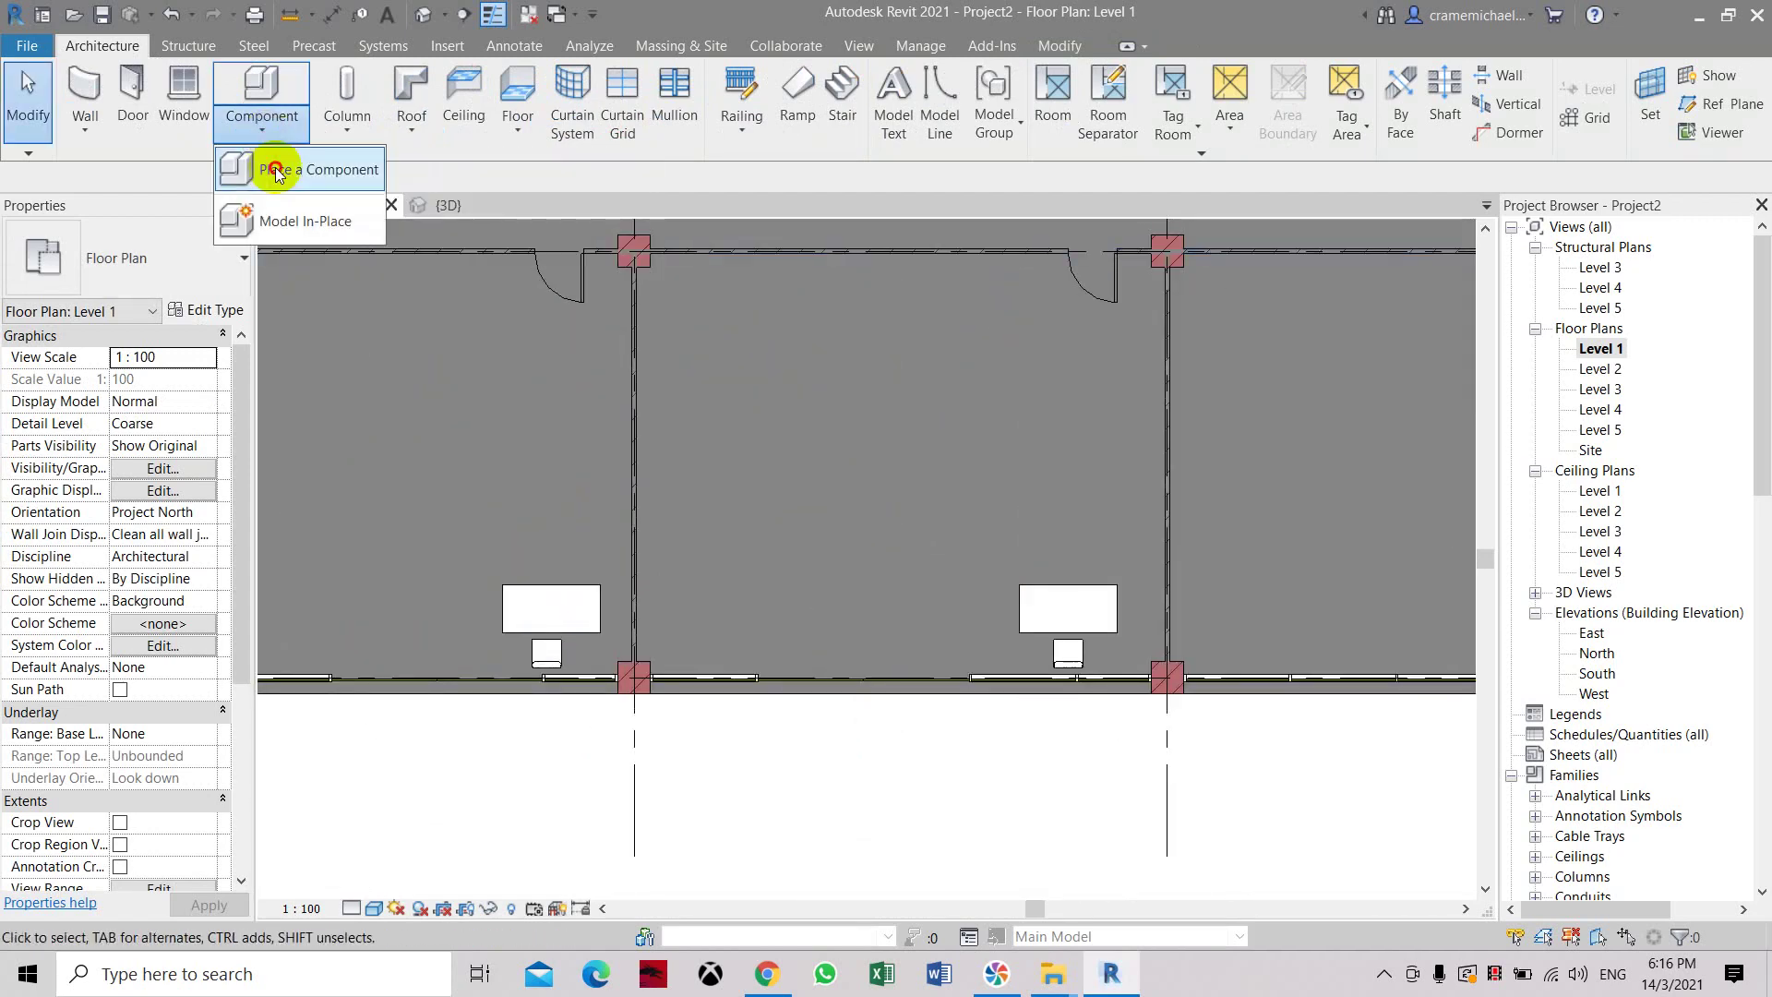
pyautogui.click(276, 172)
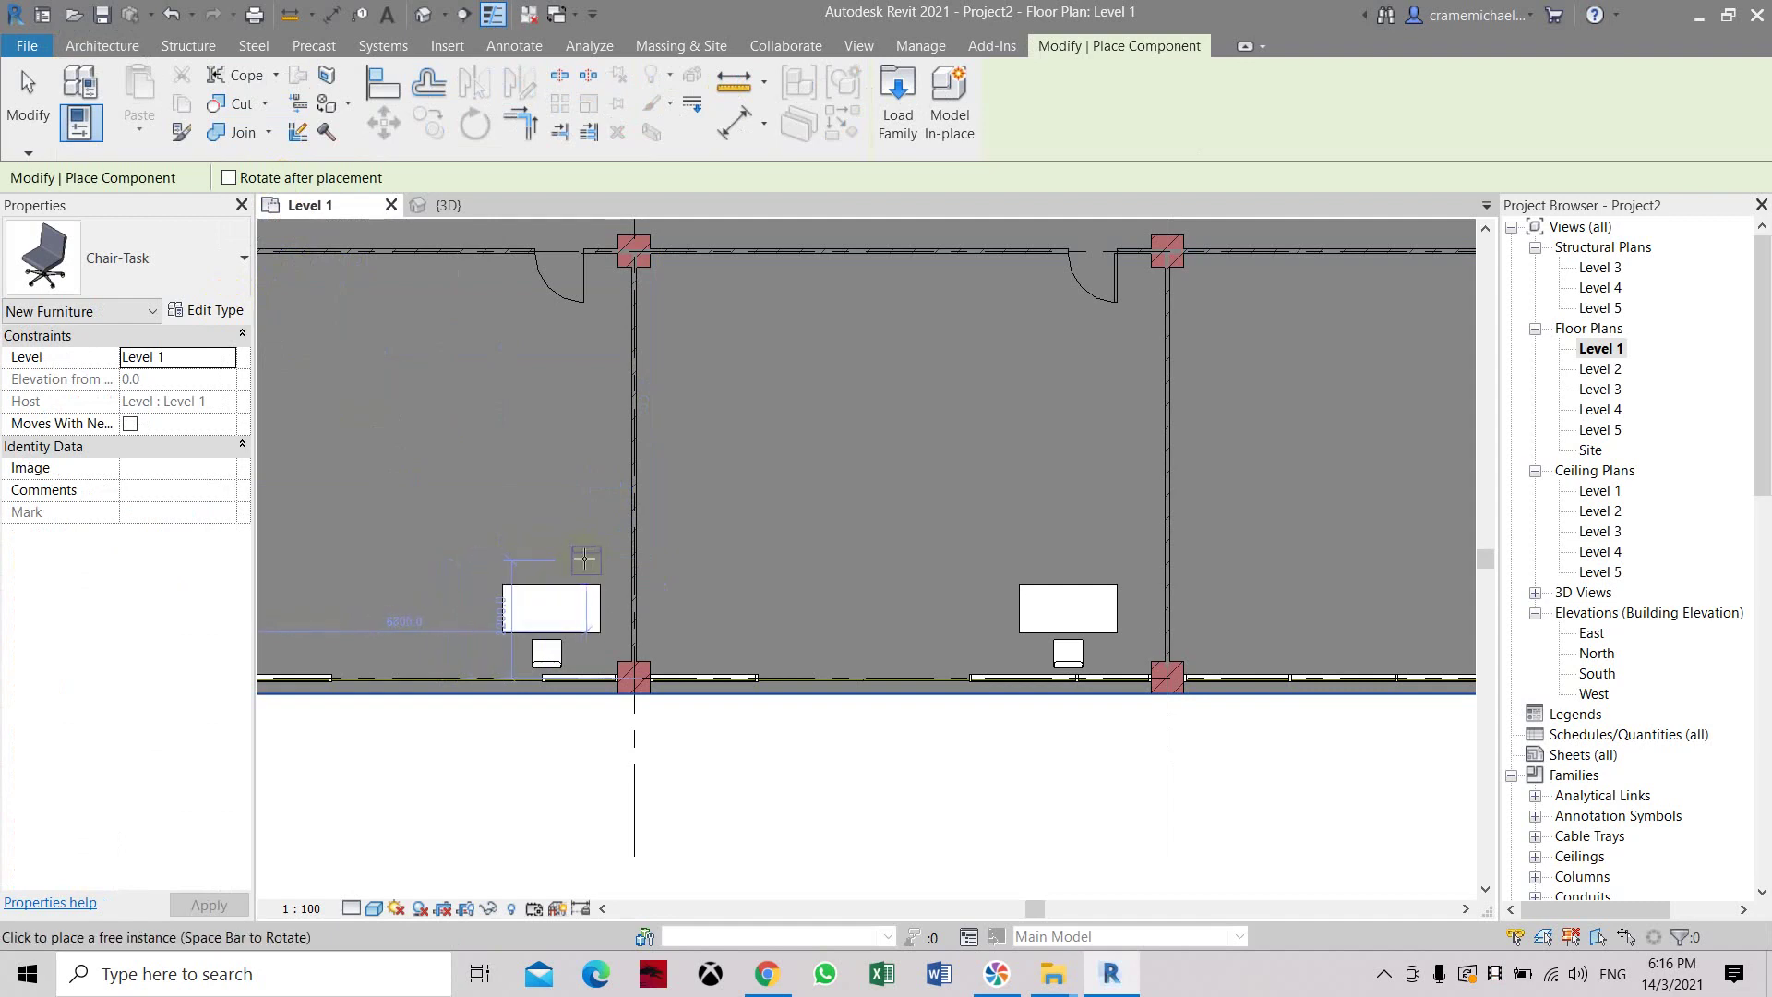
pyautogui.click(541, 558)
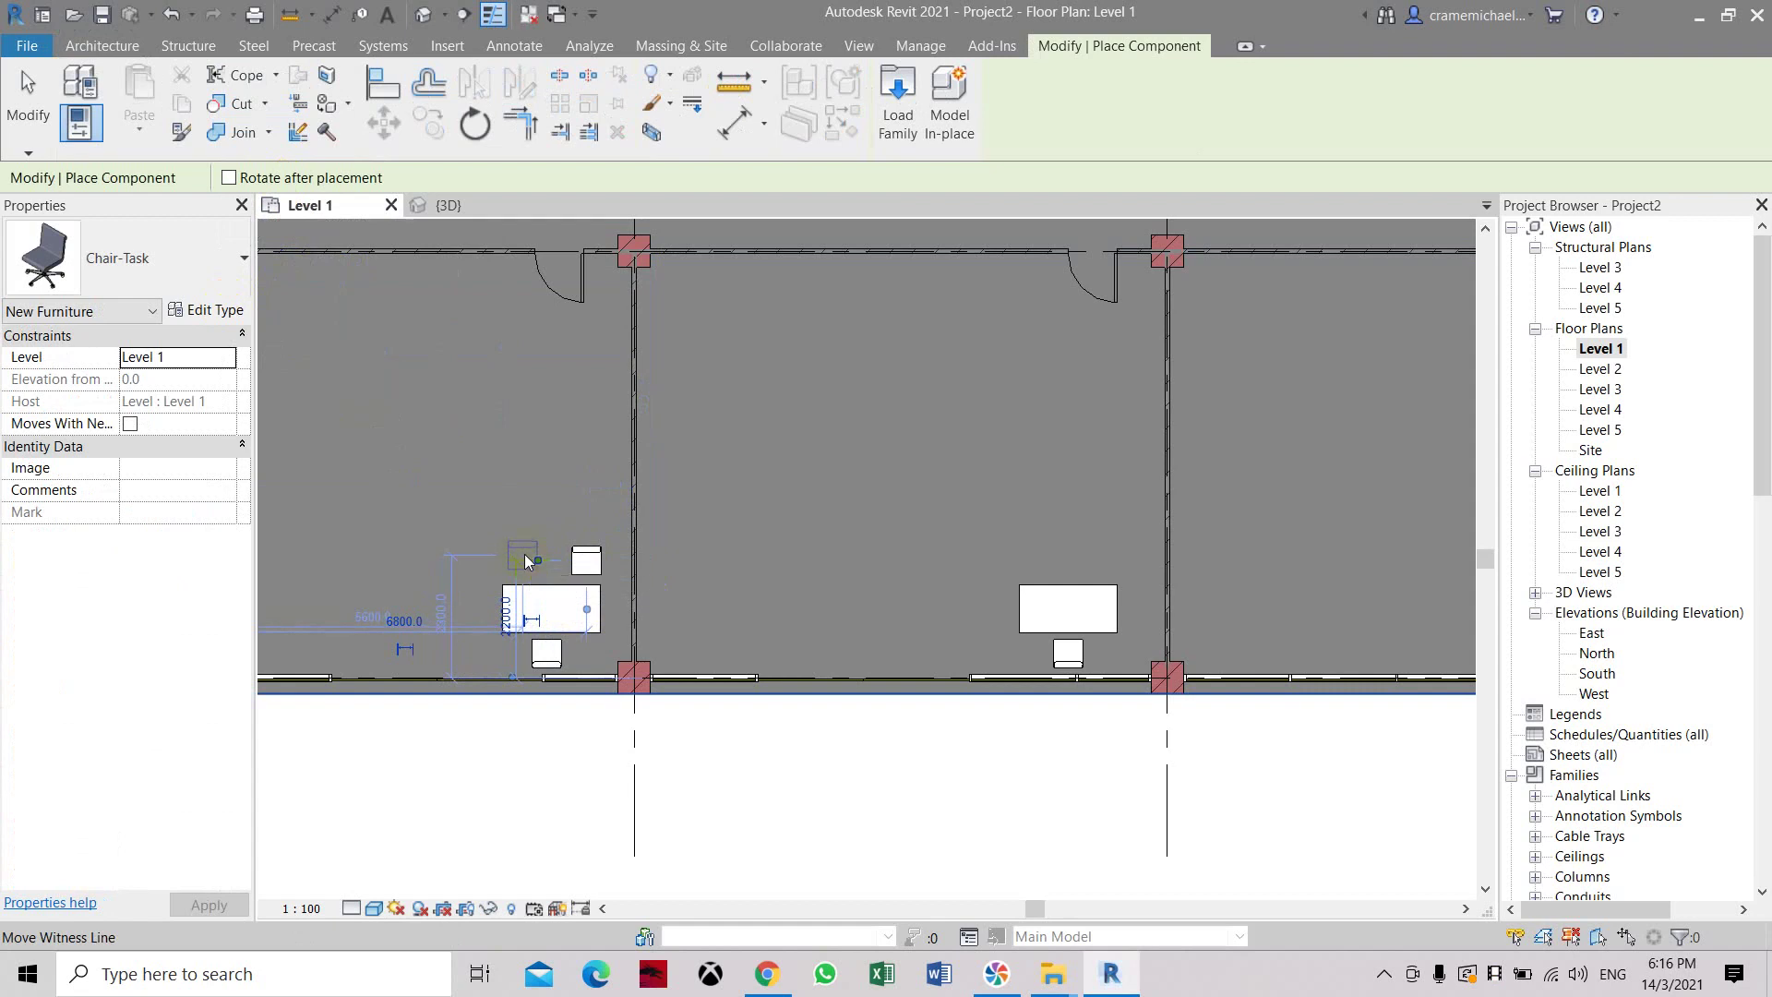
pyautogui.hotkey('ctrl', 'z')
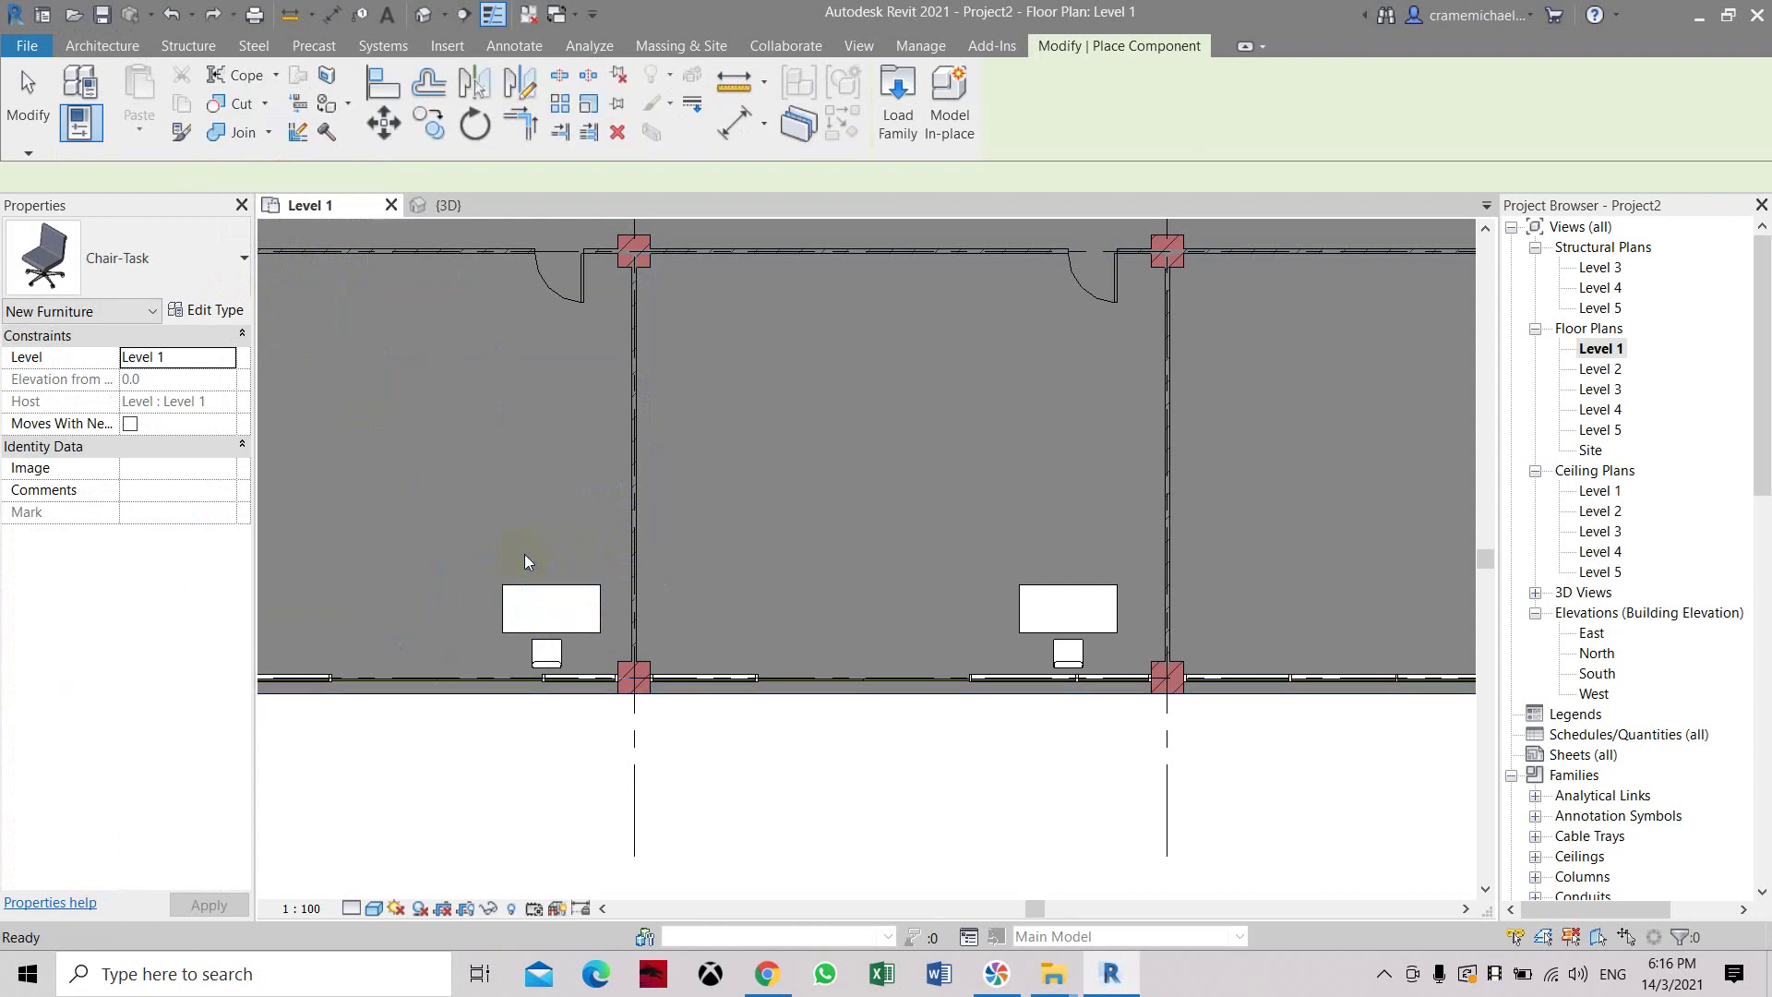
pyautogui.click(582, 562)
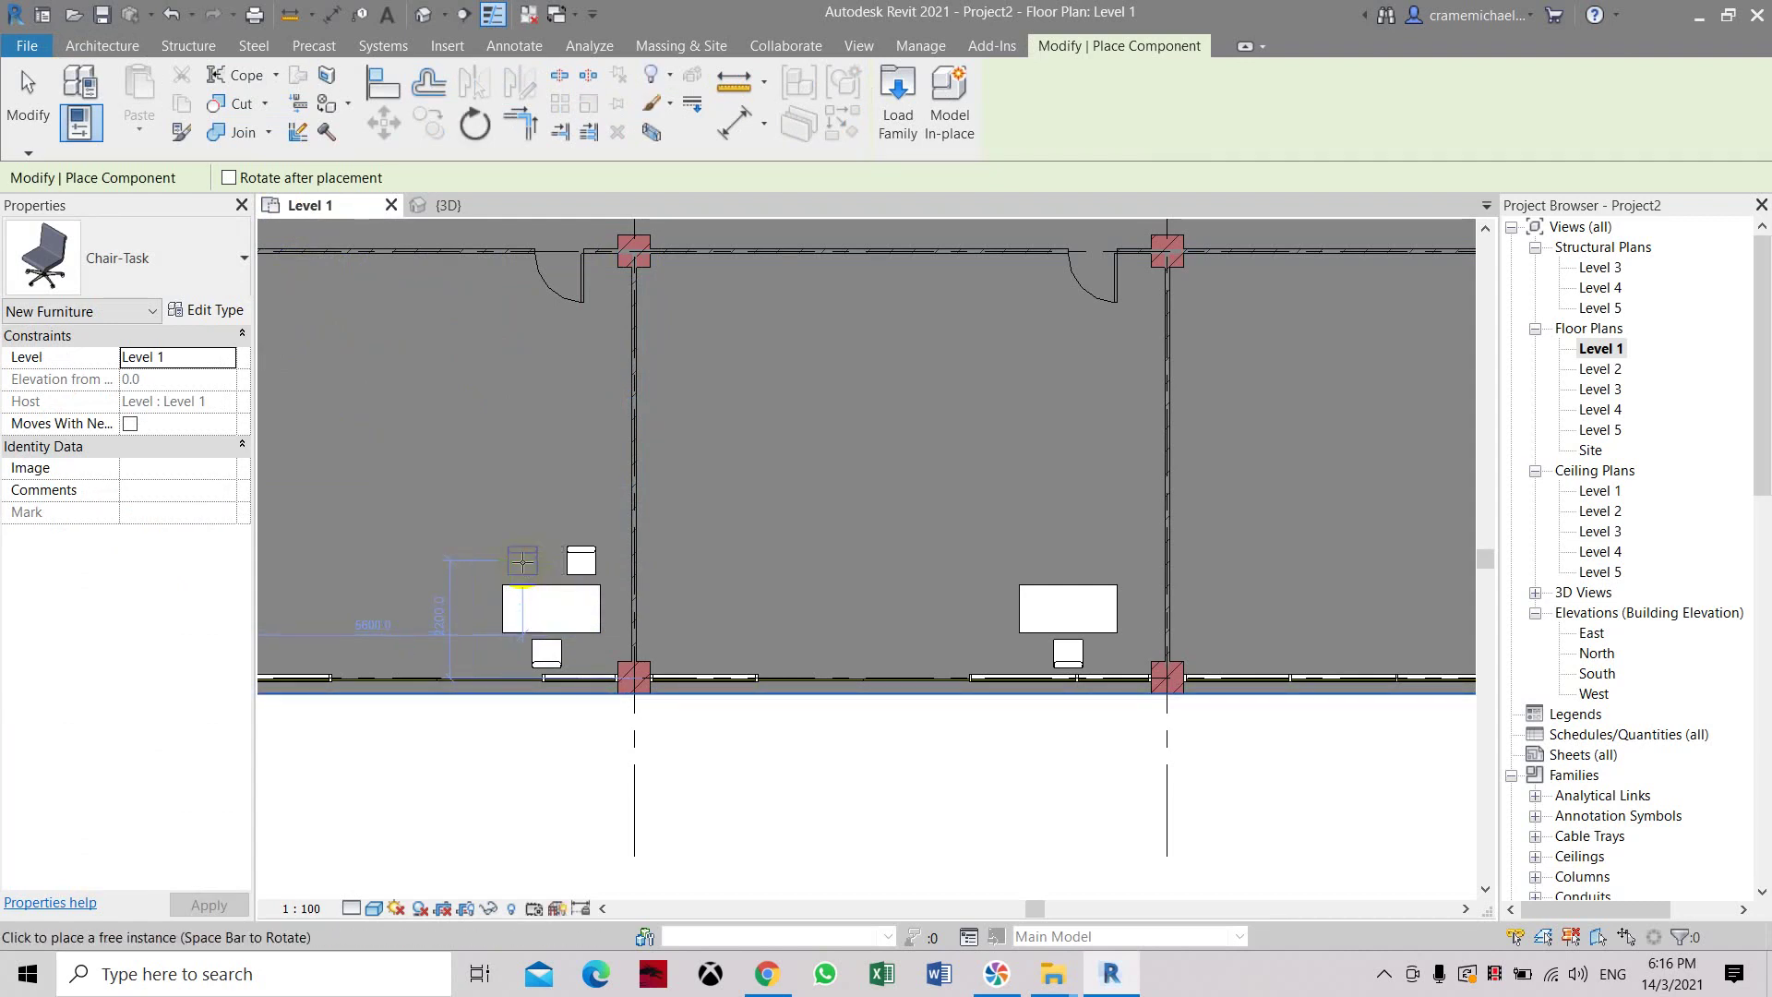
pyautogui.click(522, 562)
pyautogui.press('Escape')
pyautogui.press('Escape')
# Copy the bottom-left chair pair to the middle bottom desk.
pyautogui.scroll(2, 525, 613)
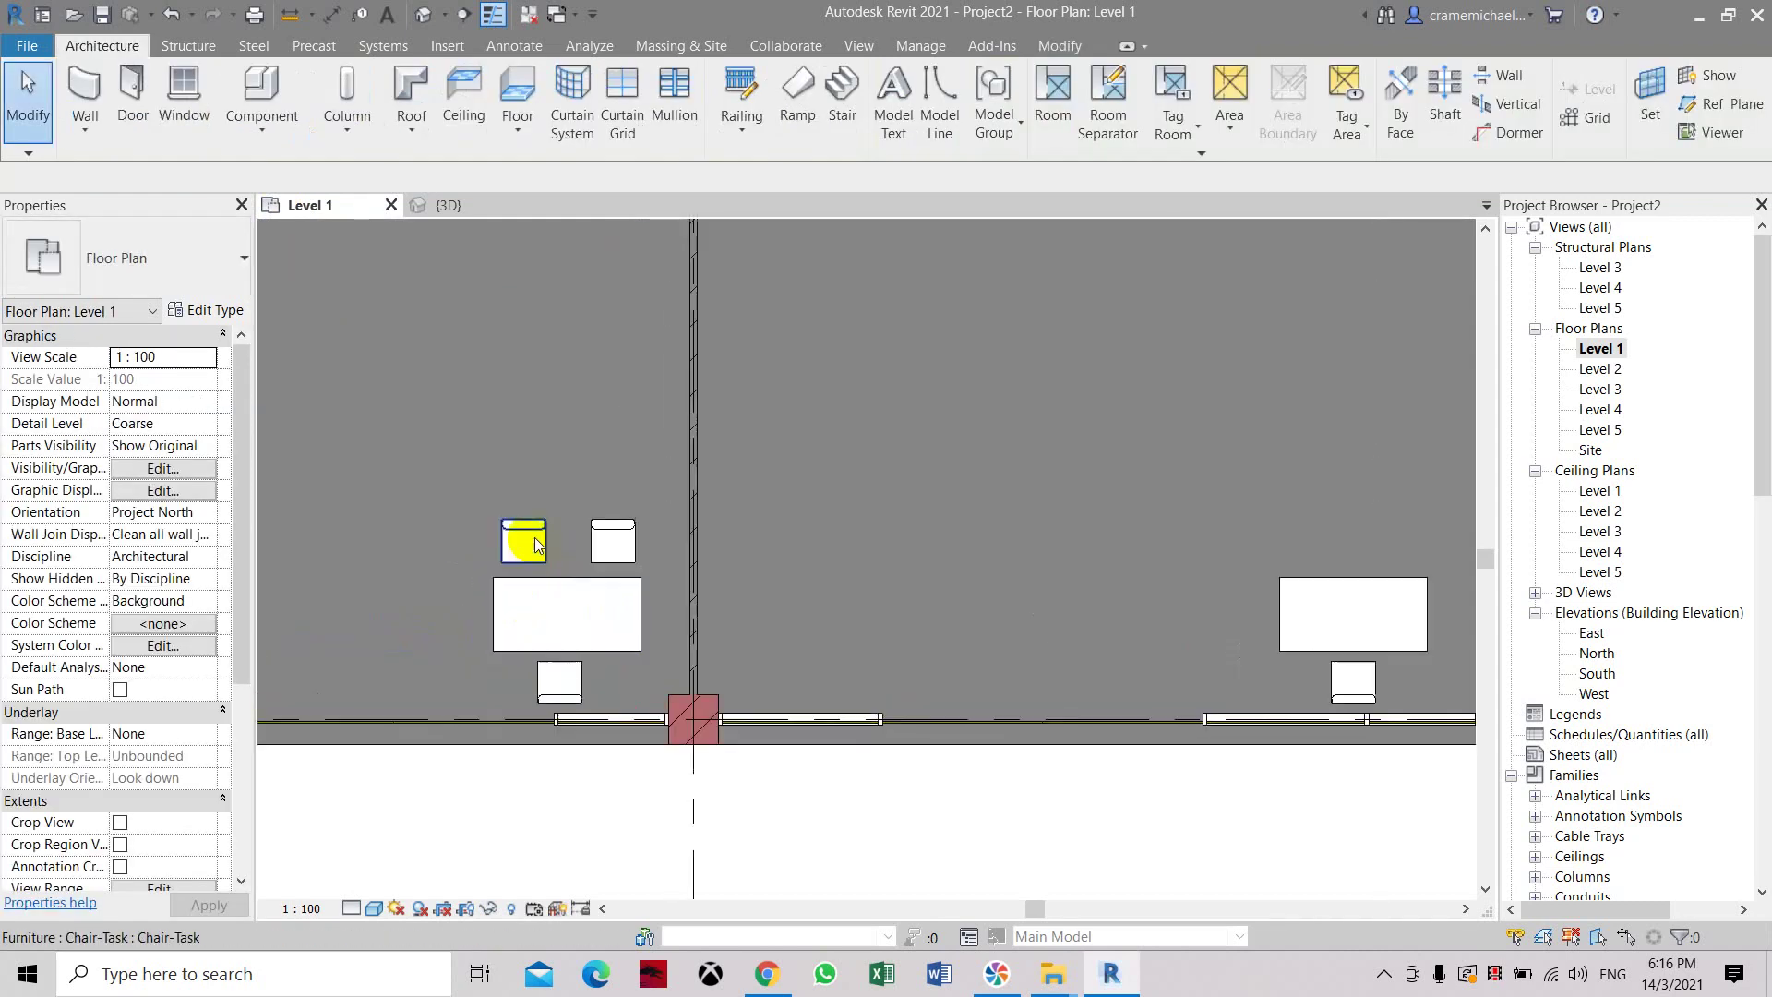
pyautogui.scroll(-2, 517, 550)
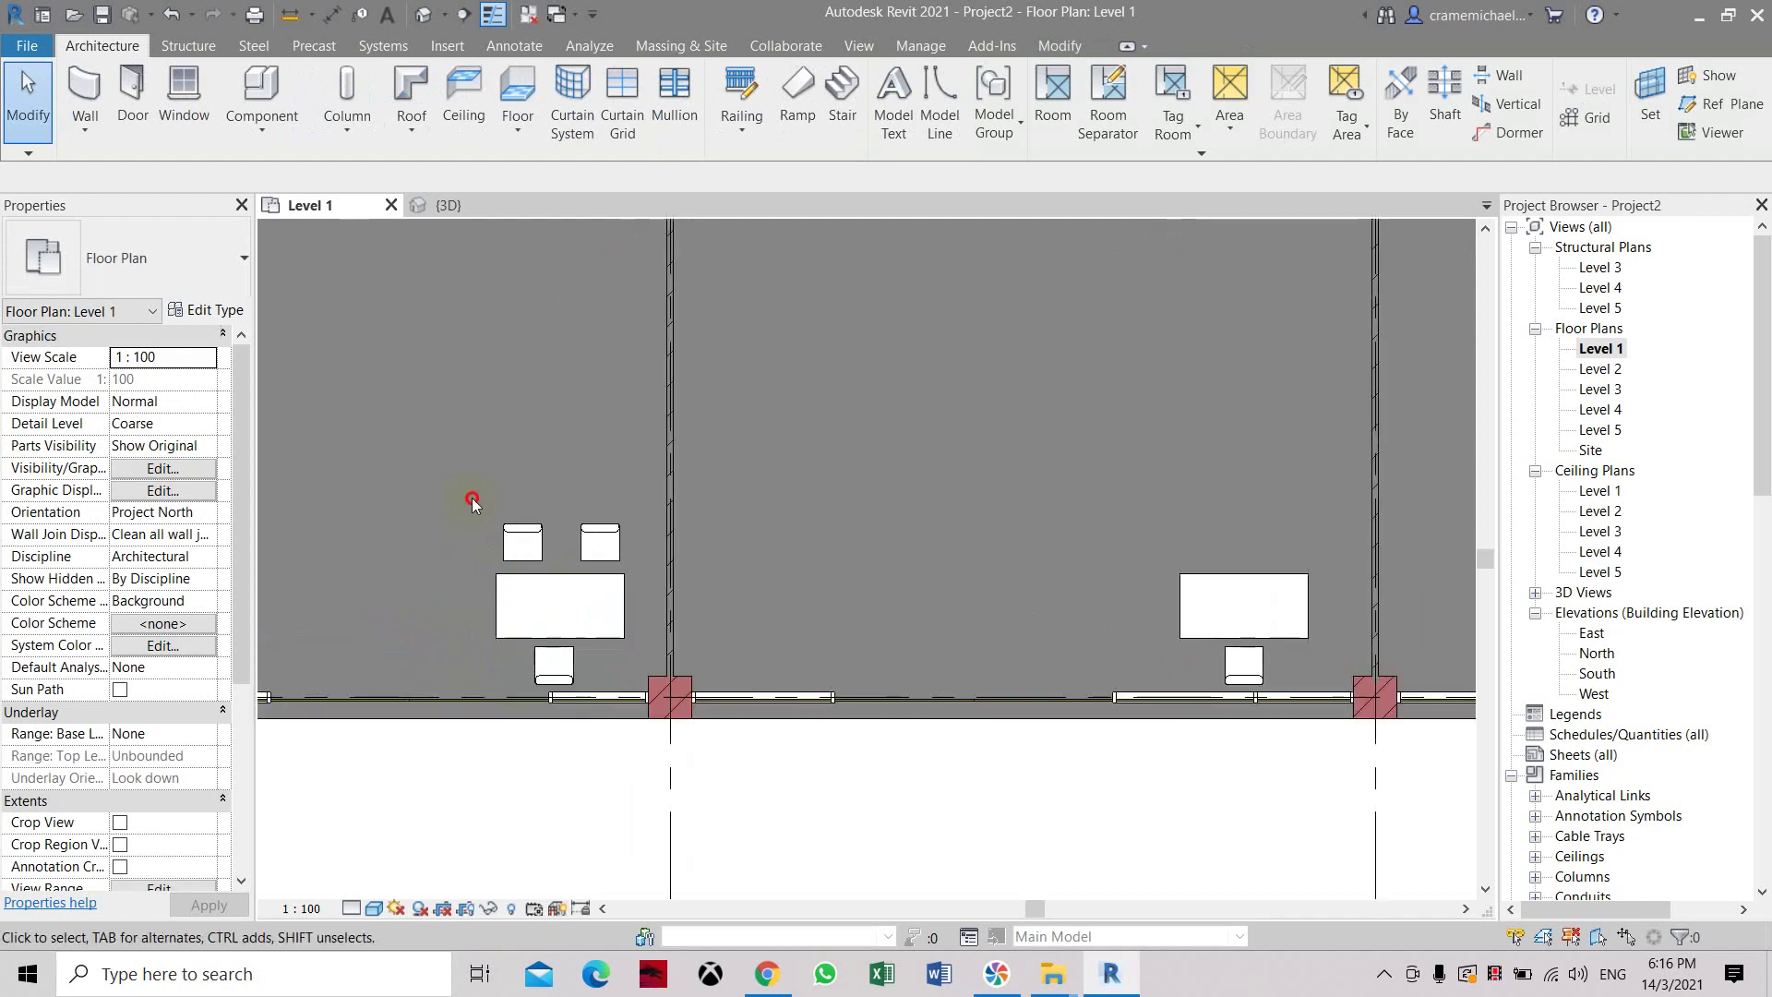
pyautogui.moveTo(472, 497); pyautogui.dragTo(744, 589)
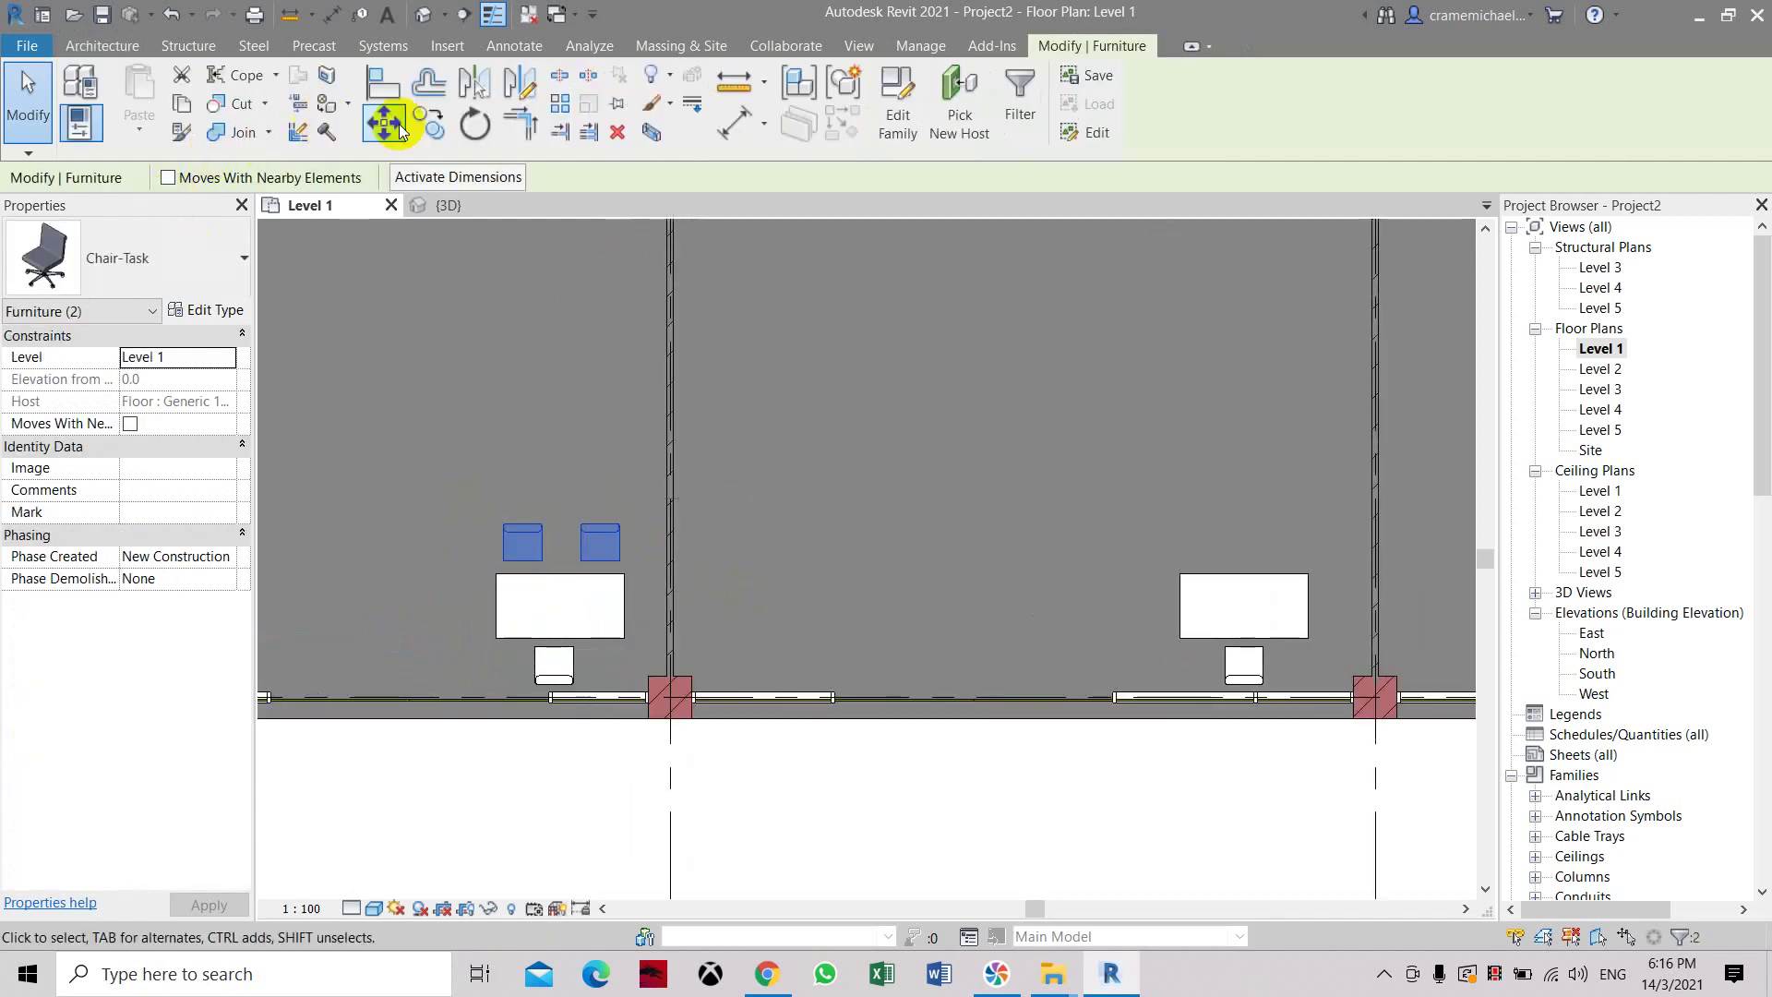
pyautogui.click(430, 122)
pyautogui.click(646, 574)
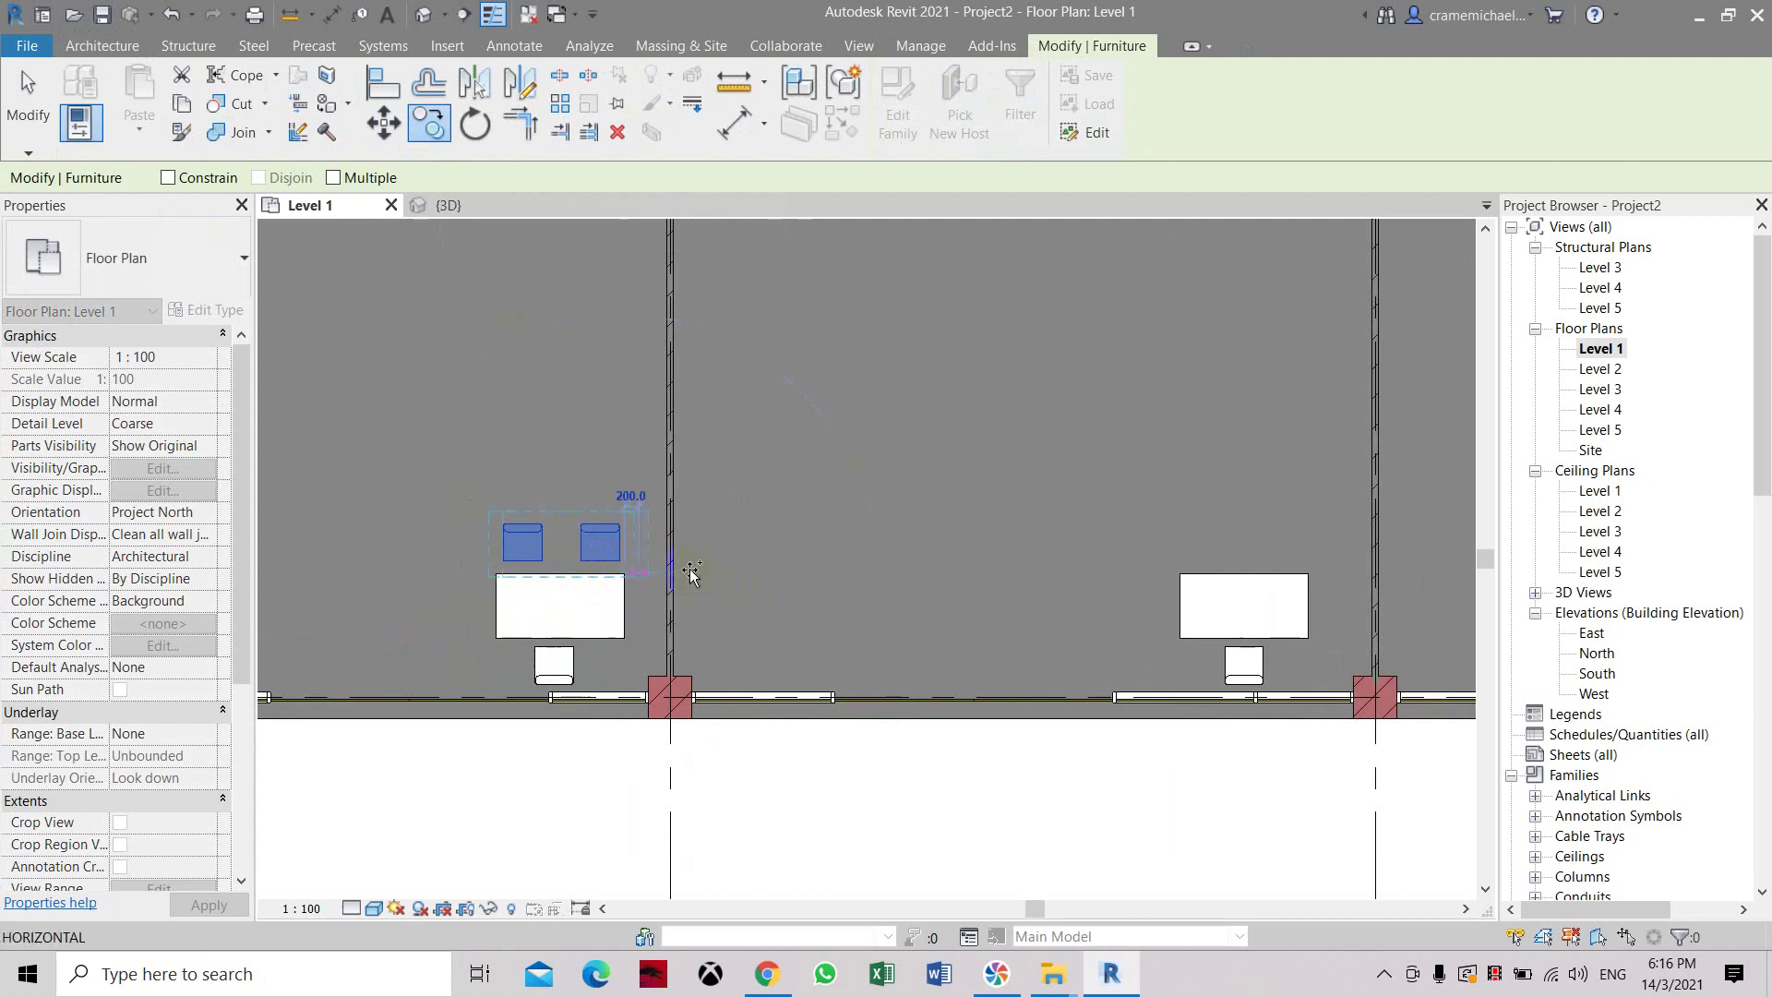
pyautogui.click(1302, 580)
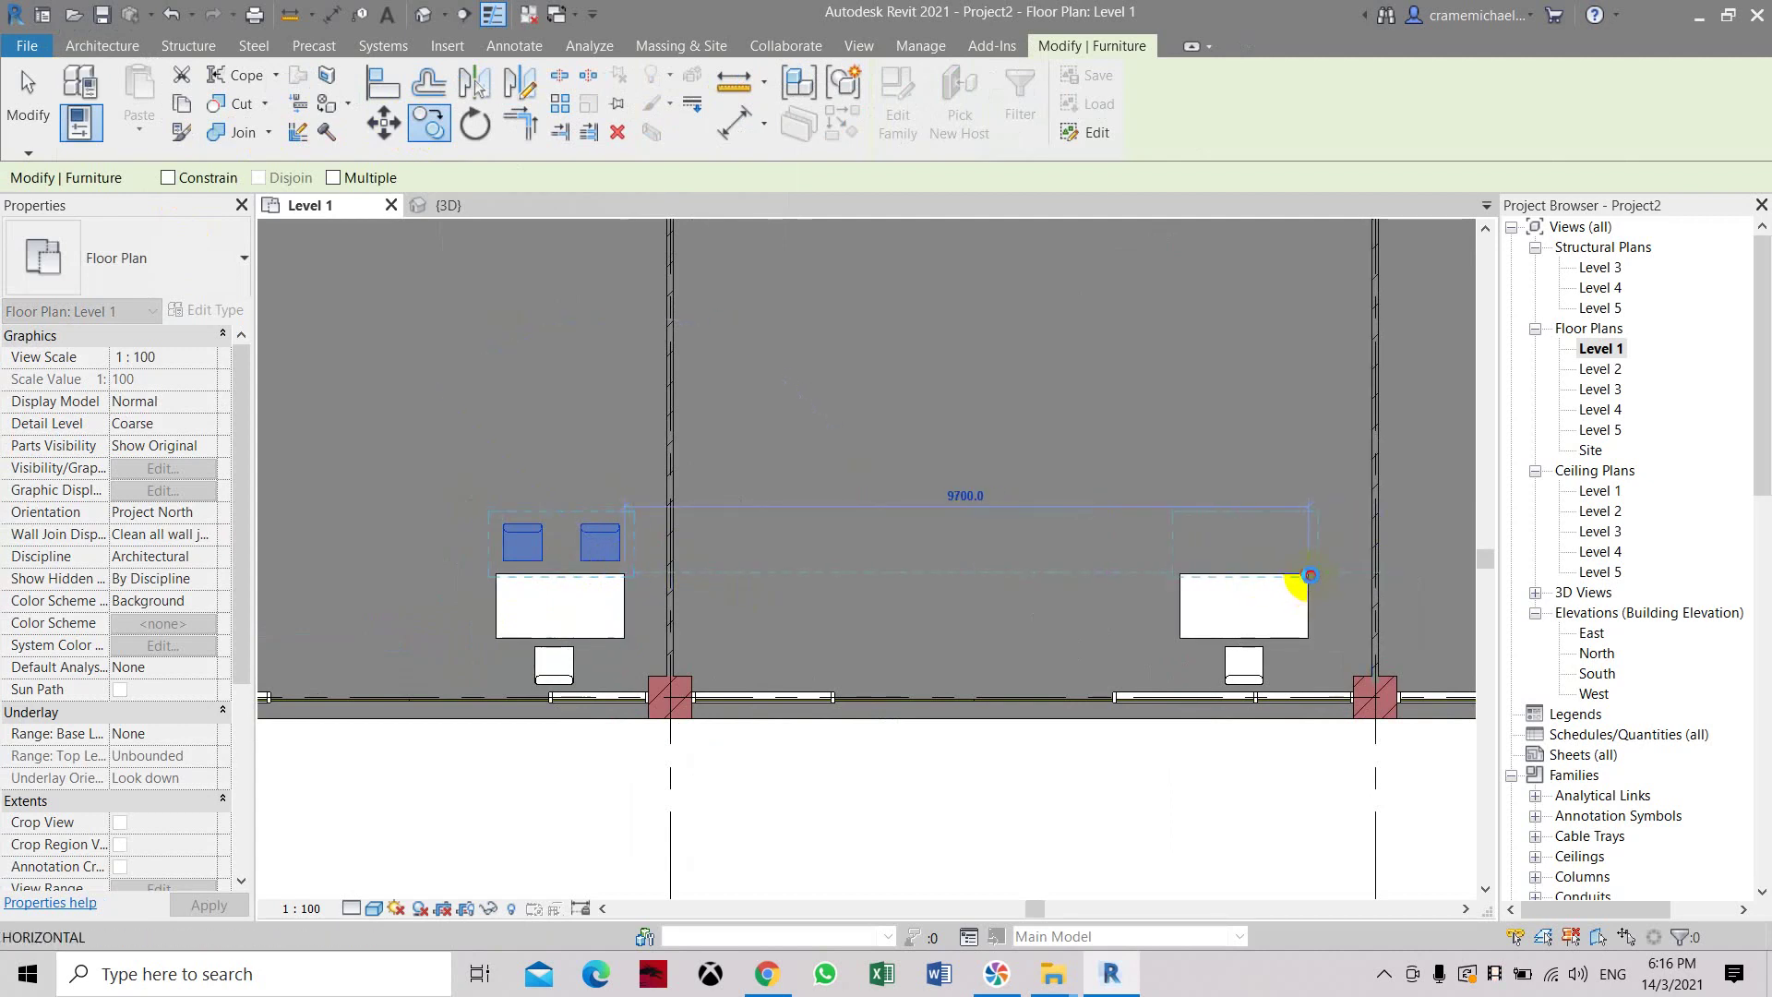
pyautogui.moveTo(1310, 575); pyautogui.dragTo(744, 606, button='middle')
# Copy the chair pair to the right bottom desk.
pyautogui.moveTo(1044, 552); pyautogui.dragTo(667, 450, button='middle')
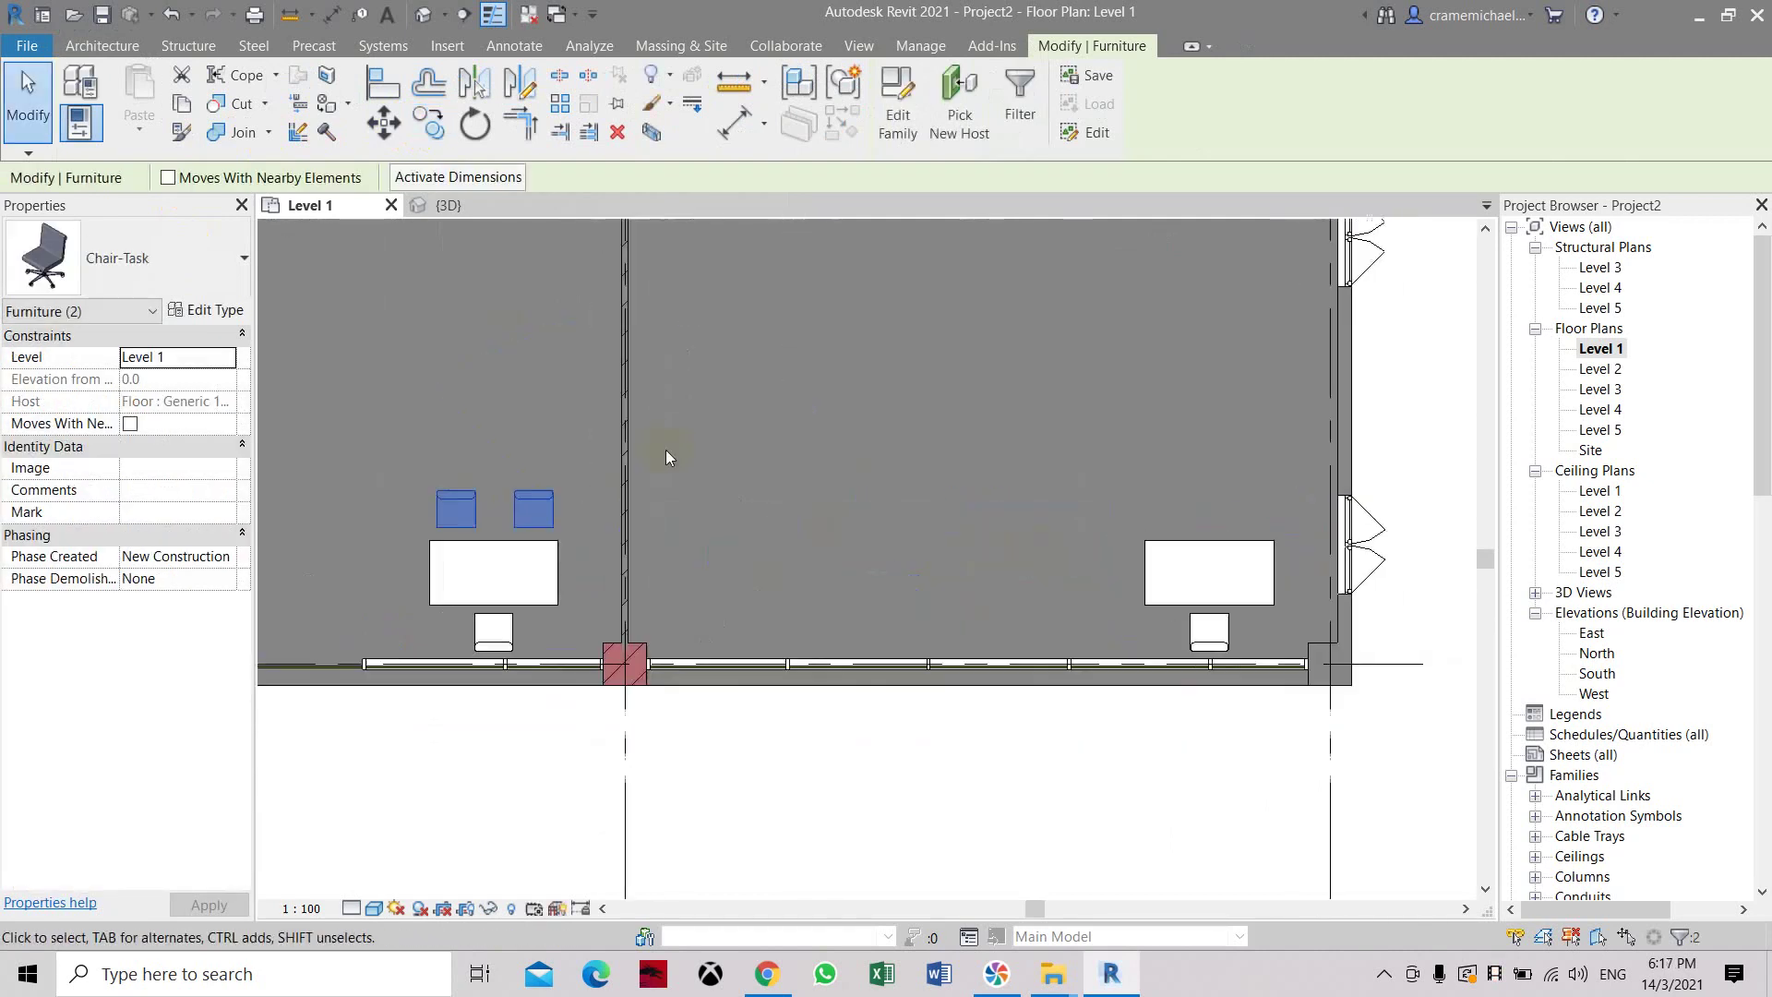
pyautogui.click(443, 143)
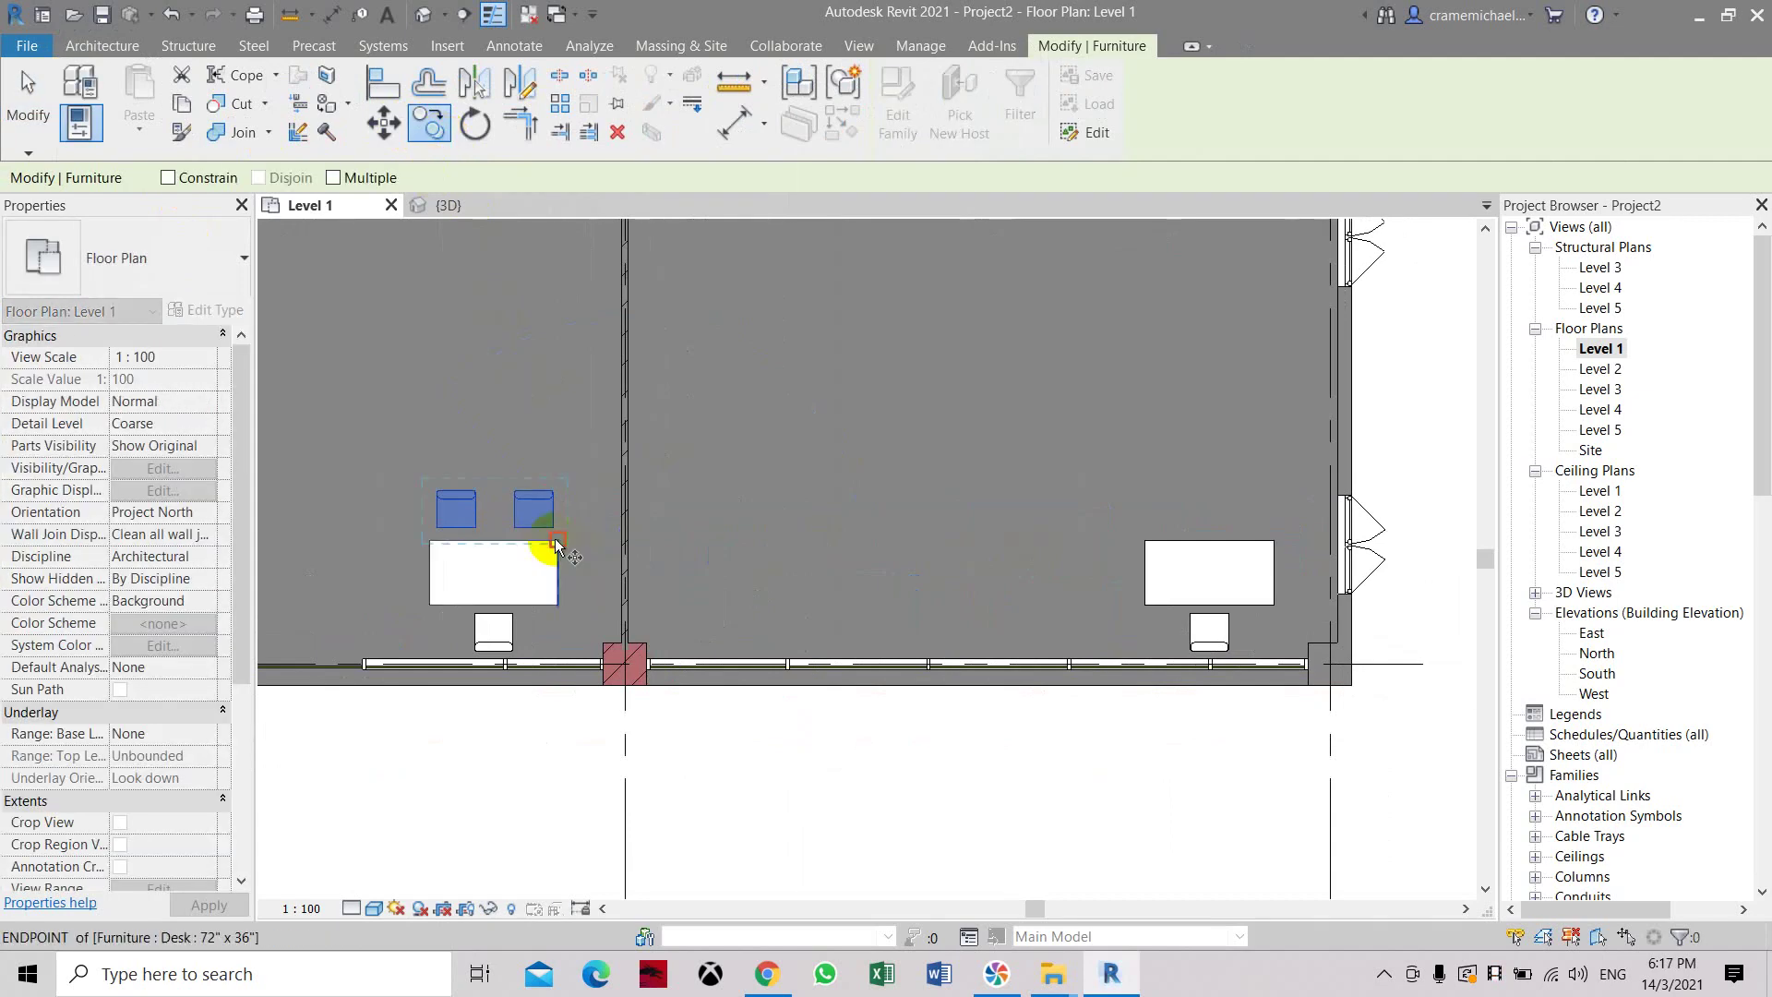
pyautogui.click(556, 542)
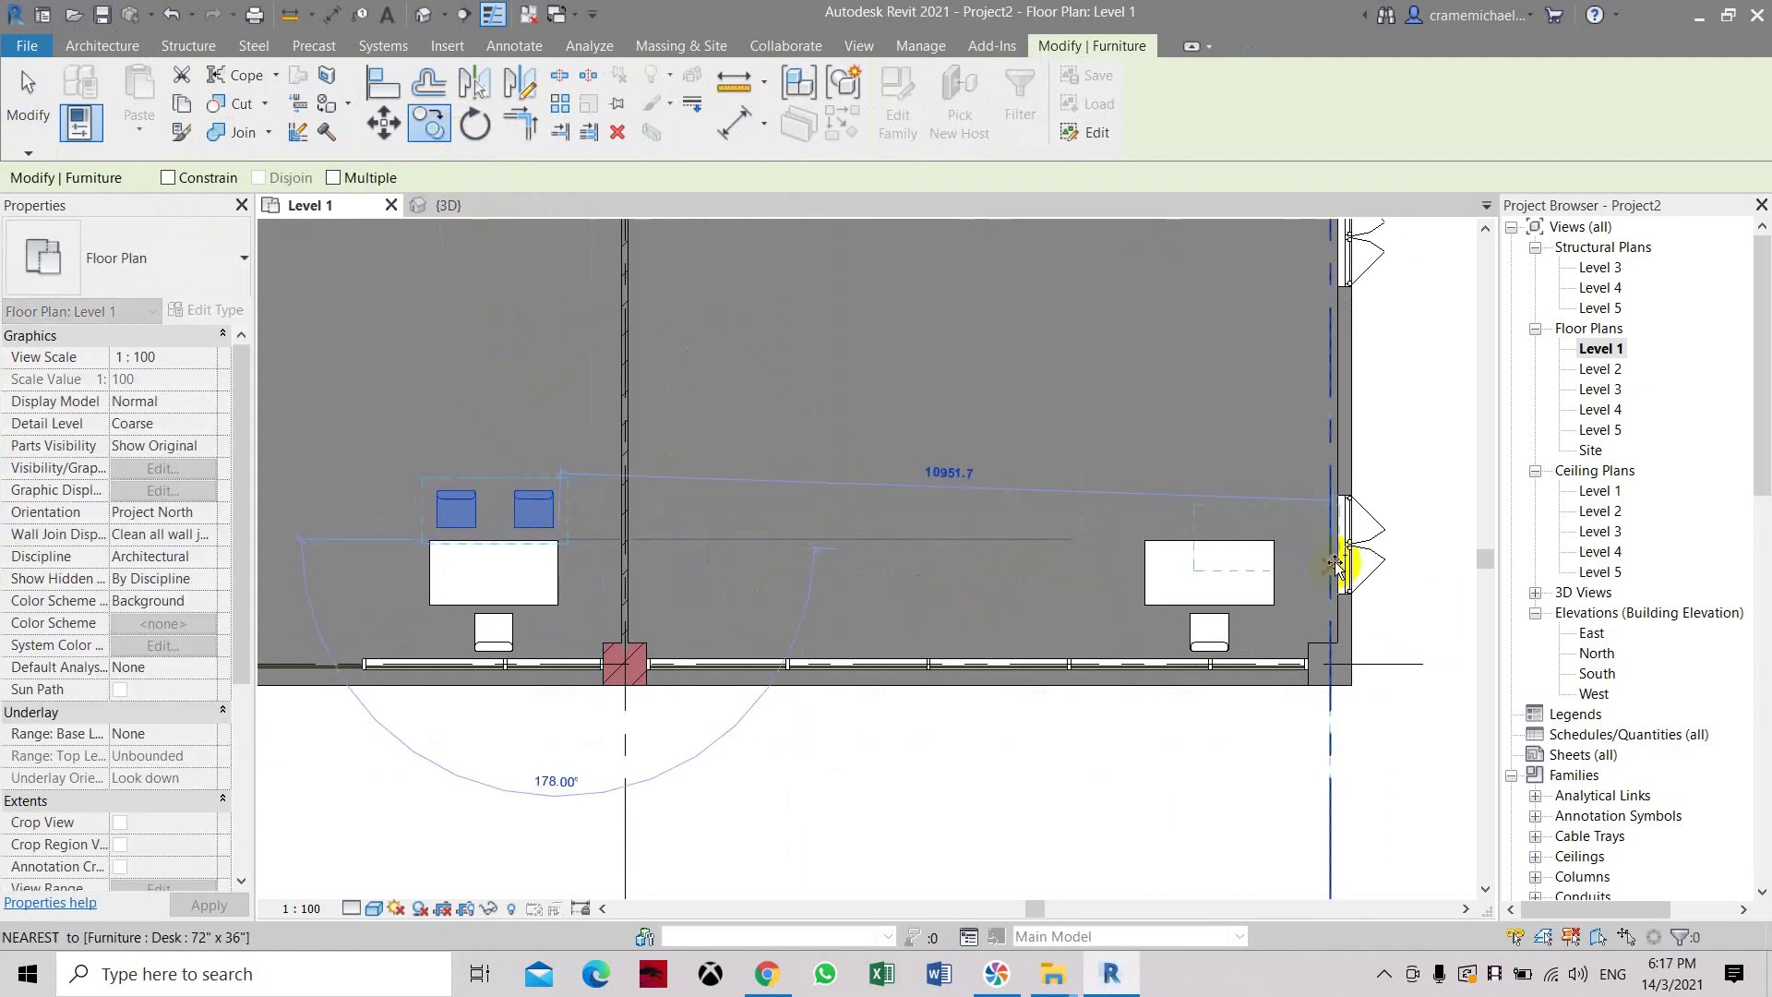
pyautogui.click(1272, 551)
pyautogui.press('Escape')
pyautogui.scroll(-2, 1178, 511)
pyautogui.scroll(2, 1111, 534)
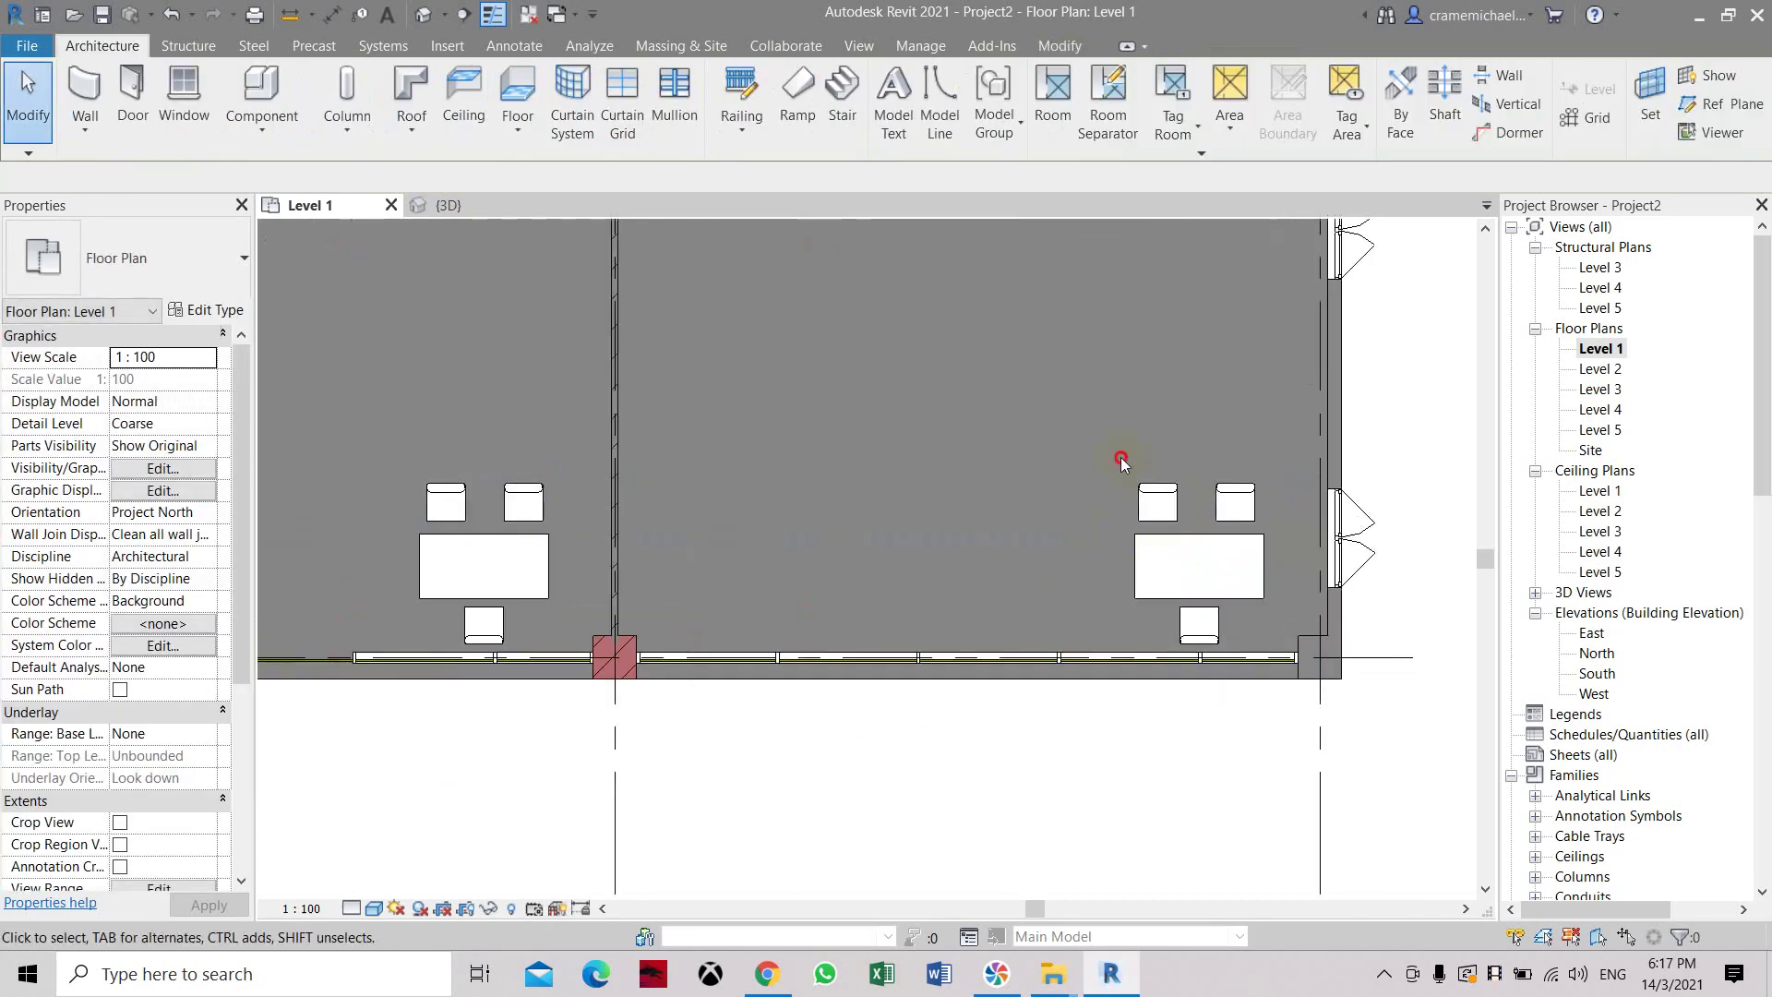
# Move the right desk's two chairs slightly so they line up behind it.
pyautogui.moveTo(1121, 461); pyautogui.dragTo(1262, 563)
pyautogui.click(383, 122)
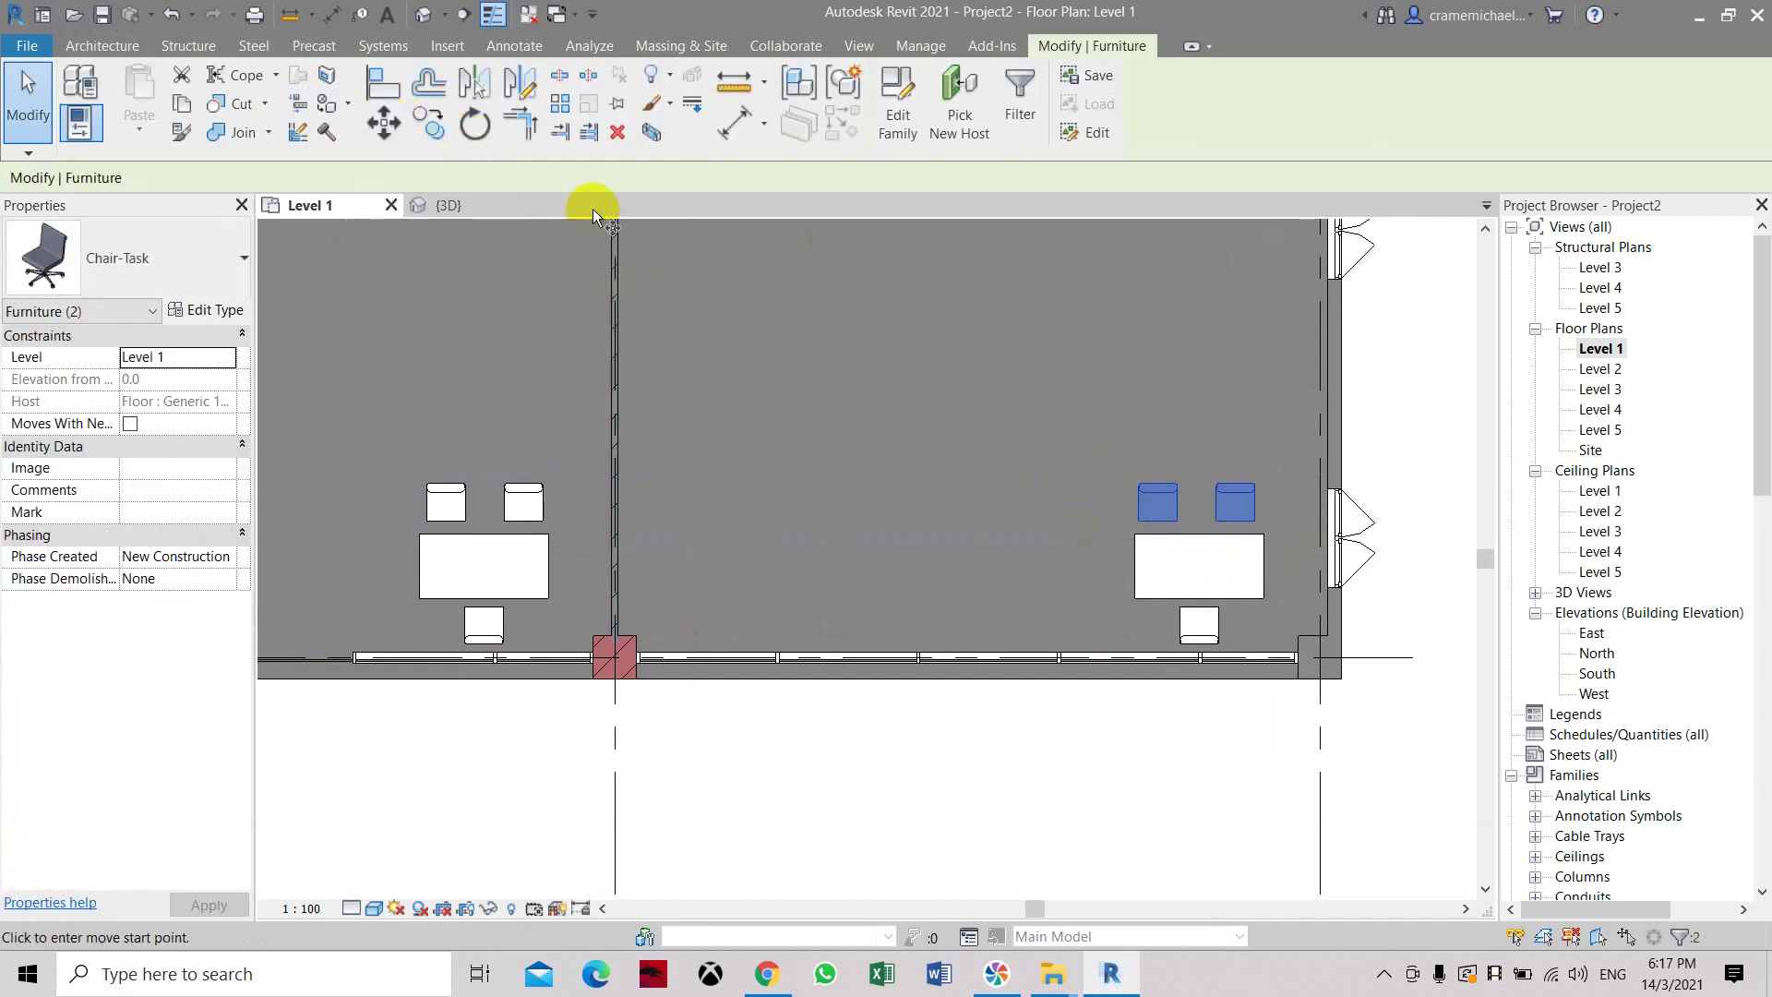
pyautogui.scroll(1, 1108, 471)
pyautogui.click(1196, 413)
pyautogui.click(1205, 411)
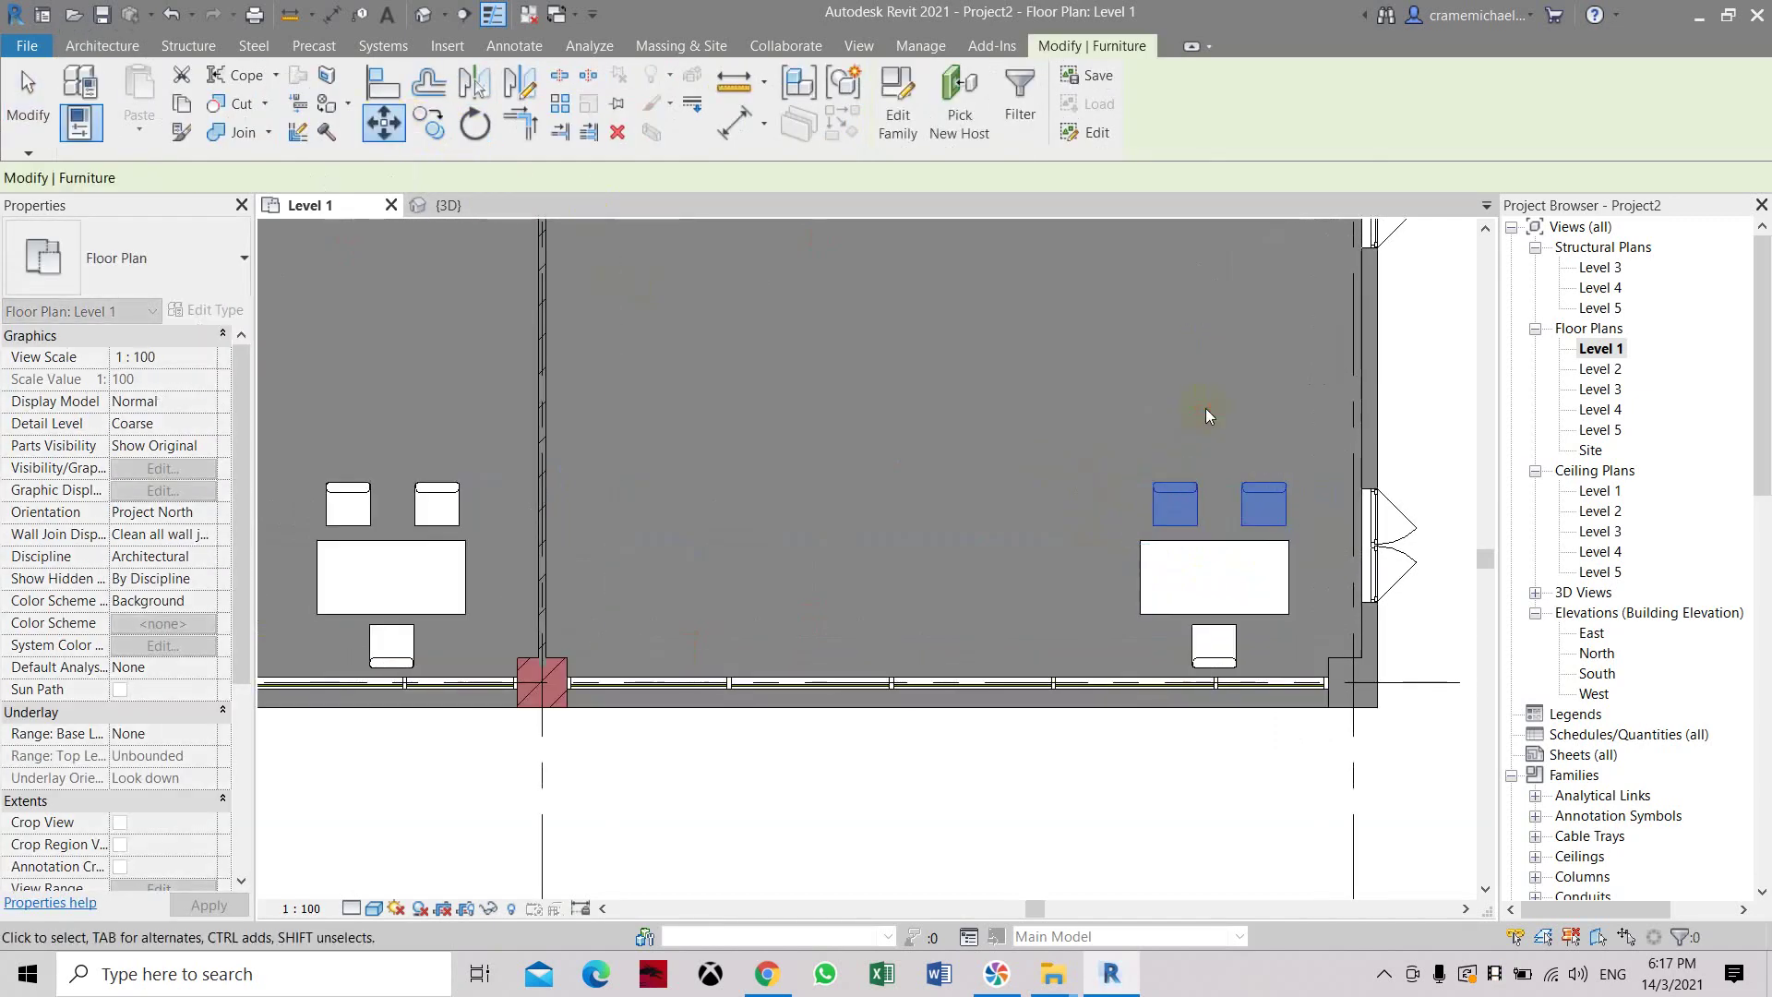
pyautogui.press('Escape')
pyautogui.scroll(-3, 1015, 452)
pyautogui.scroll(1, 830, 489)
# Copy the desk and its top chair 4300 down with CO.
pyautogui.scroll(-2, 646, 462)
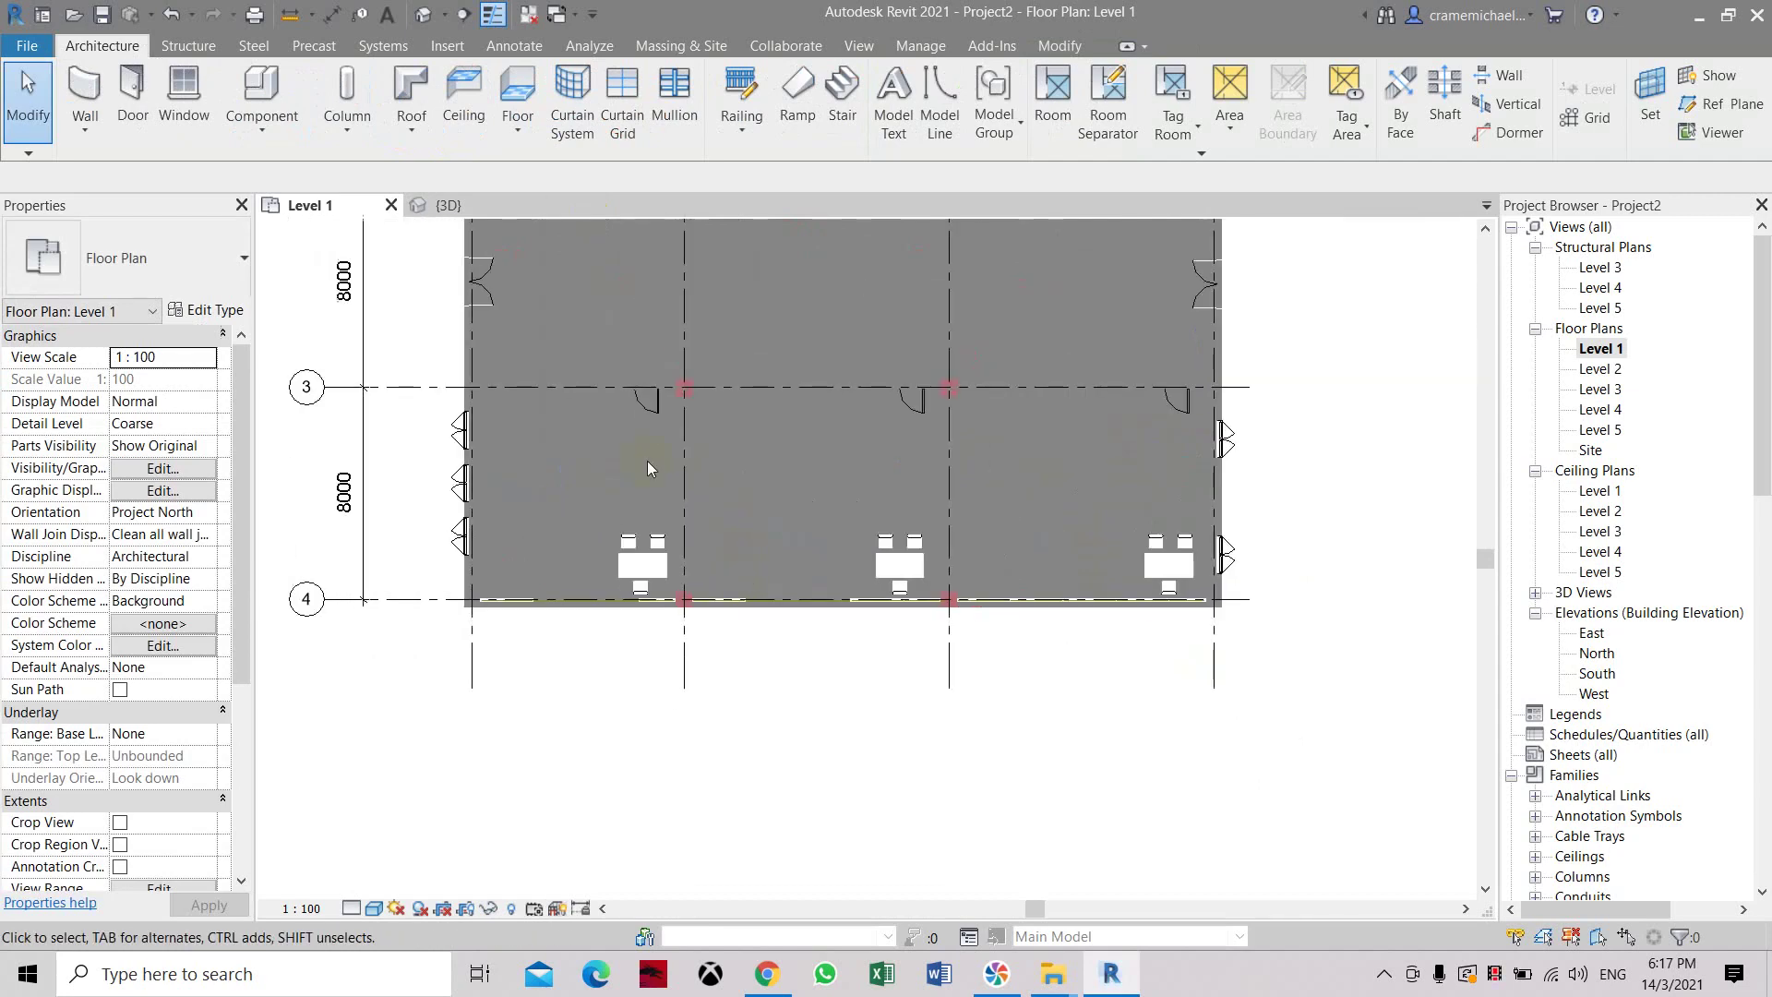
pyautogui.moveTo(646, 461); pyautogui.dragTo(608, 541, button='middle')
pyautogui.scroll(3, 563, 356)
pyautogui.scroll(2, 563, 355)
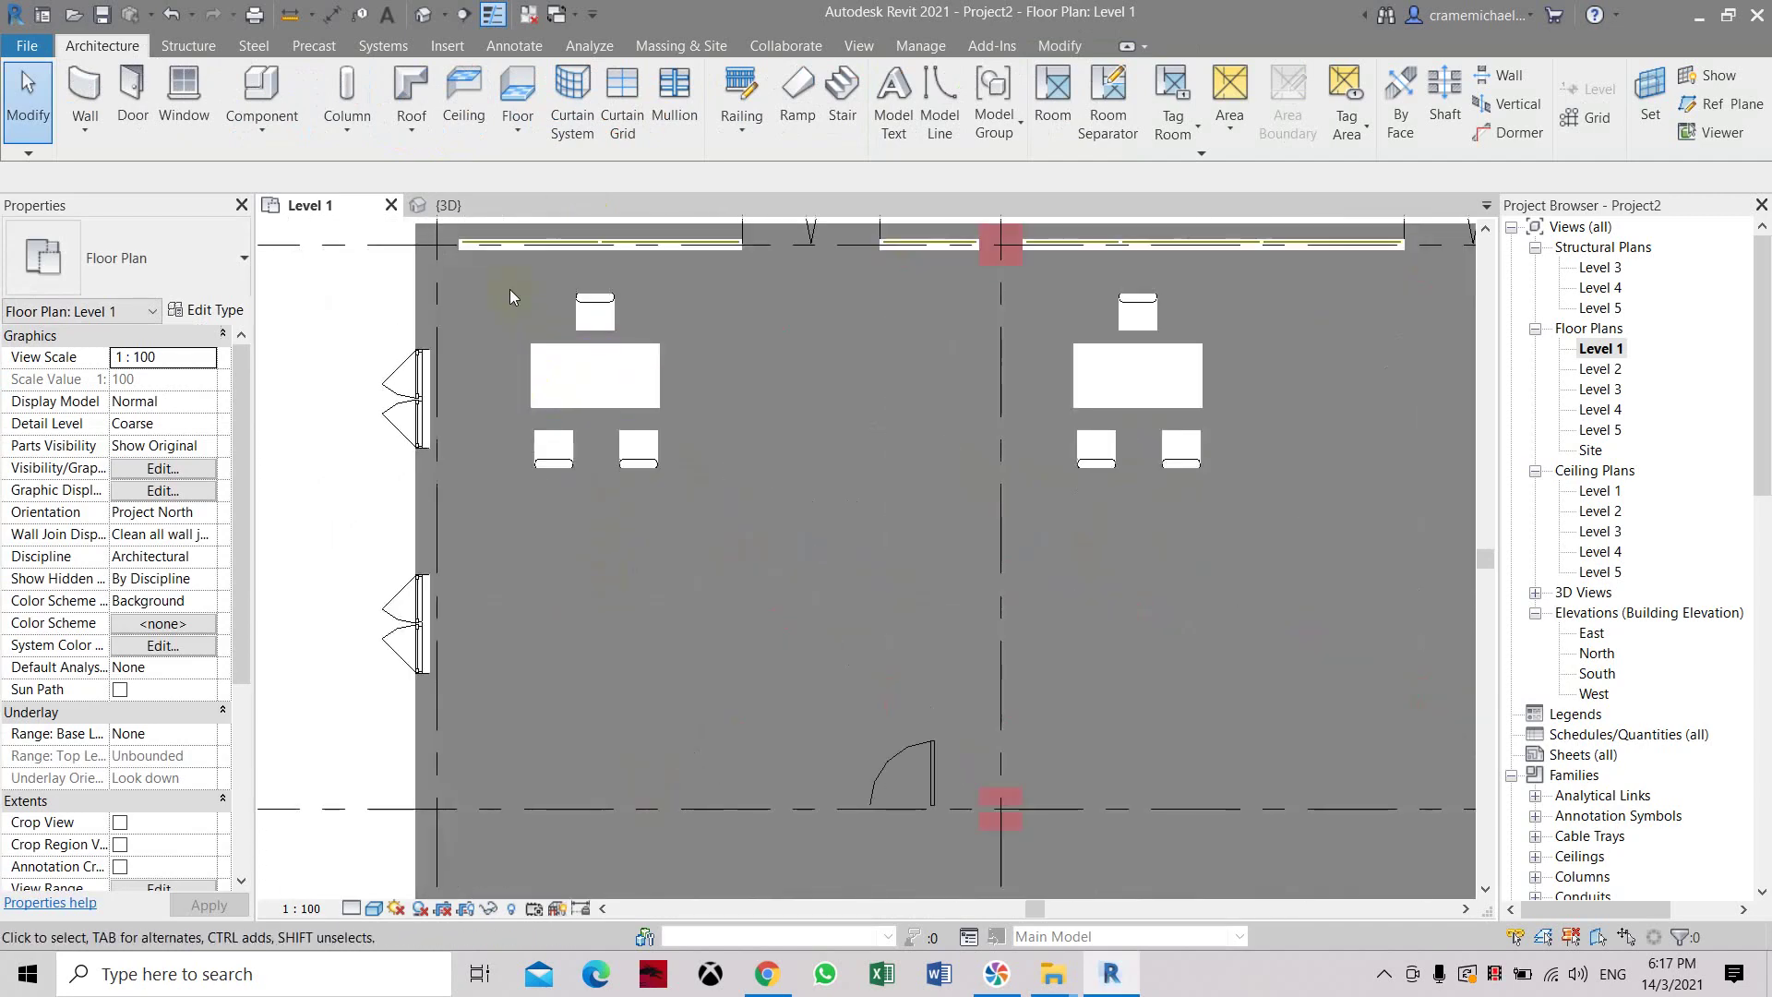
pyautogui.moveTo(512, 277); pyautogui.dragTo(748, 440)
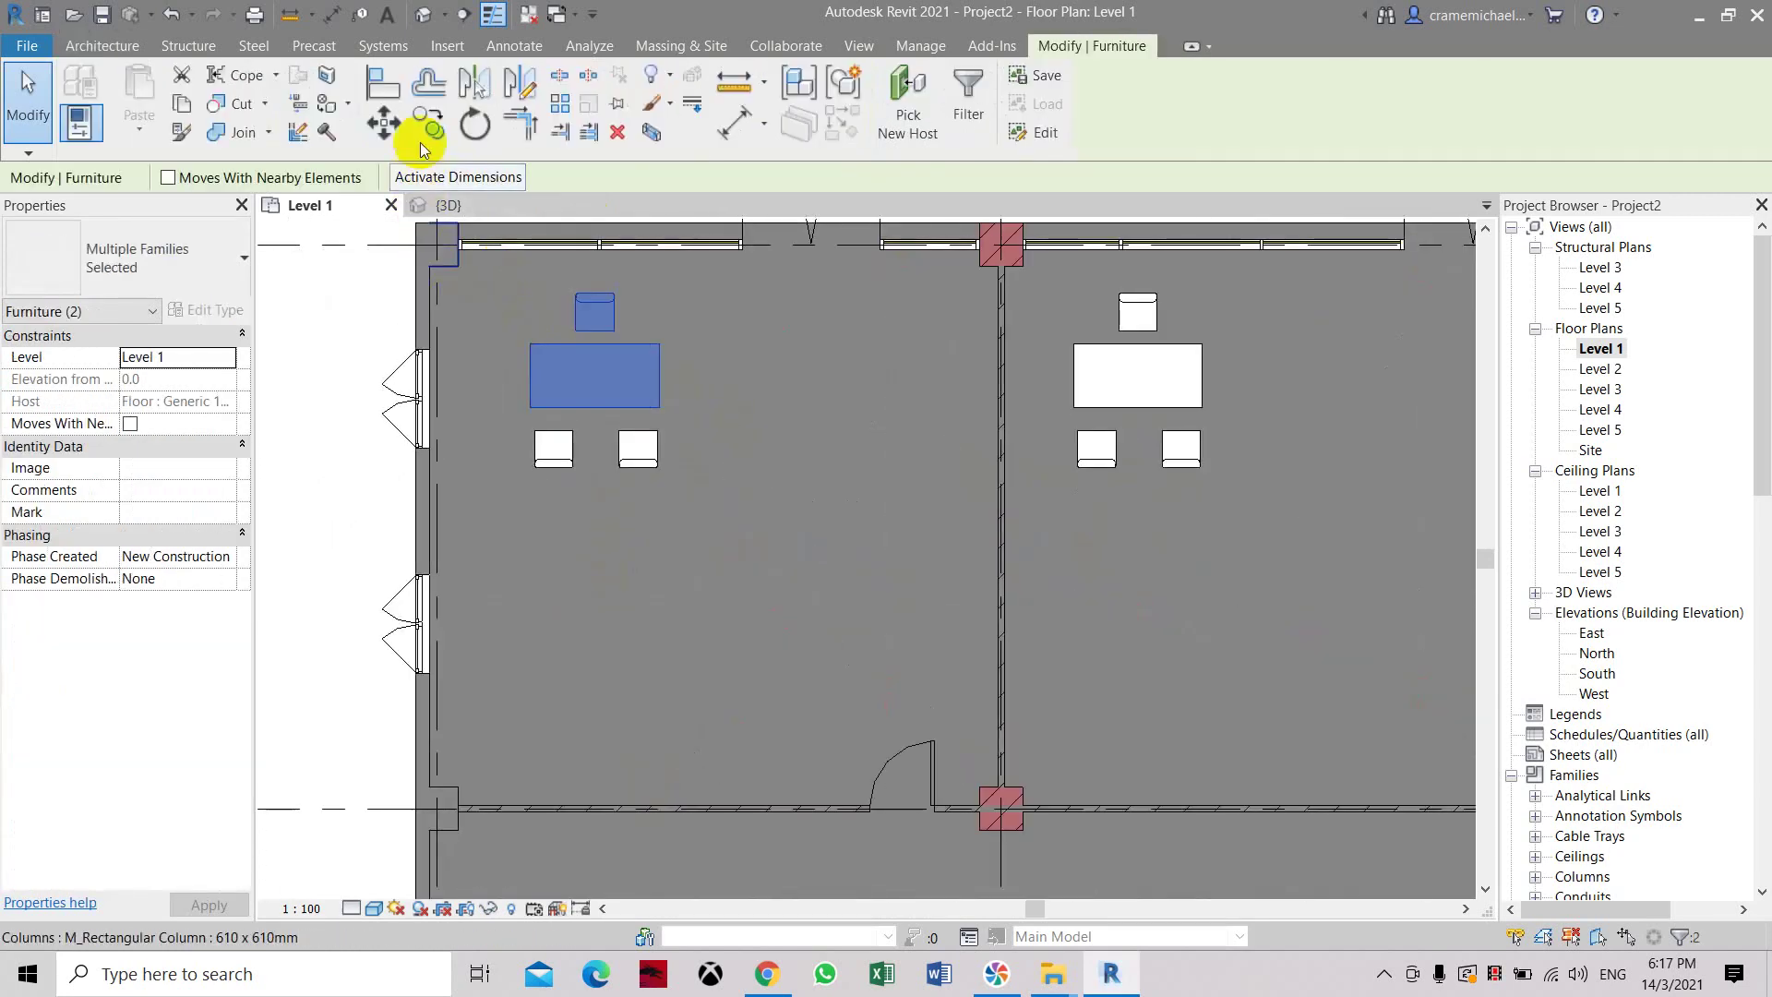
pyautogui.press('c')
pyautogui.press('o')
pyautogui.click(596, 368)
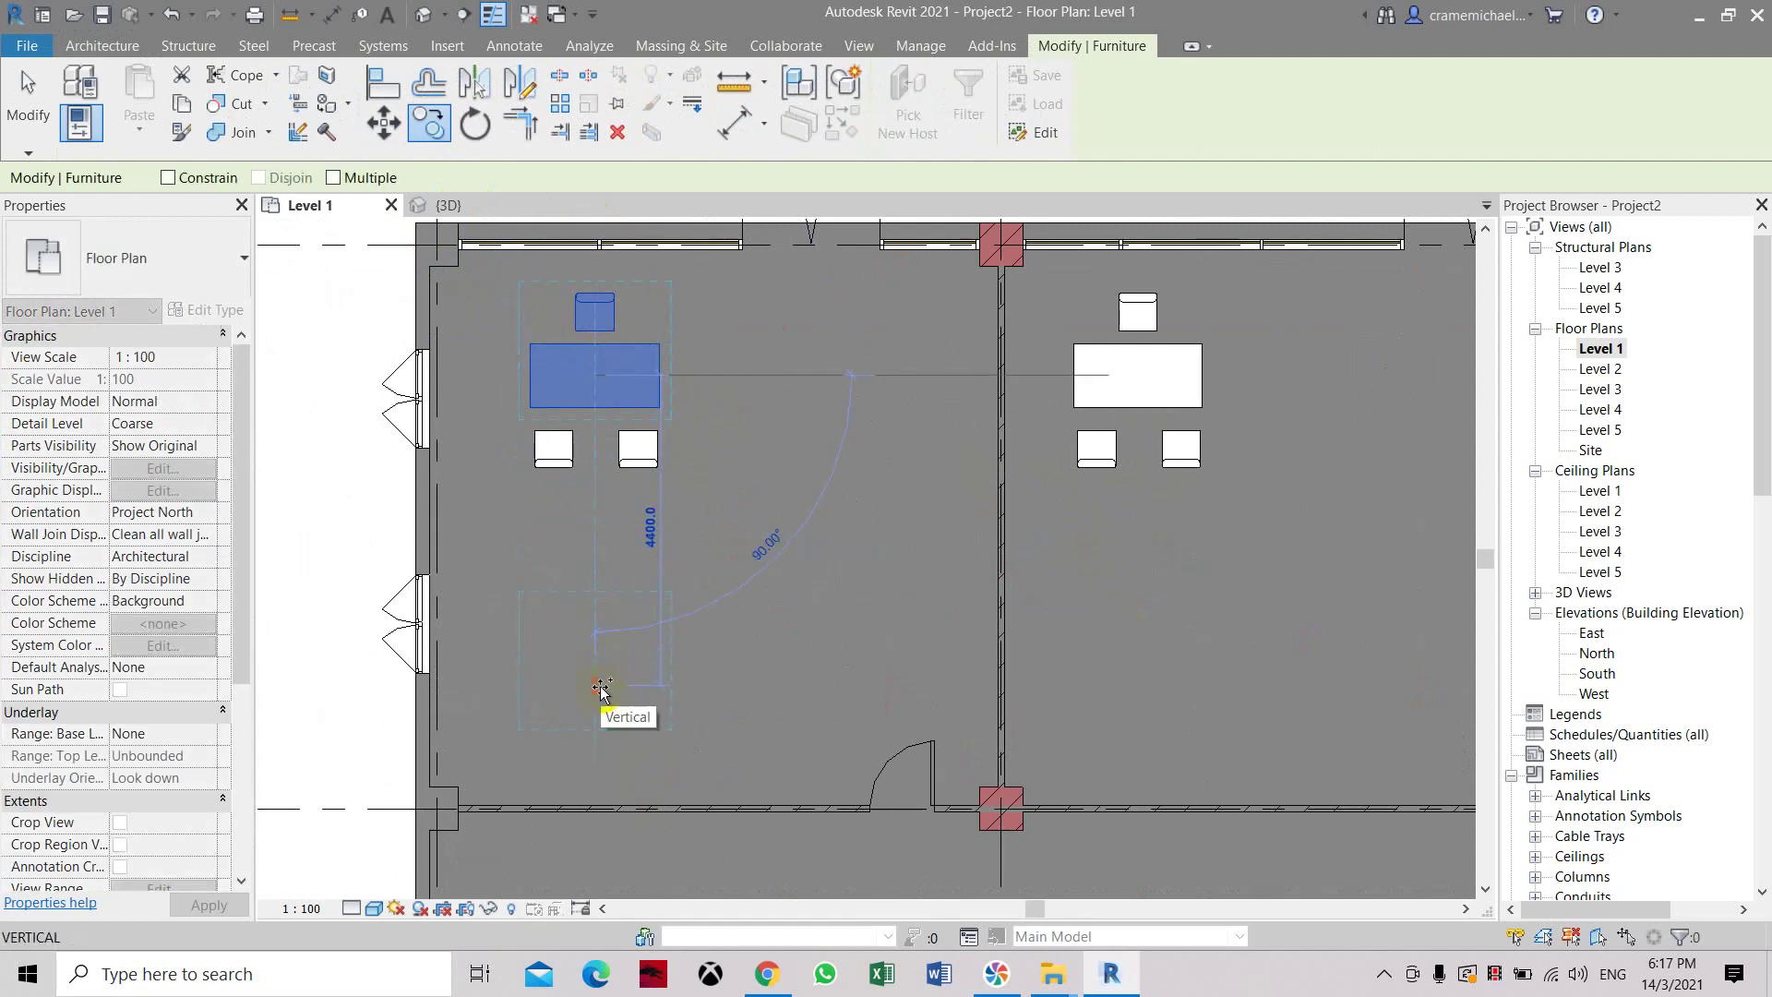
pyautogui.click(599, 677)
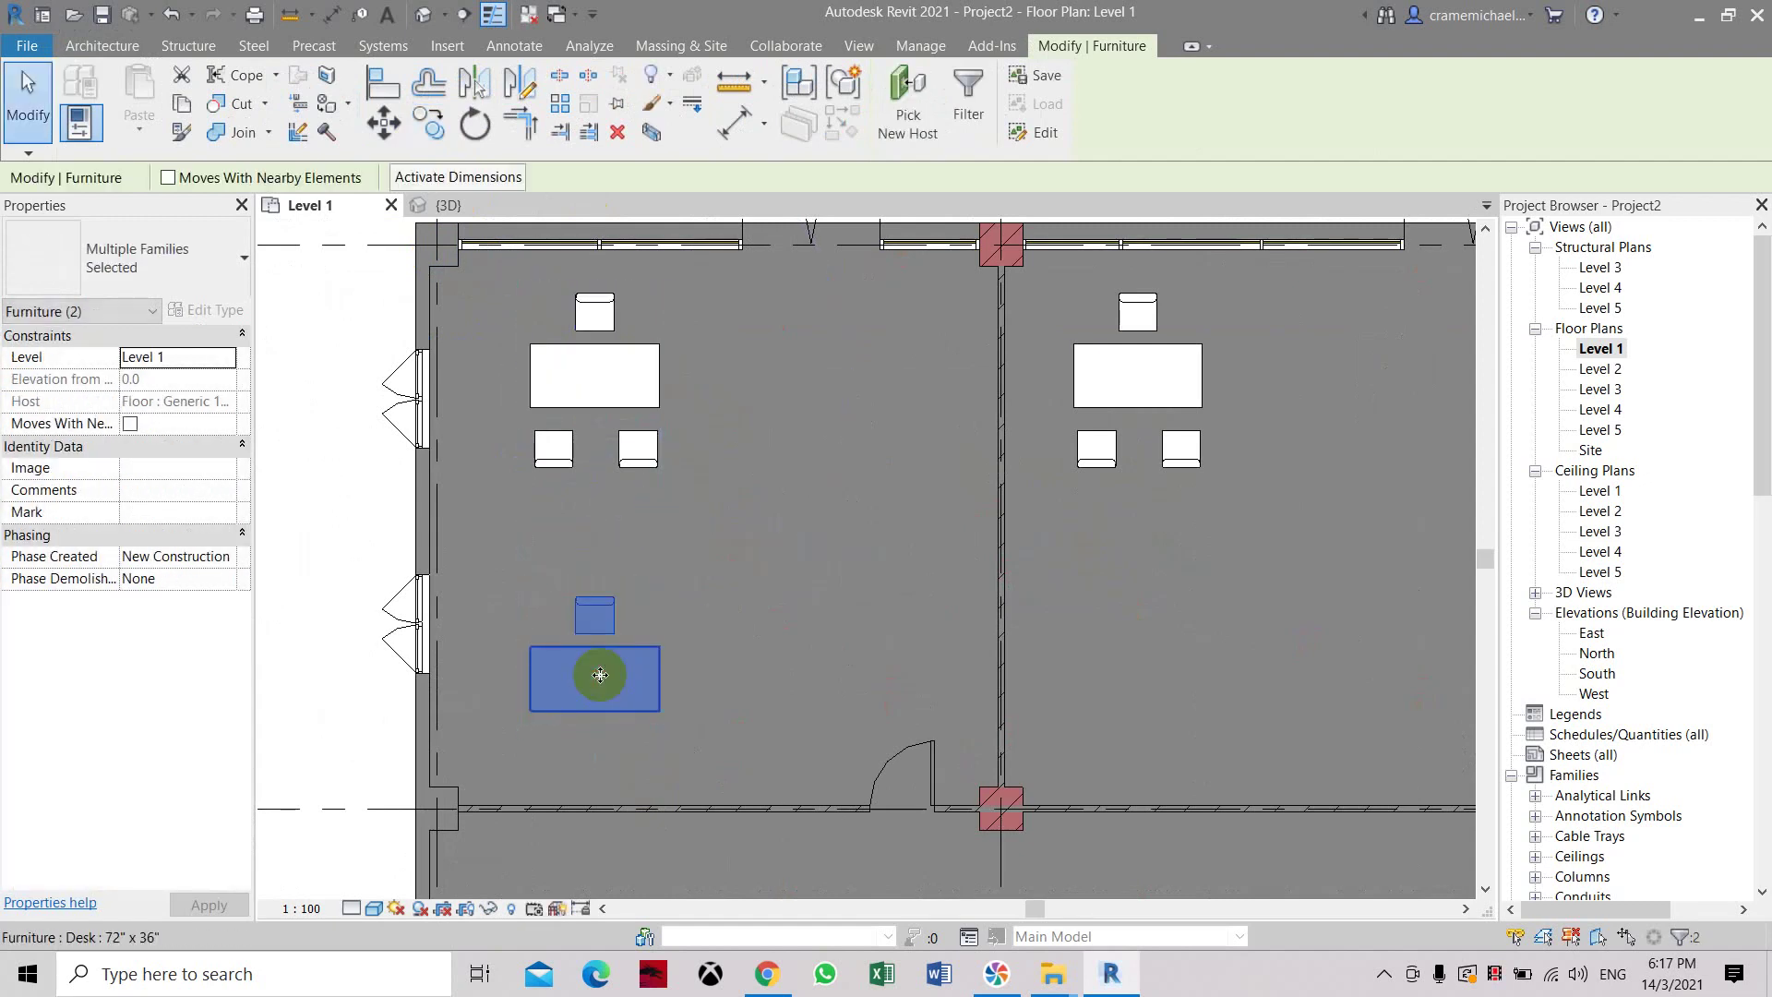
pyautogui.moveTo(683, 565); pyautogui.dragTo(719, 445, button='middle')
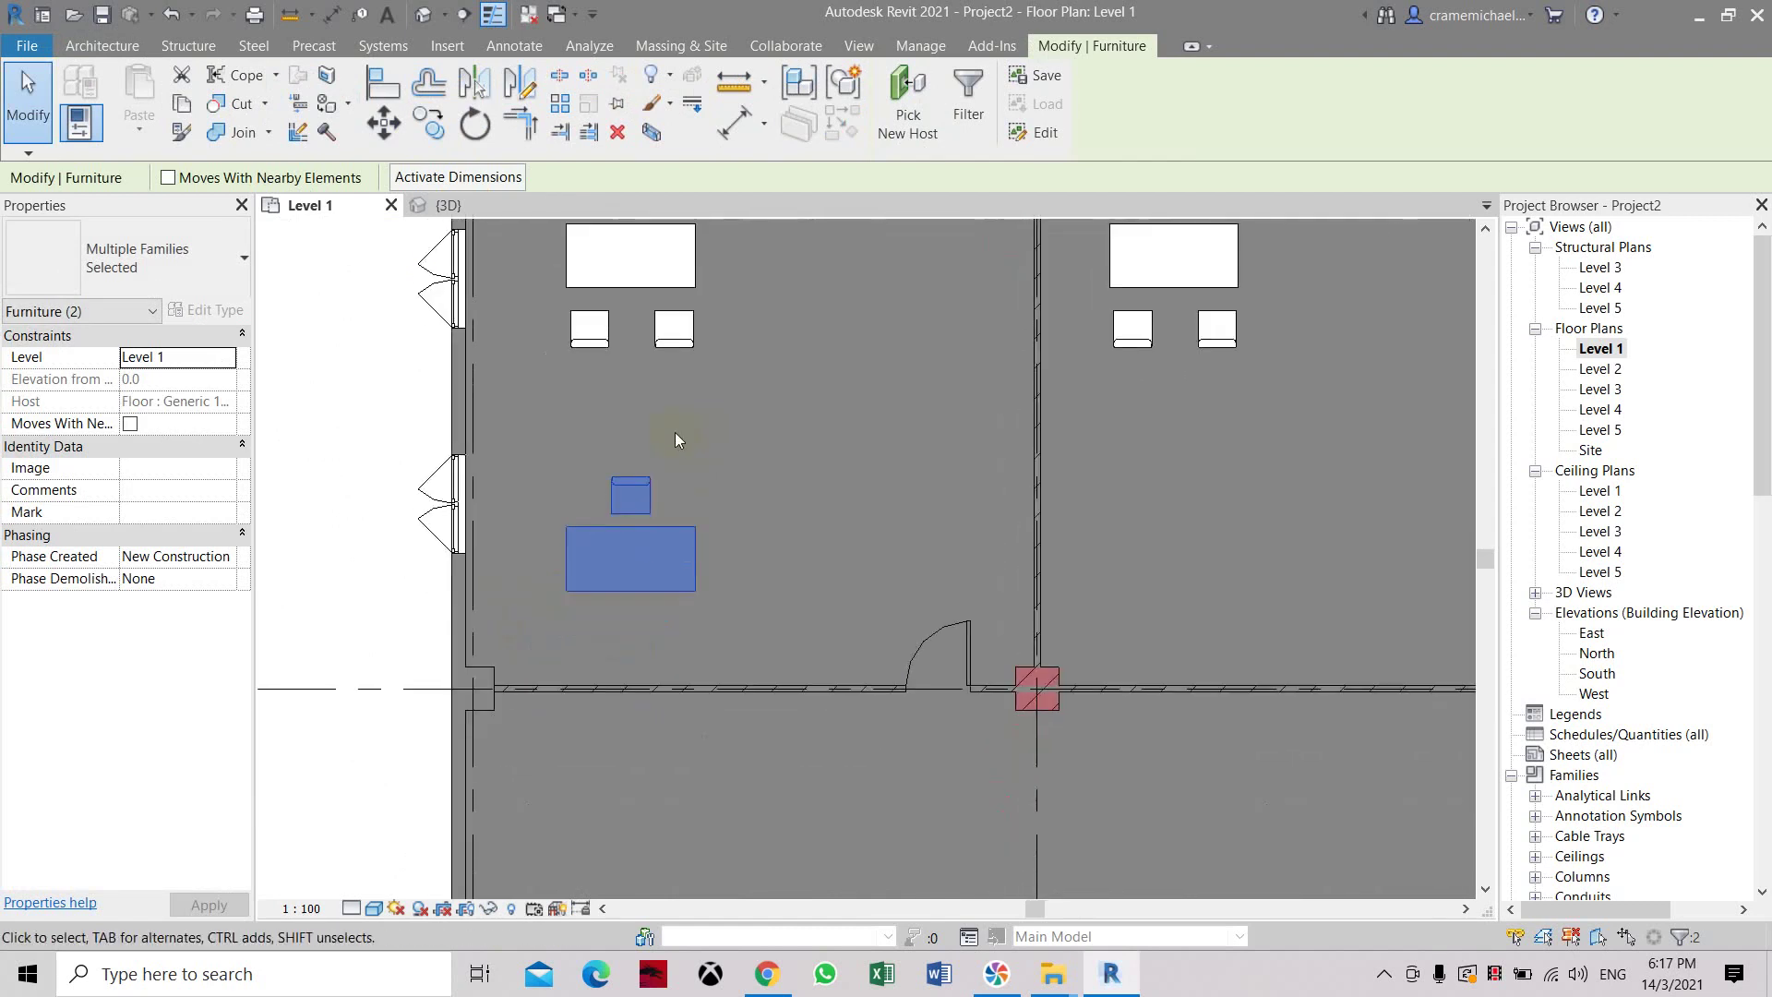
# Rotate the copied desk and chair 90 degrees.
pyautogui.click(475, 123)
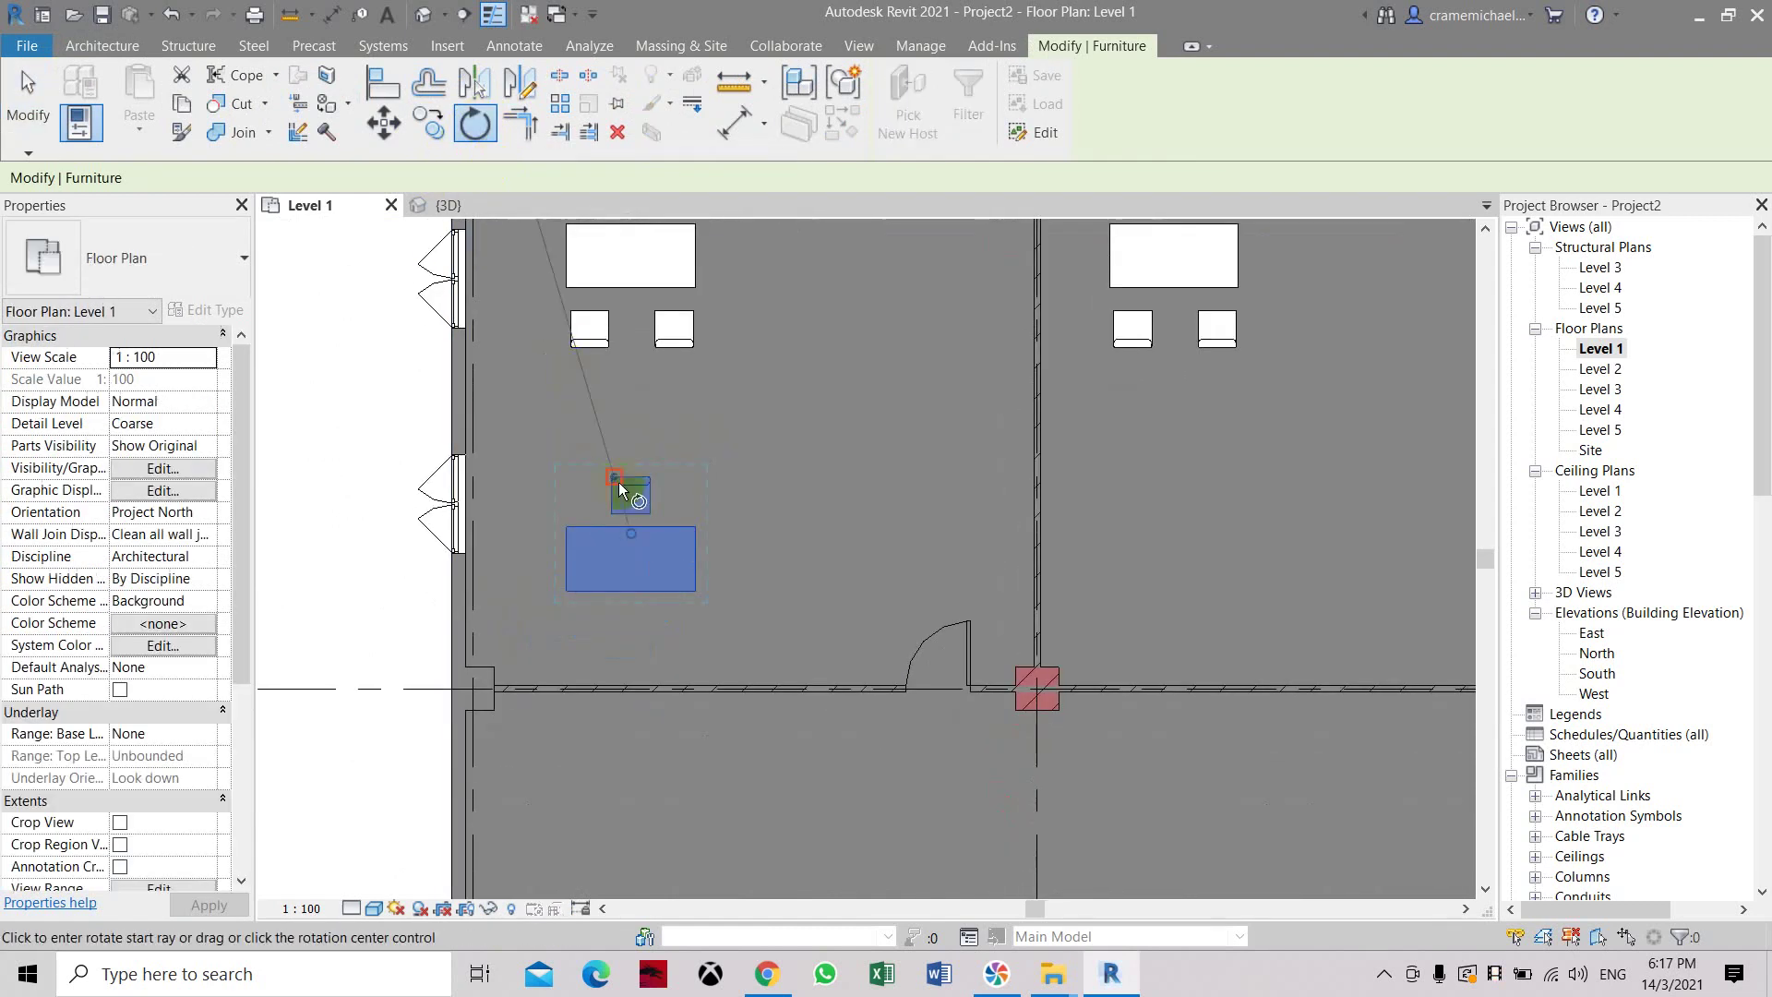
pyautogui.click(628, 423)
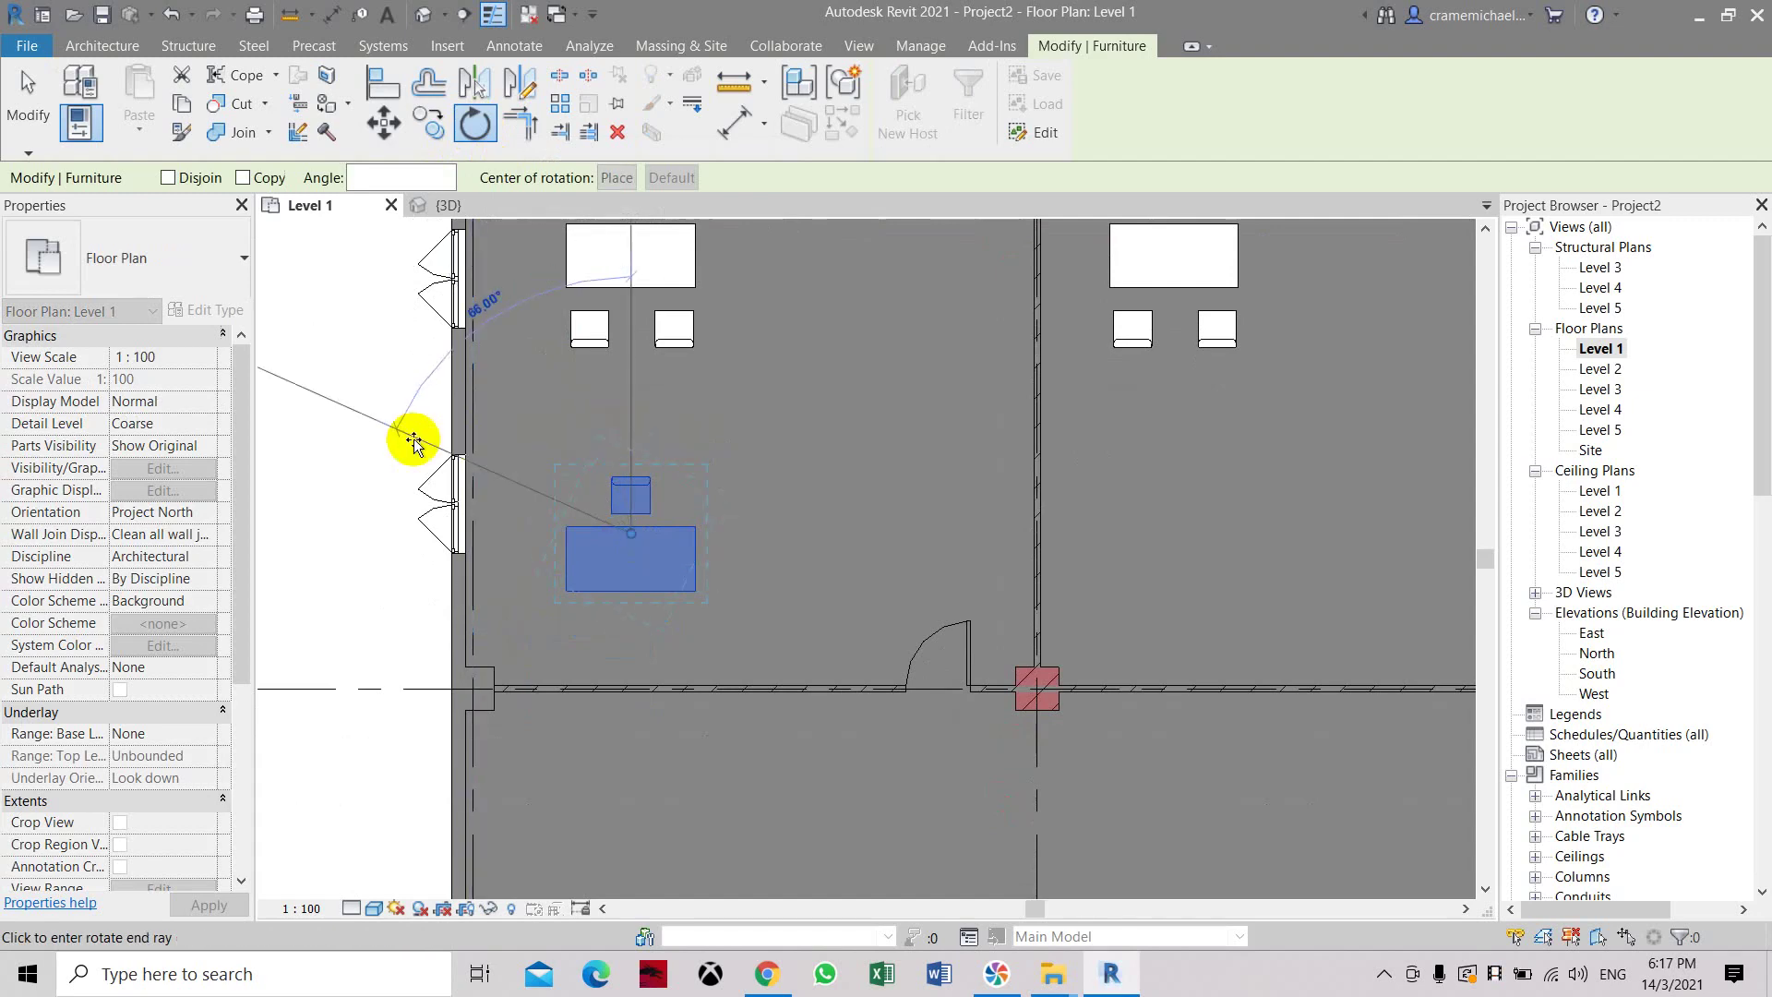
pyautogui.click(373, 539)
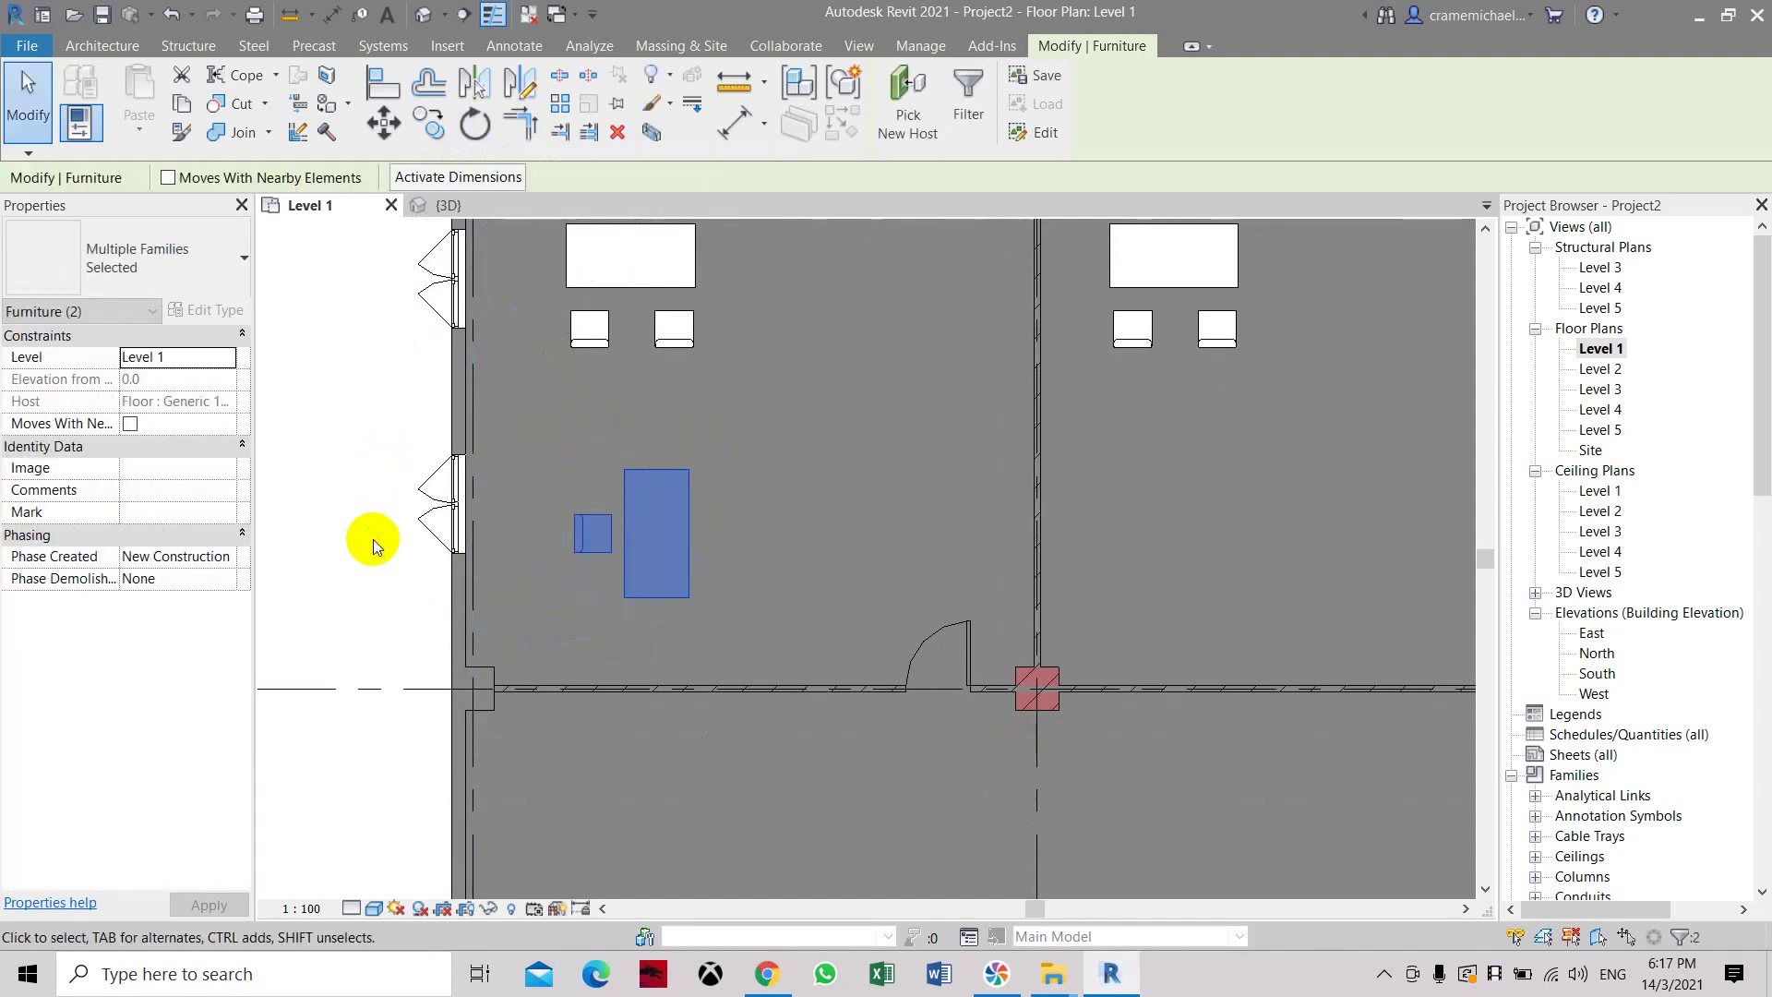
pyautogui.click(653, 539)
# Move the rotated desk and chair closer to the left window wall.
pyautogui.moveTo(652, 539); pyautogui.dragTo(777, 646)
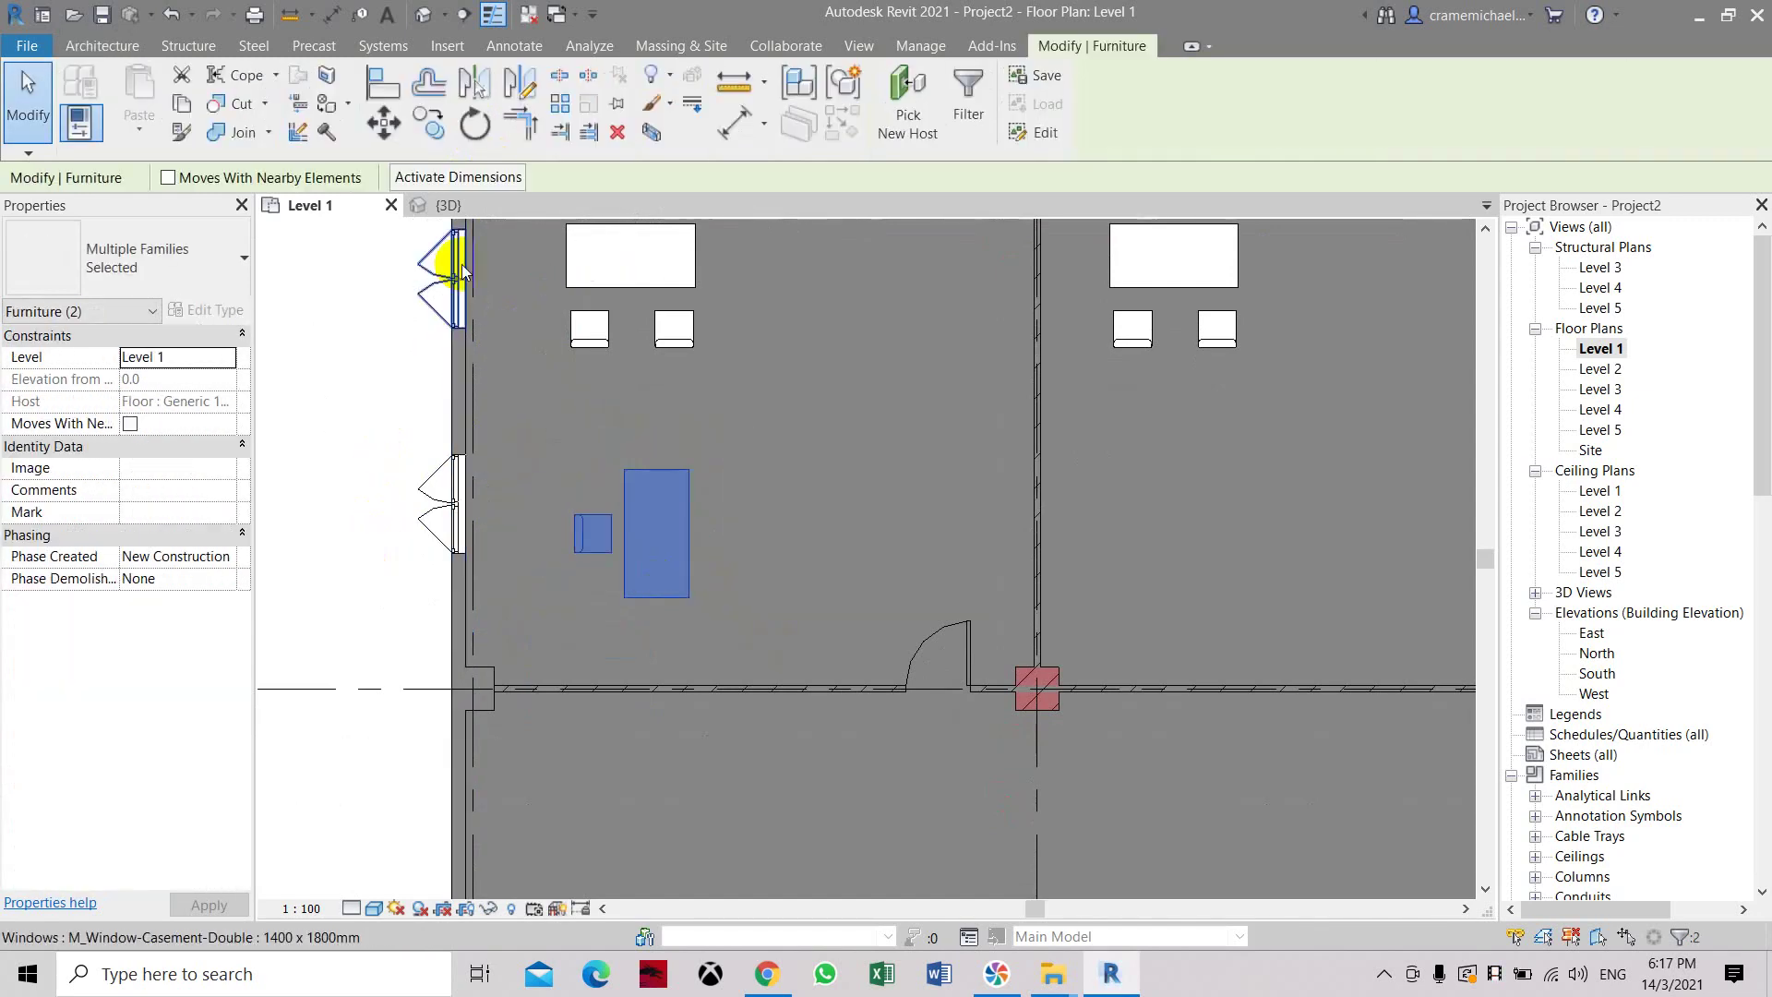
pyautogui.click(384, 123)
pyautogui.click(637, 531)
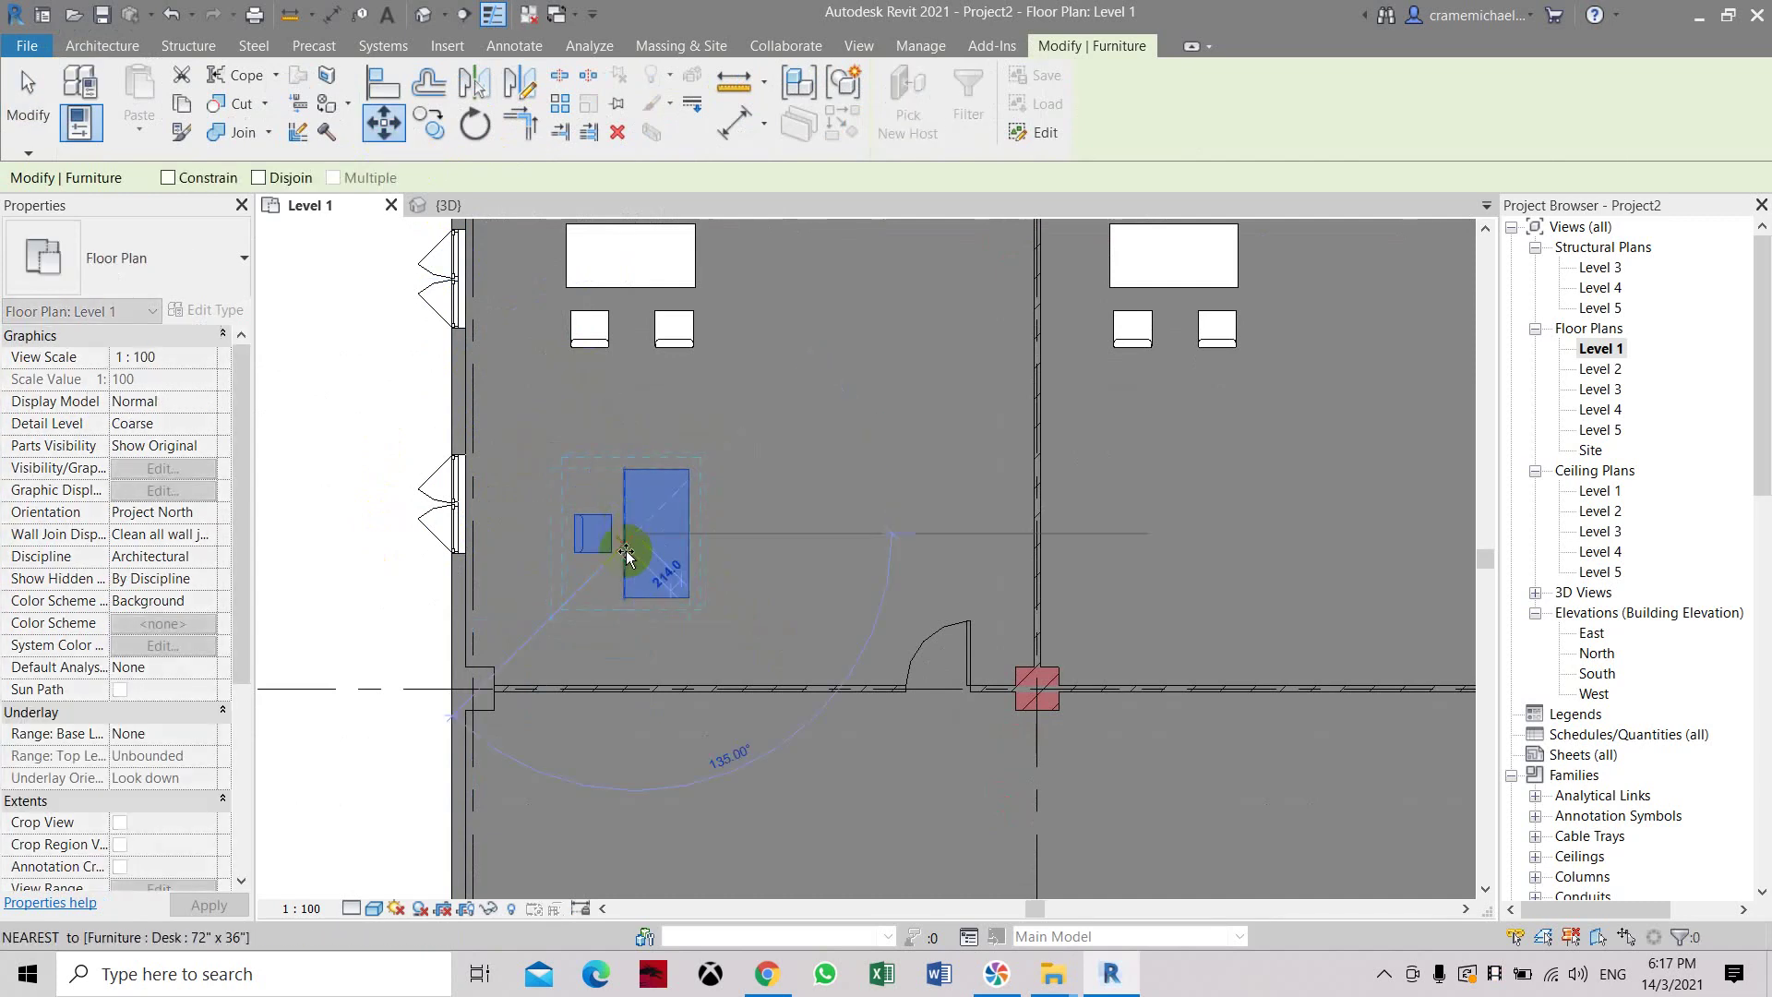
pyautogui.click(598, 591)
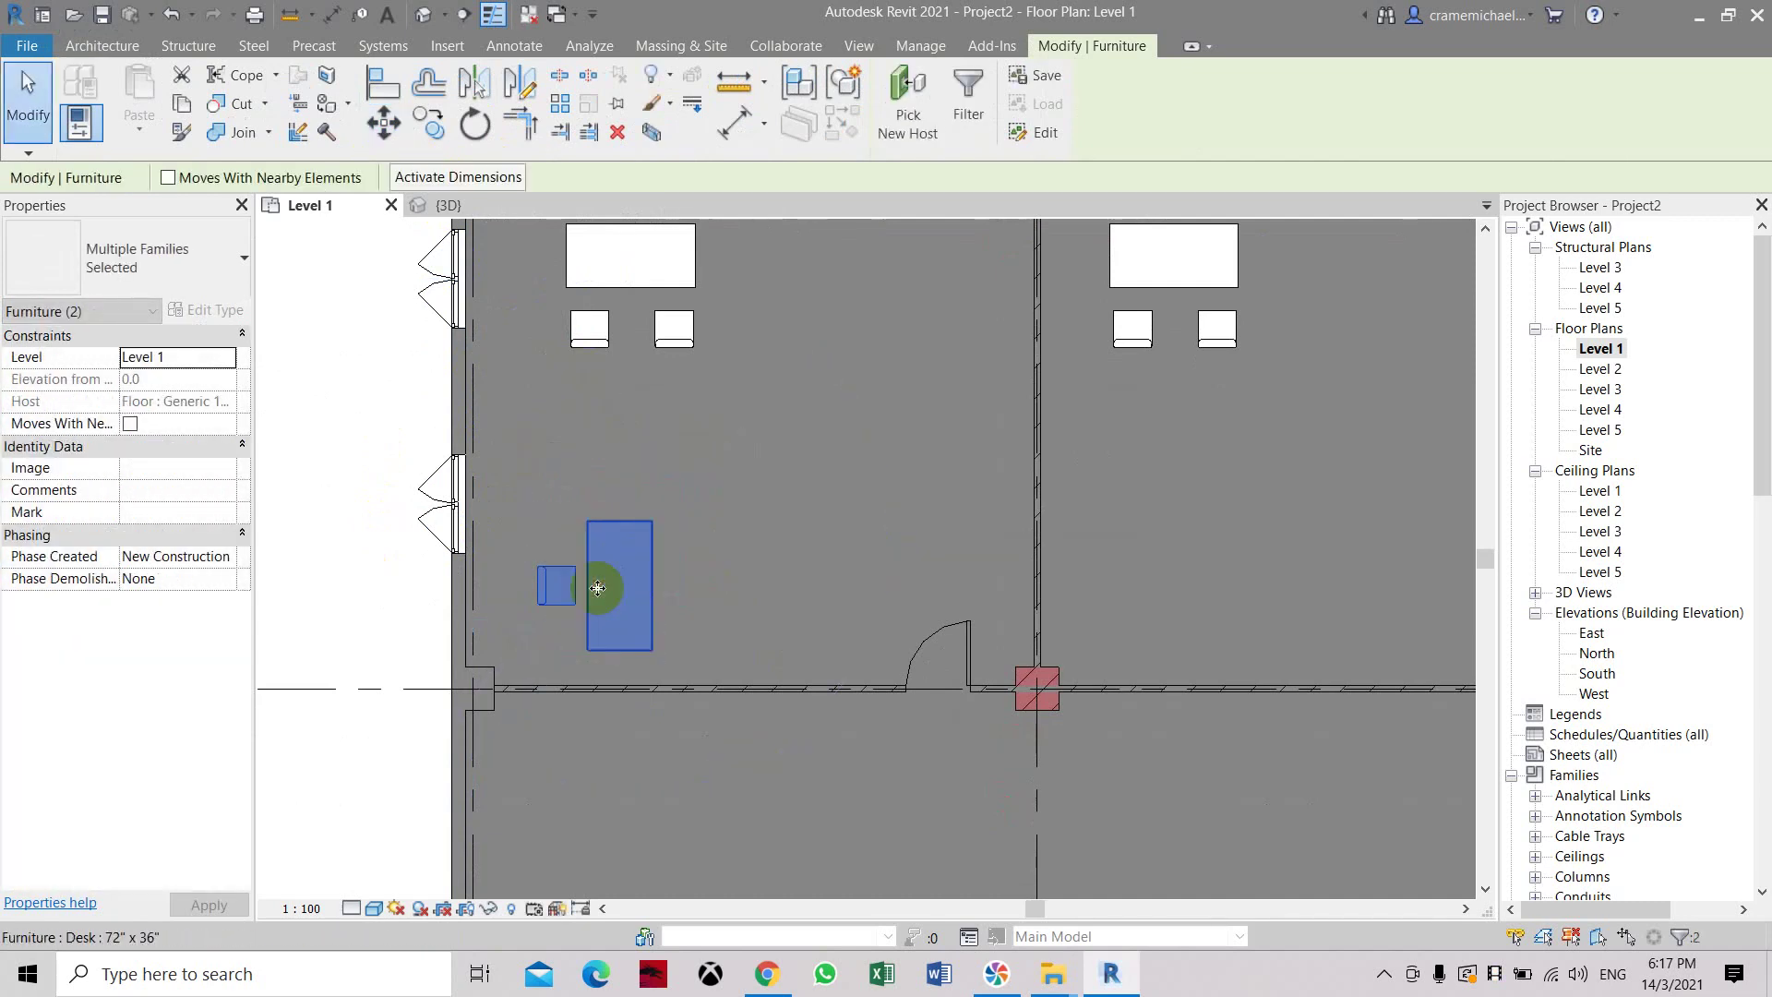
pyautogui.moveTo(774, 562); pyautogui.dragTo(674, 598, button='middle')
pyautogui.scroll(-3, 673, 598)
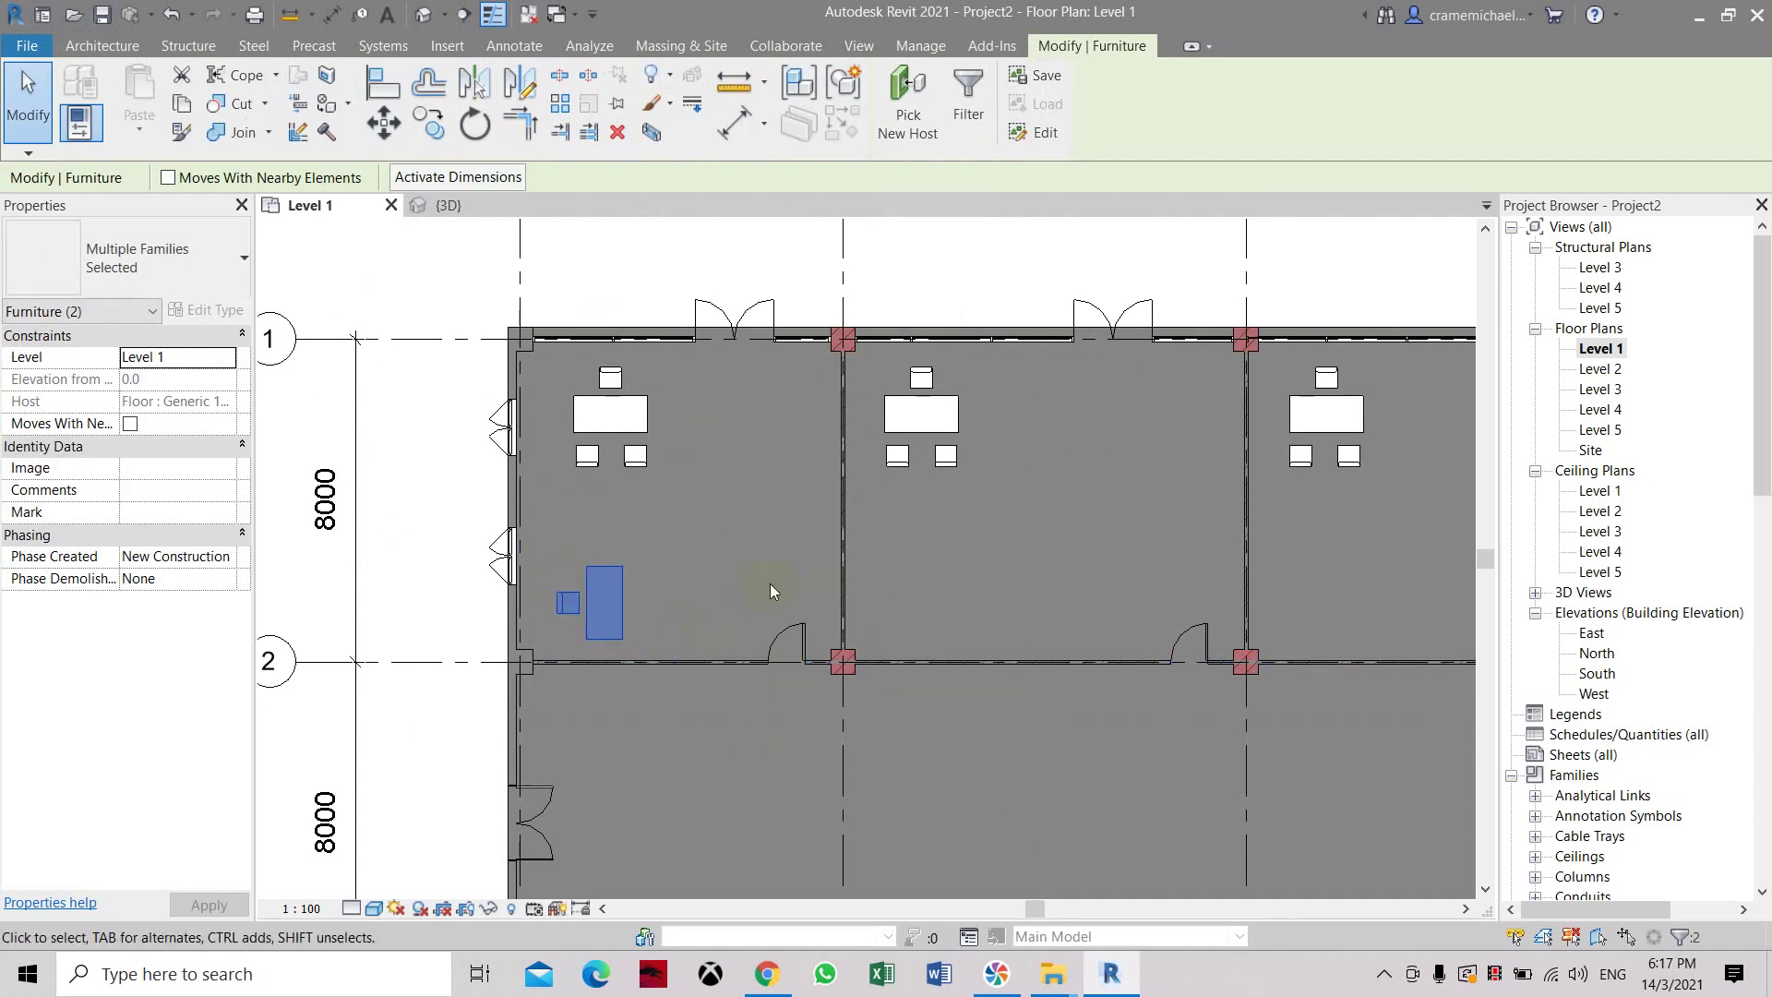
pyautogui.click(568, 547)
# Copy the sideways desk and chair further into the room and rotate it 180 degrees.
pyautogui.moveTo(540, 538); pyautogui.dragTo(661, 690)
pyautogui.click(430, 129)
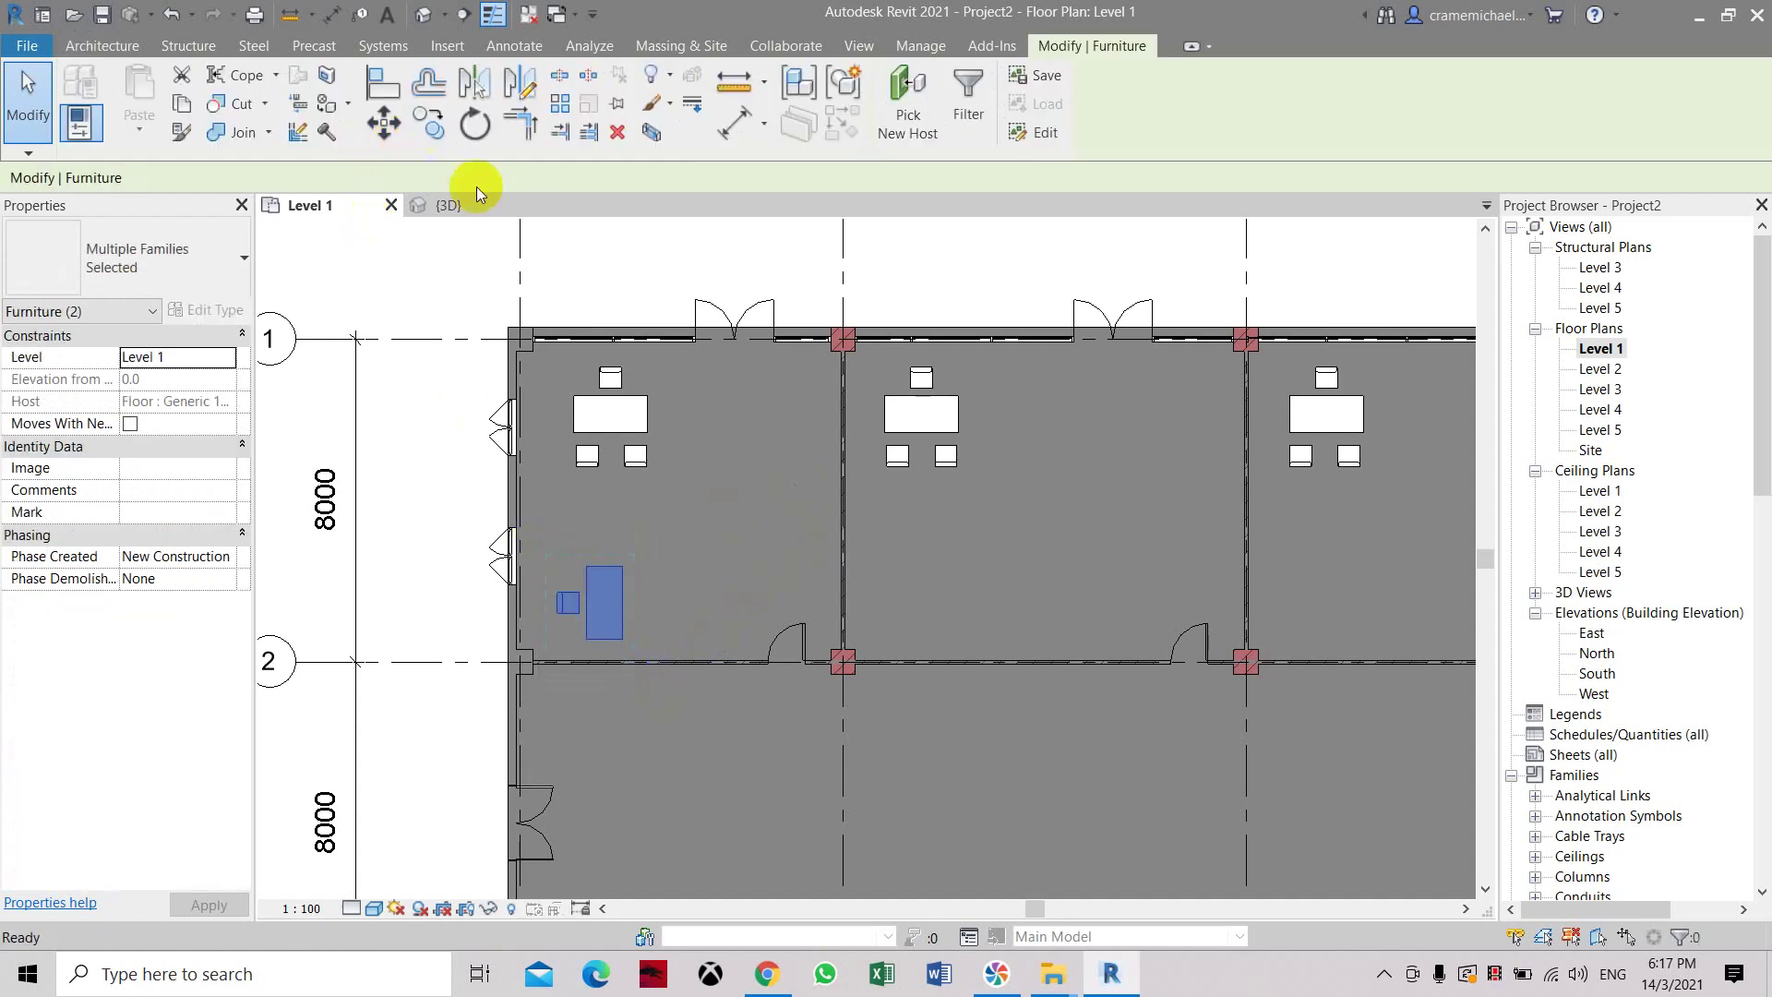
pyautogui.click(595, 599)
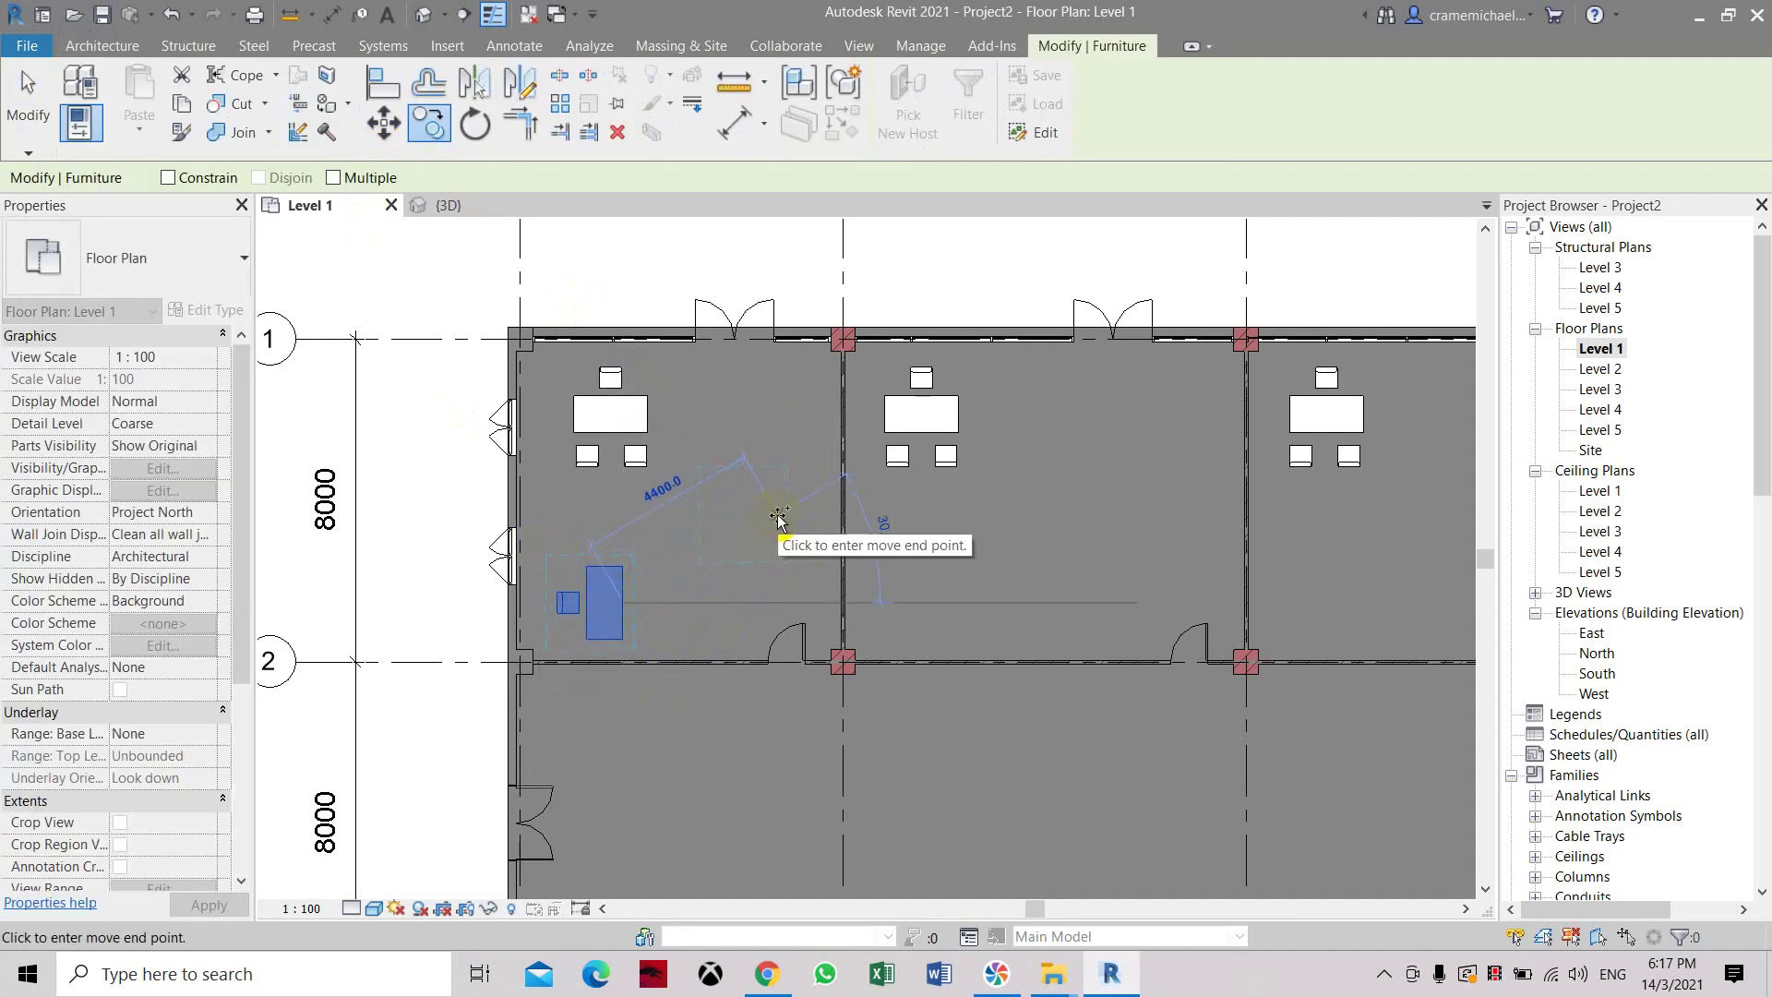
pyautogui.click(778, 515)
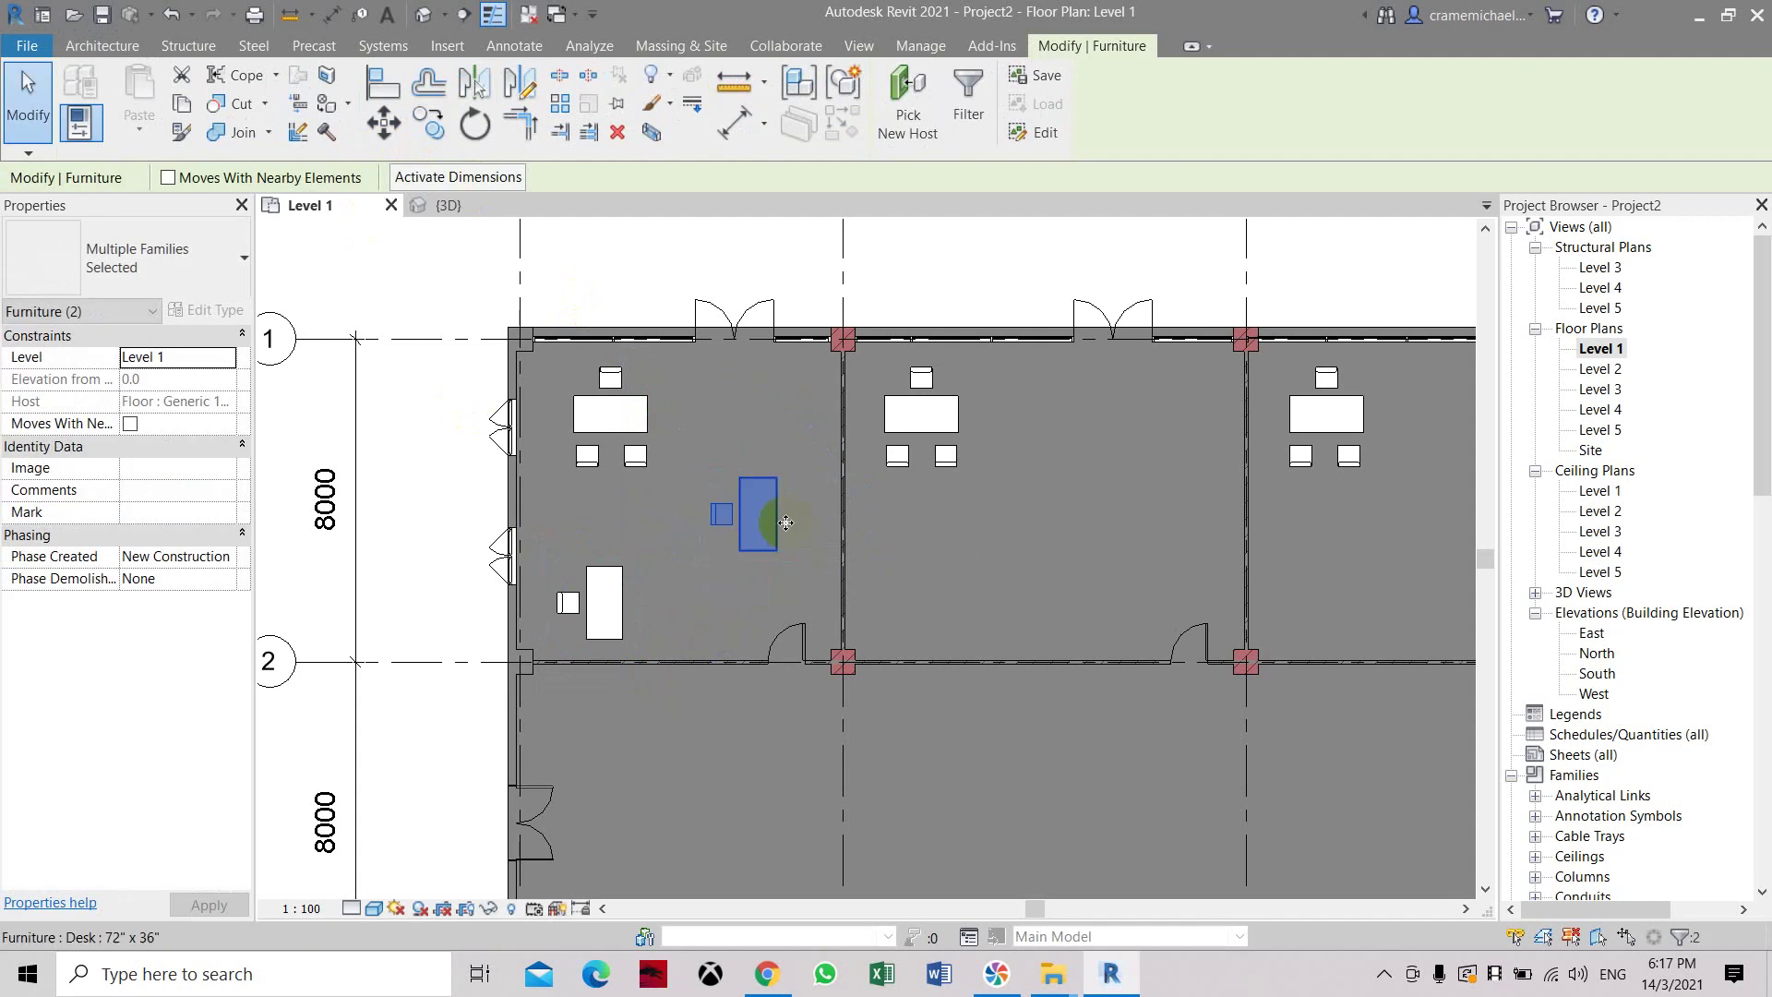
pyautogui.click(473, 127)
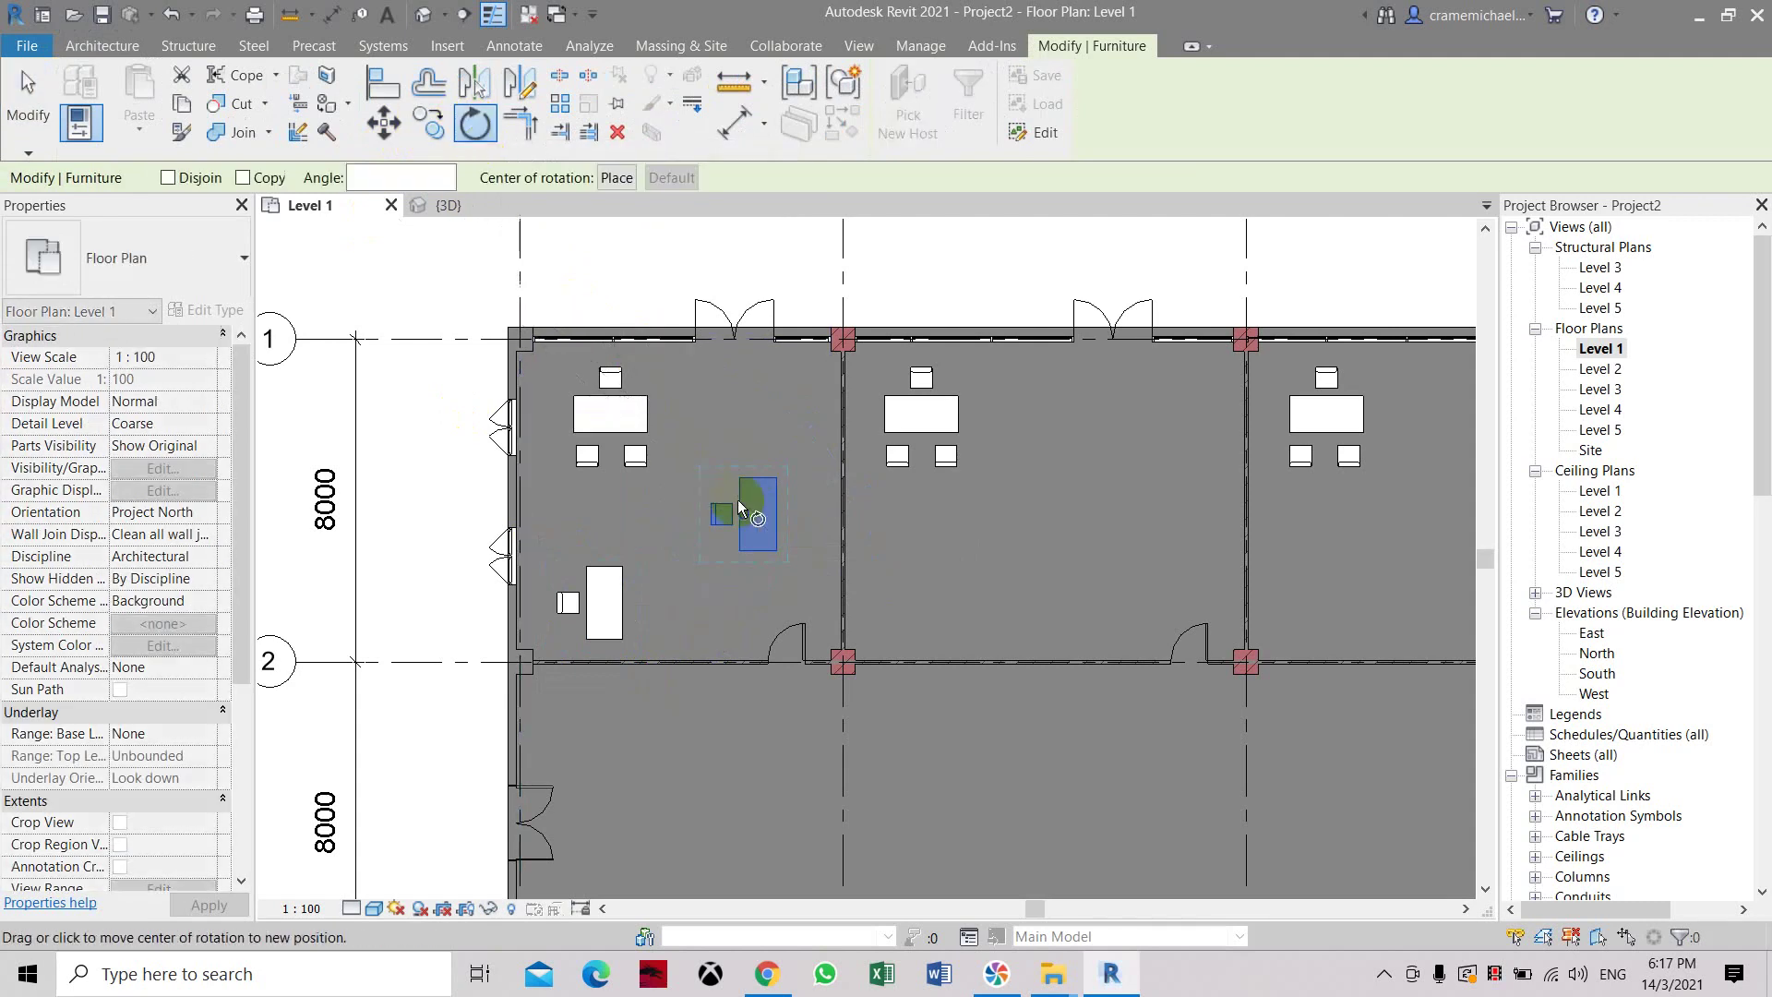
pyautogui.click(678, 517)
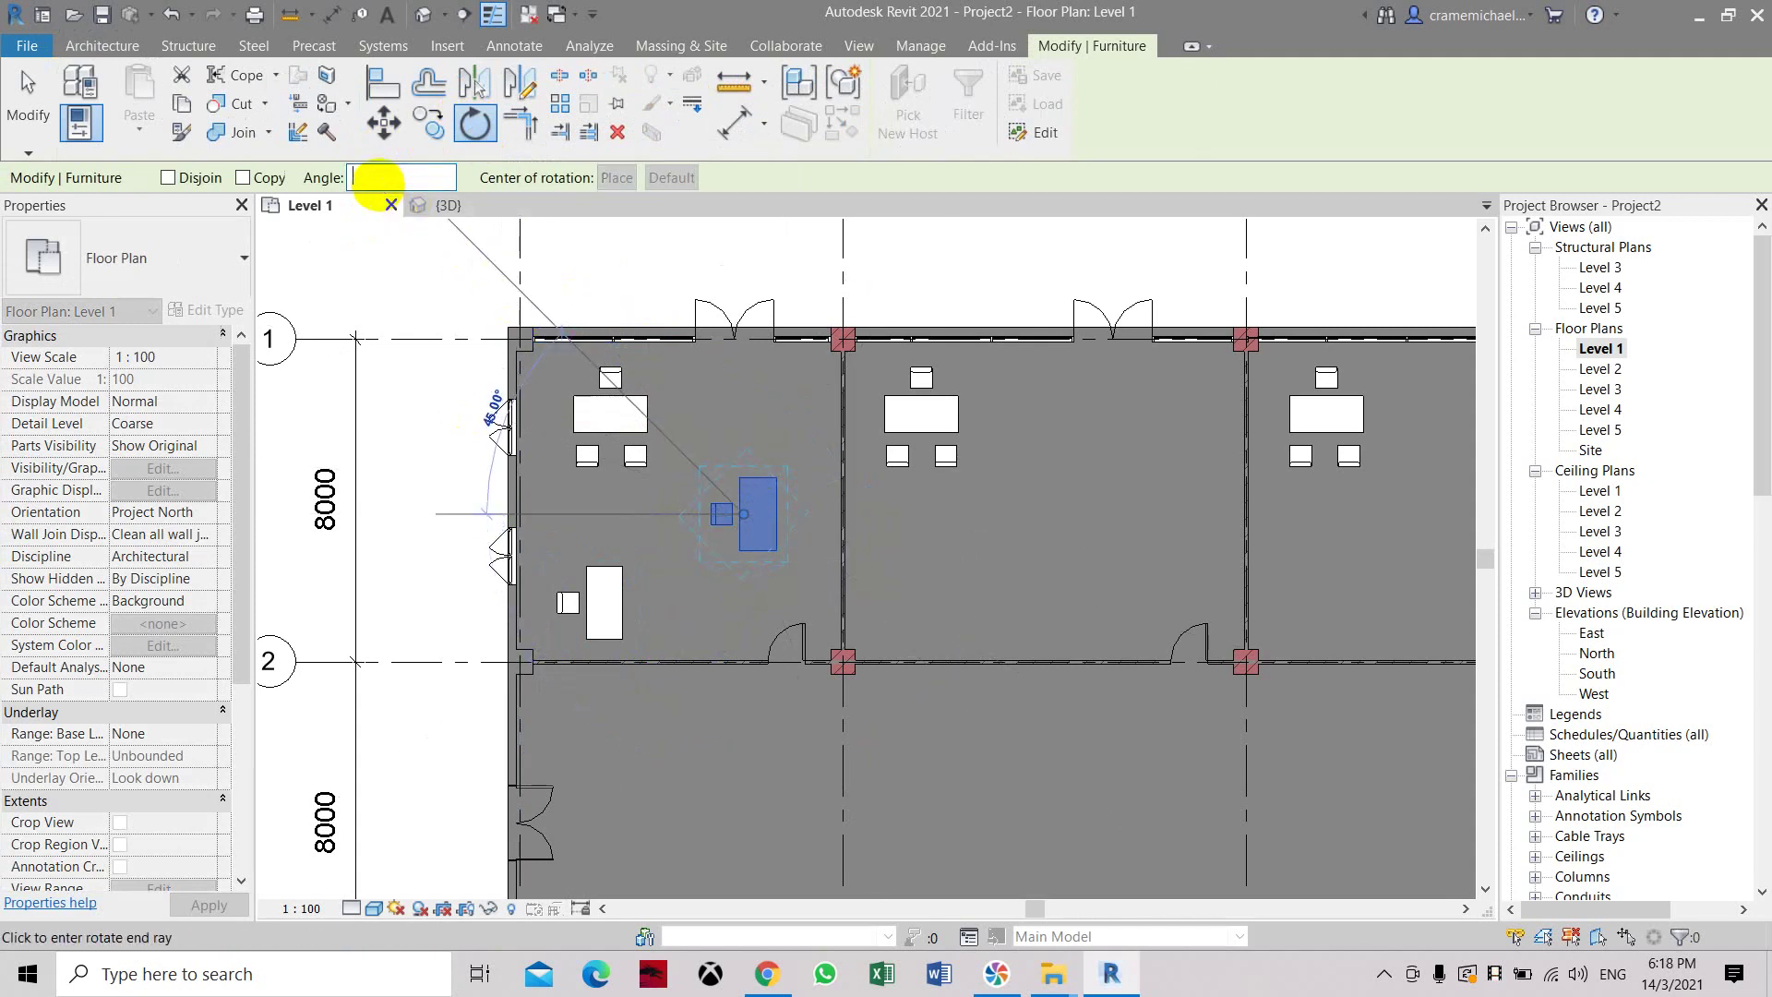
pyautogui.click(377, 175)
pyautogui.write('180')
pyautogui.press('Return')
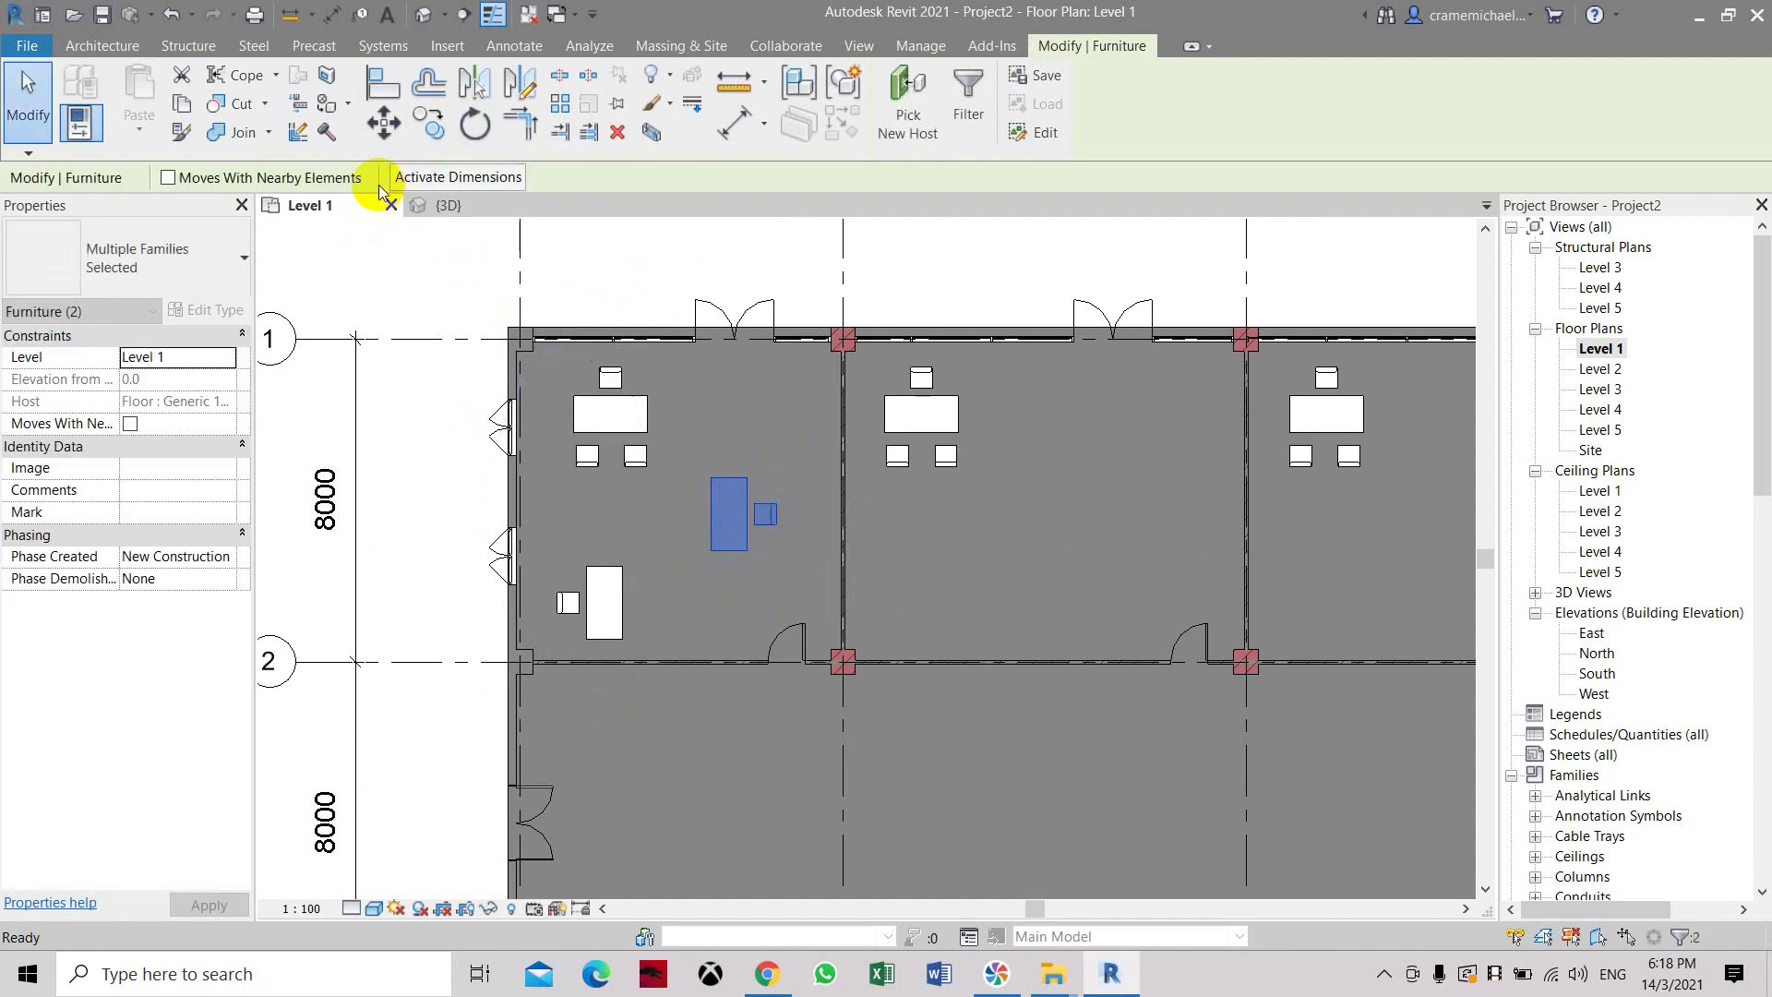
# Move the turned desk and chair against the right wall, slightly lower.
pyautogui.scroll(2, 711, 489)
pyautogui.click(388, 126)
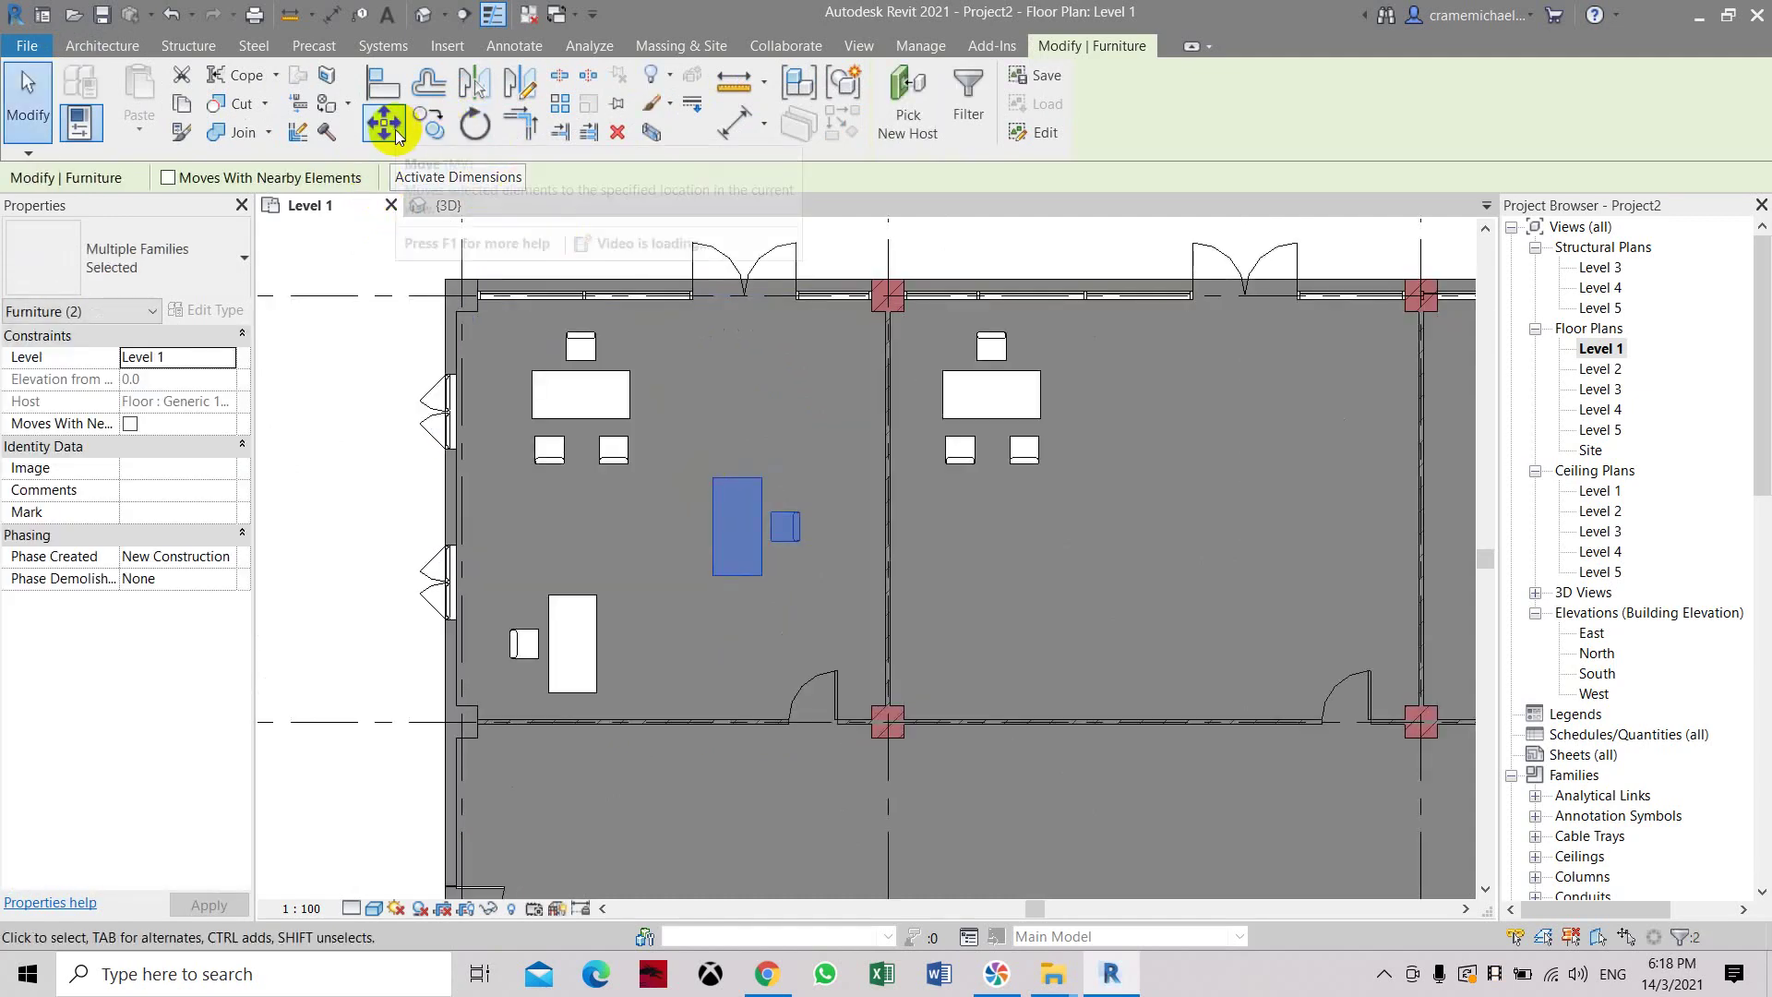
pyautogui.click(801, 526)
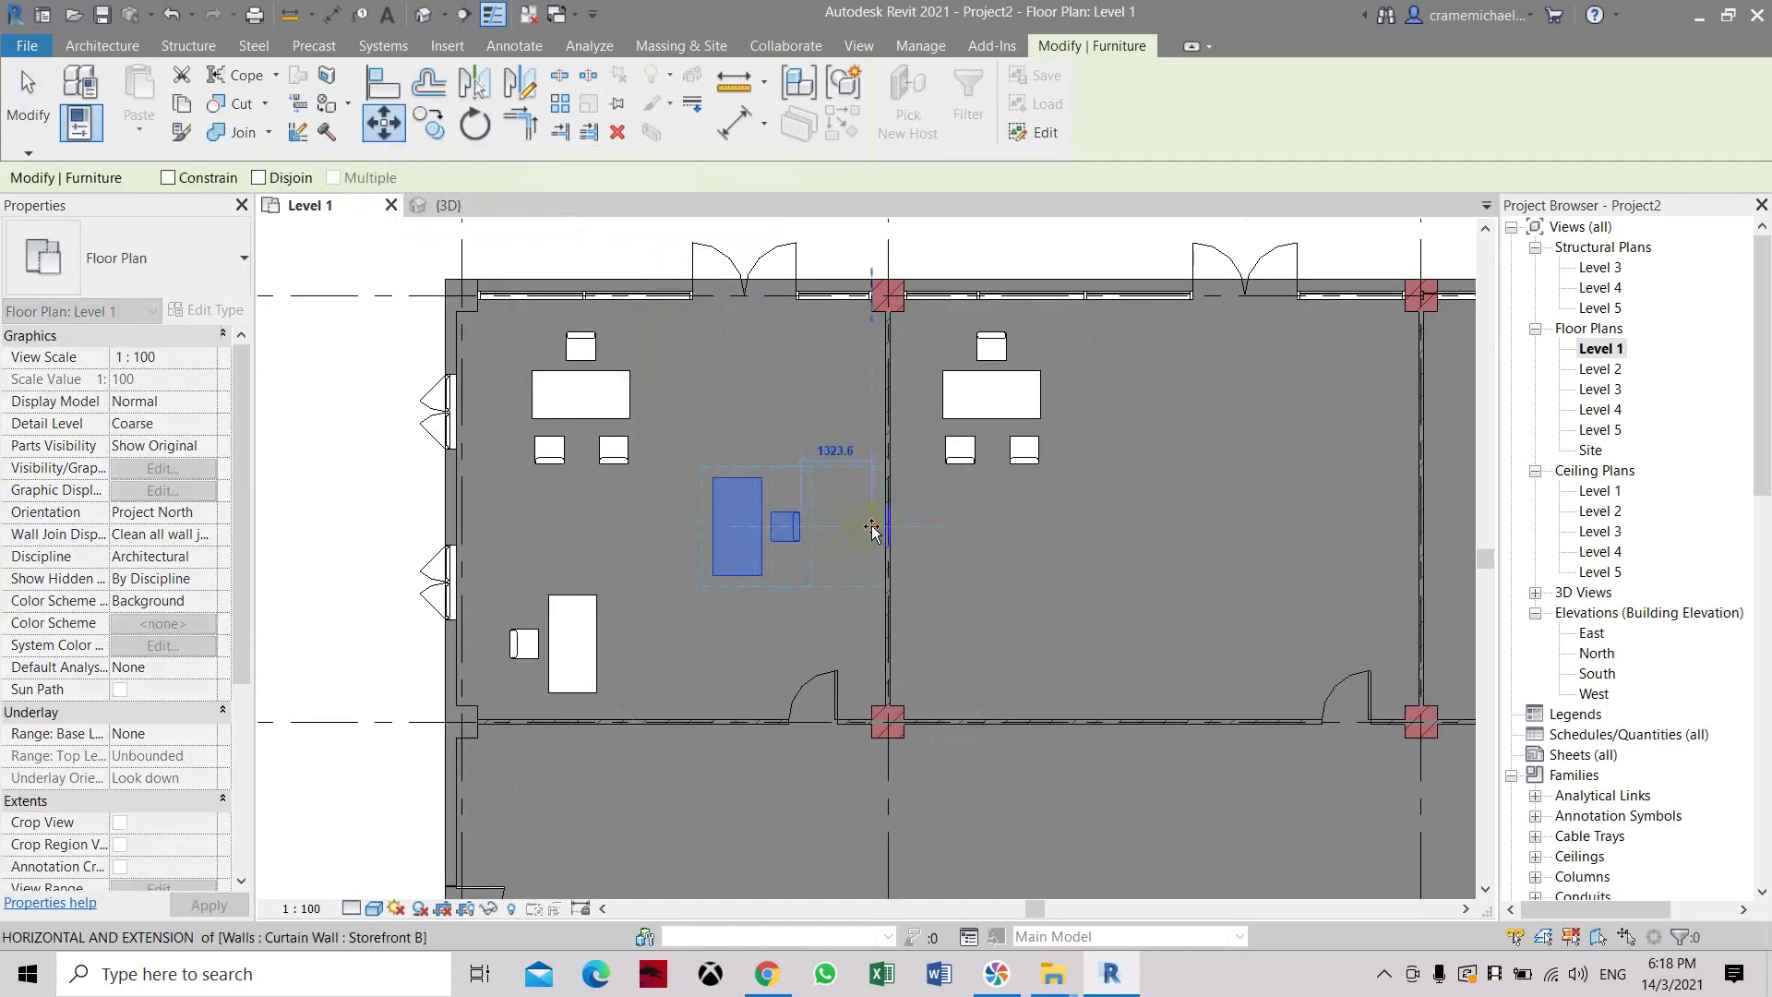
pyautogui.click(874, 527)
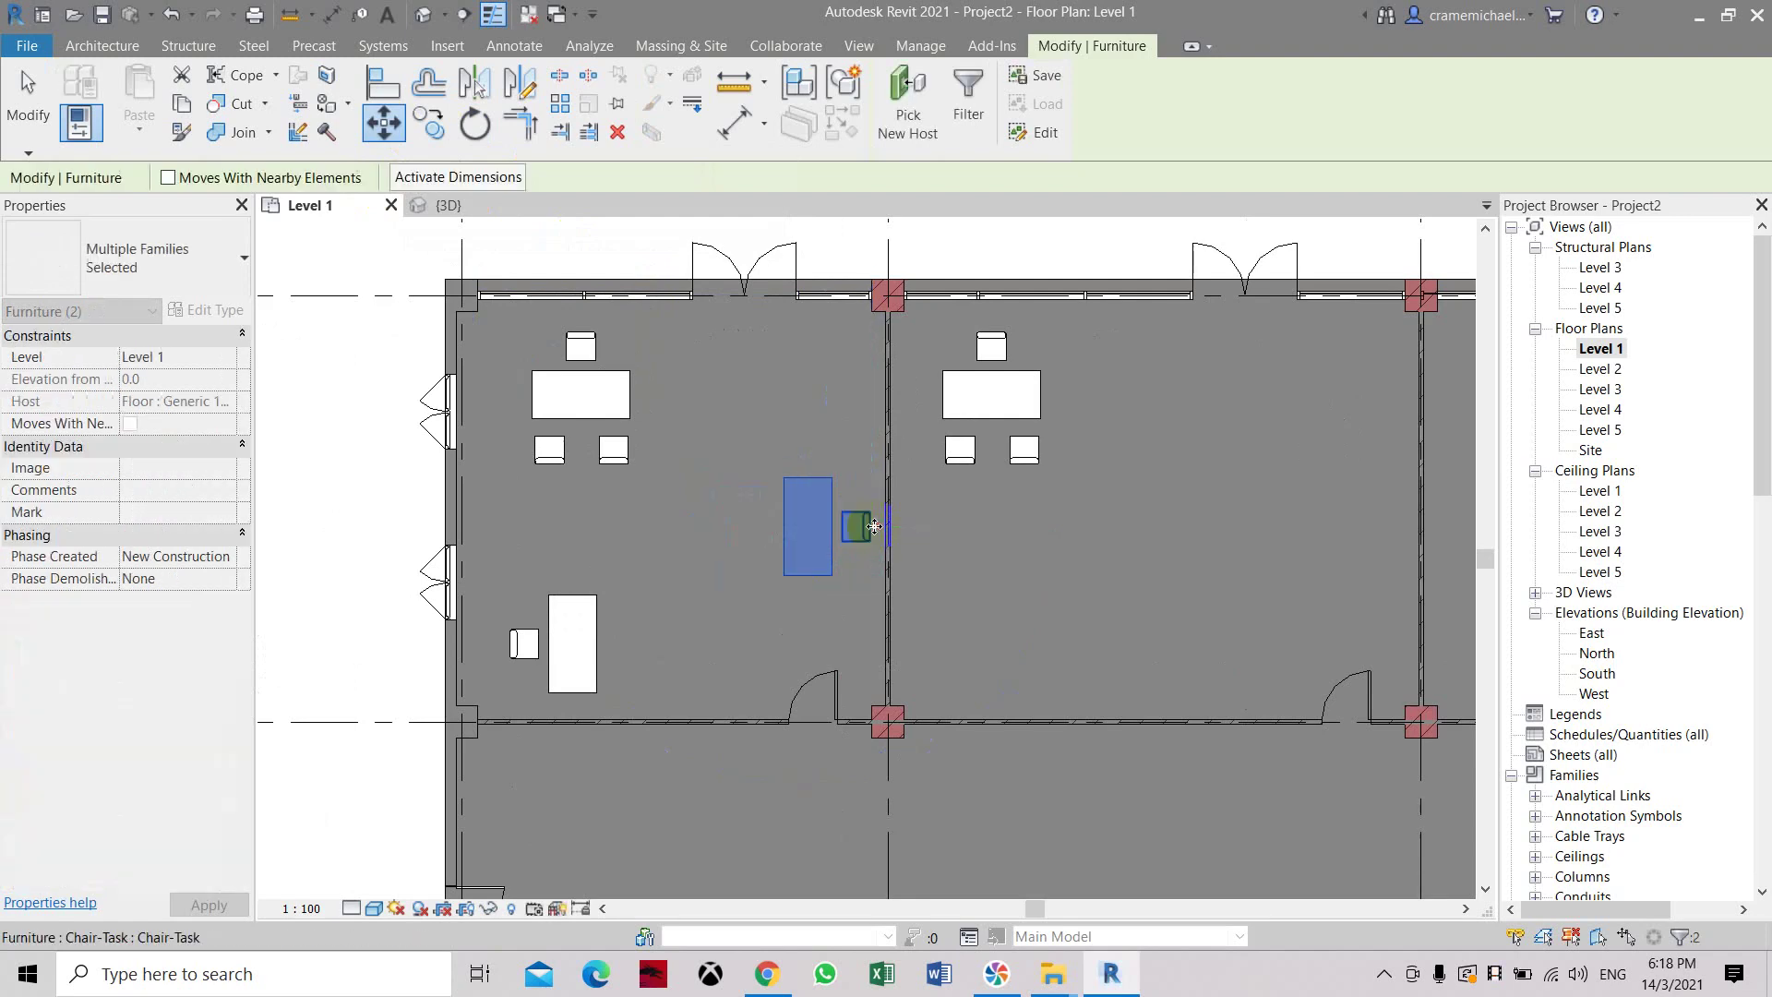
pyautogui.press('Escape')
pyautogui.moveTo(760, 446); pyautogui.dragTo(917, 609)
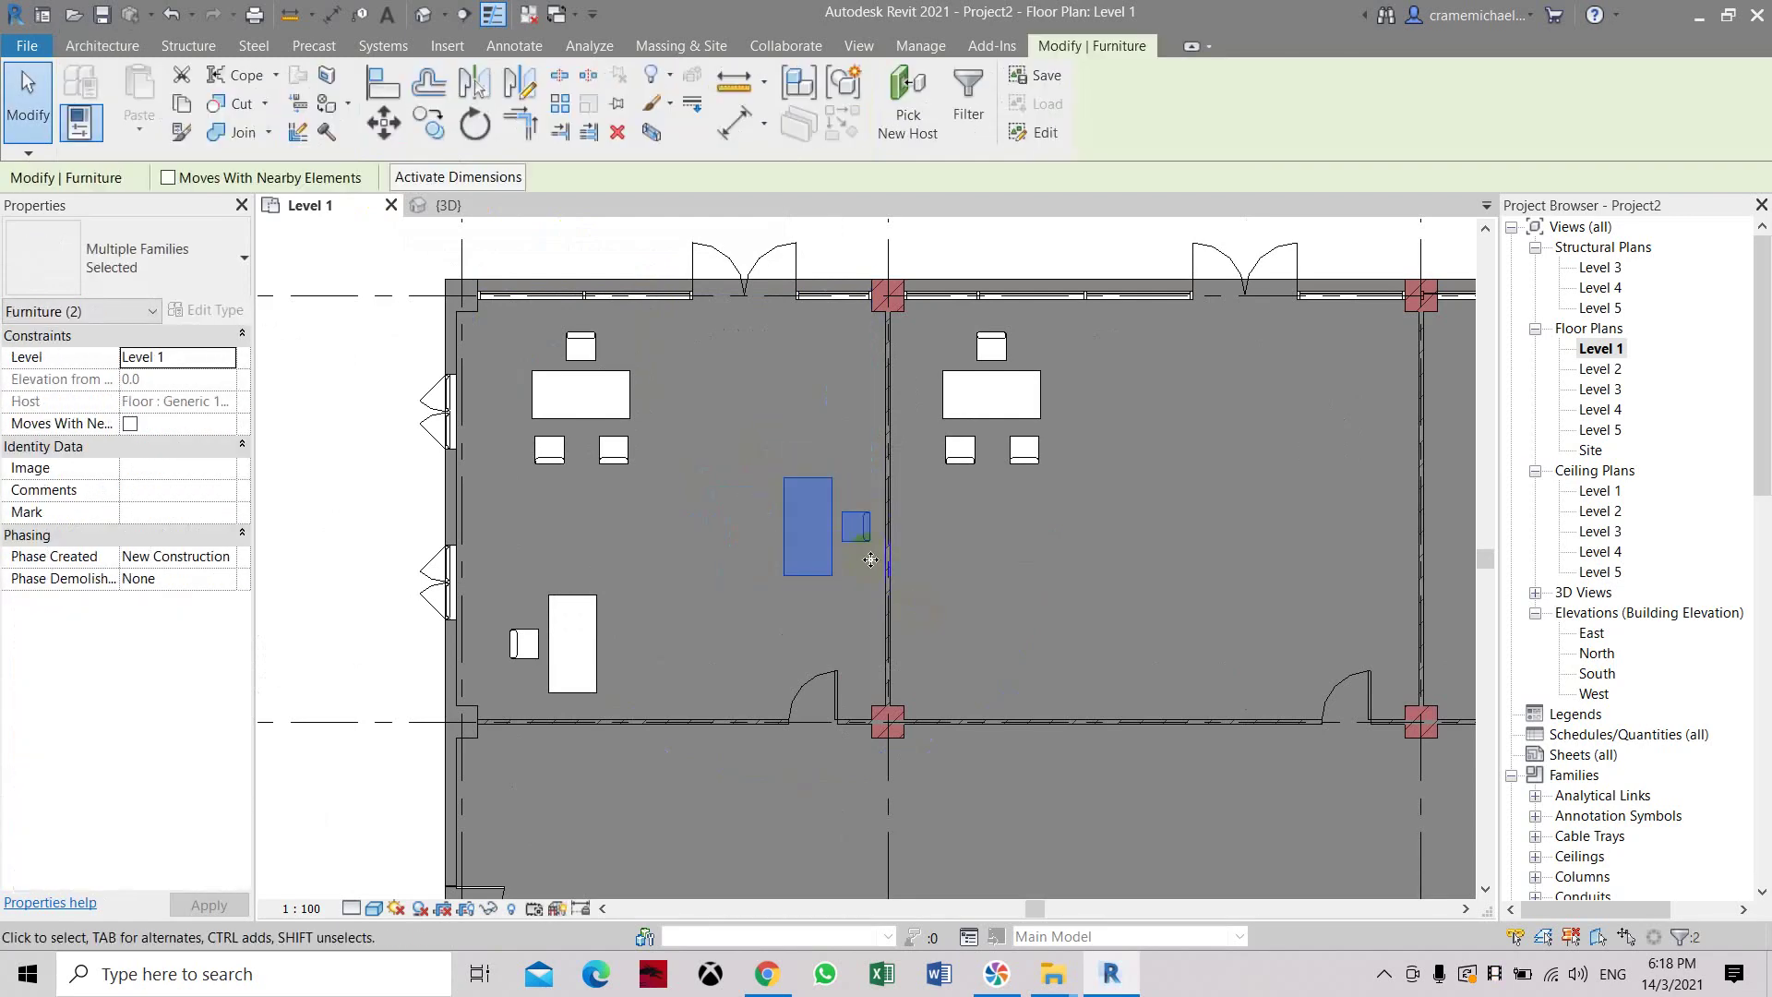
pyautogui.click(384, 123)
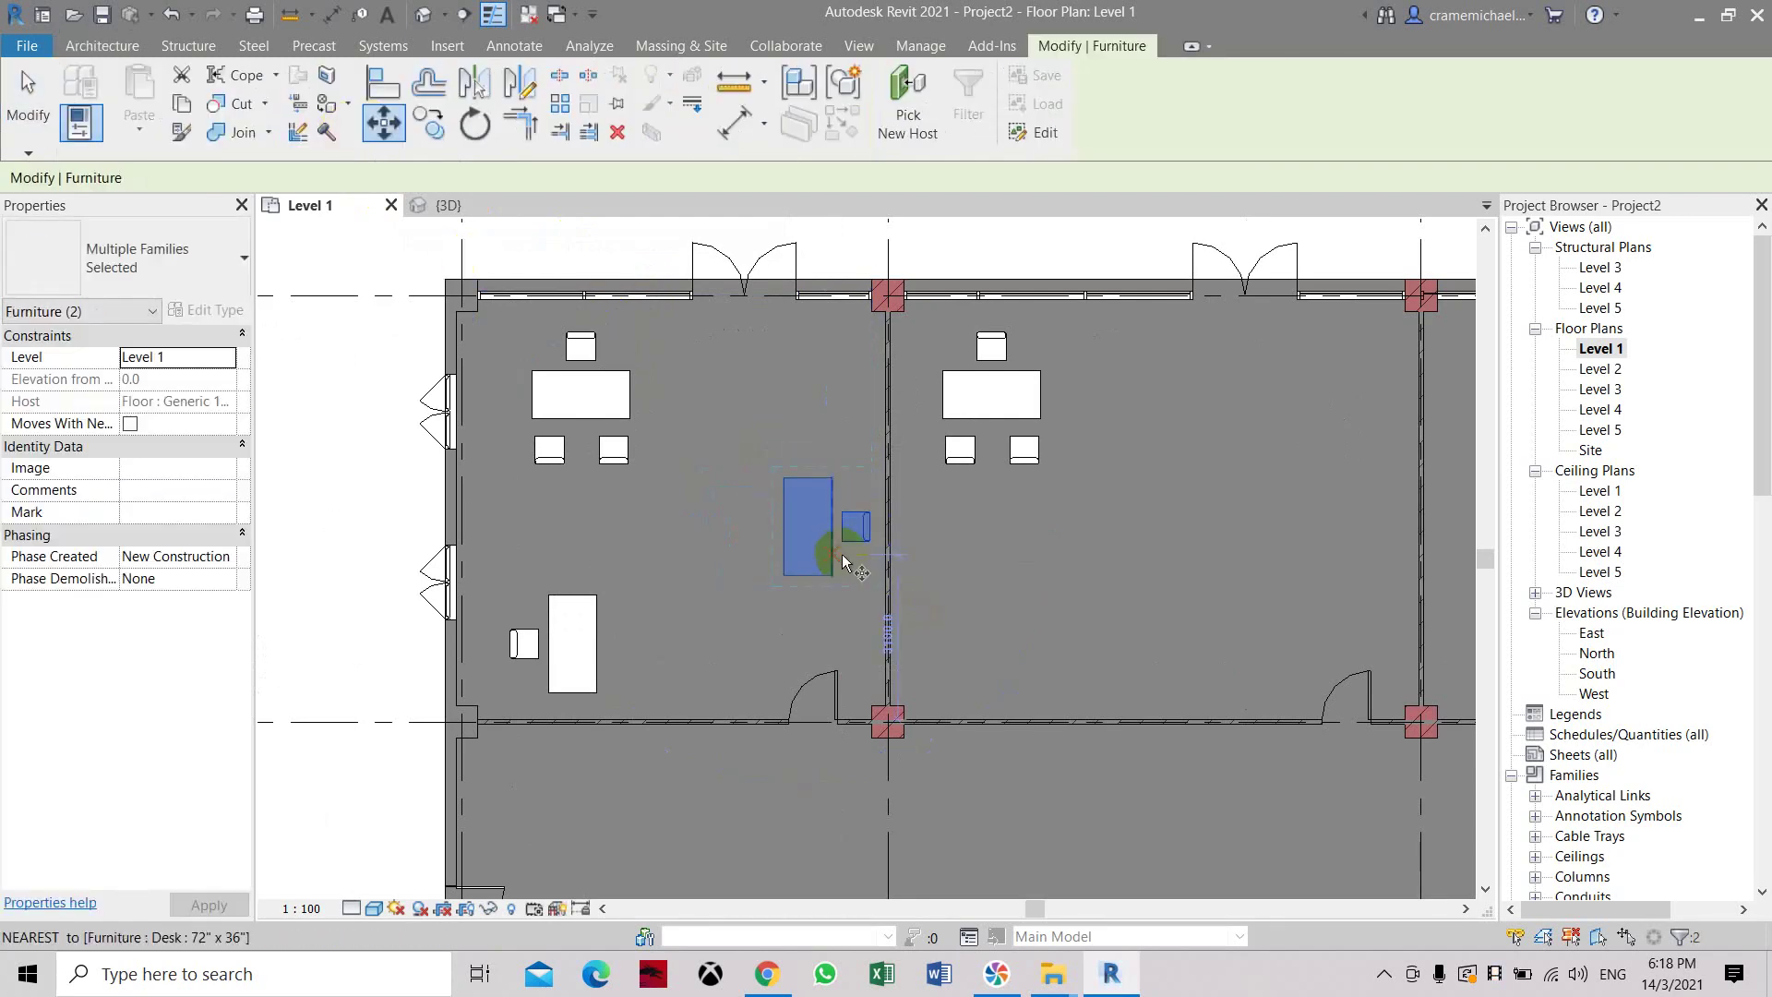
pyautogui.click(937, 533)
pyautogui.click(938, 548)
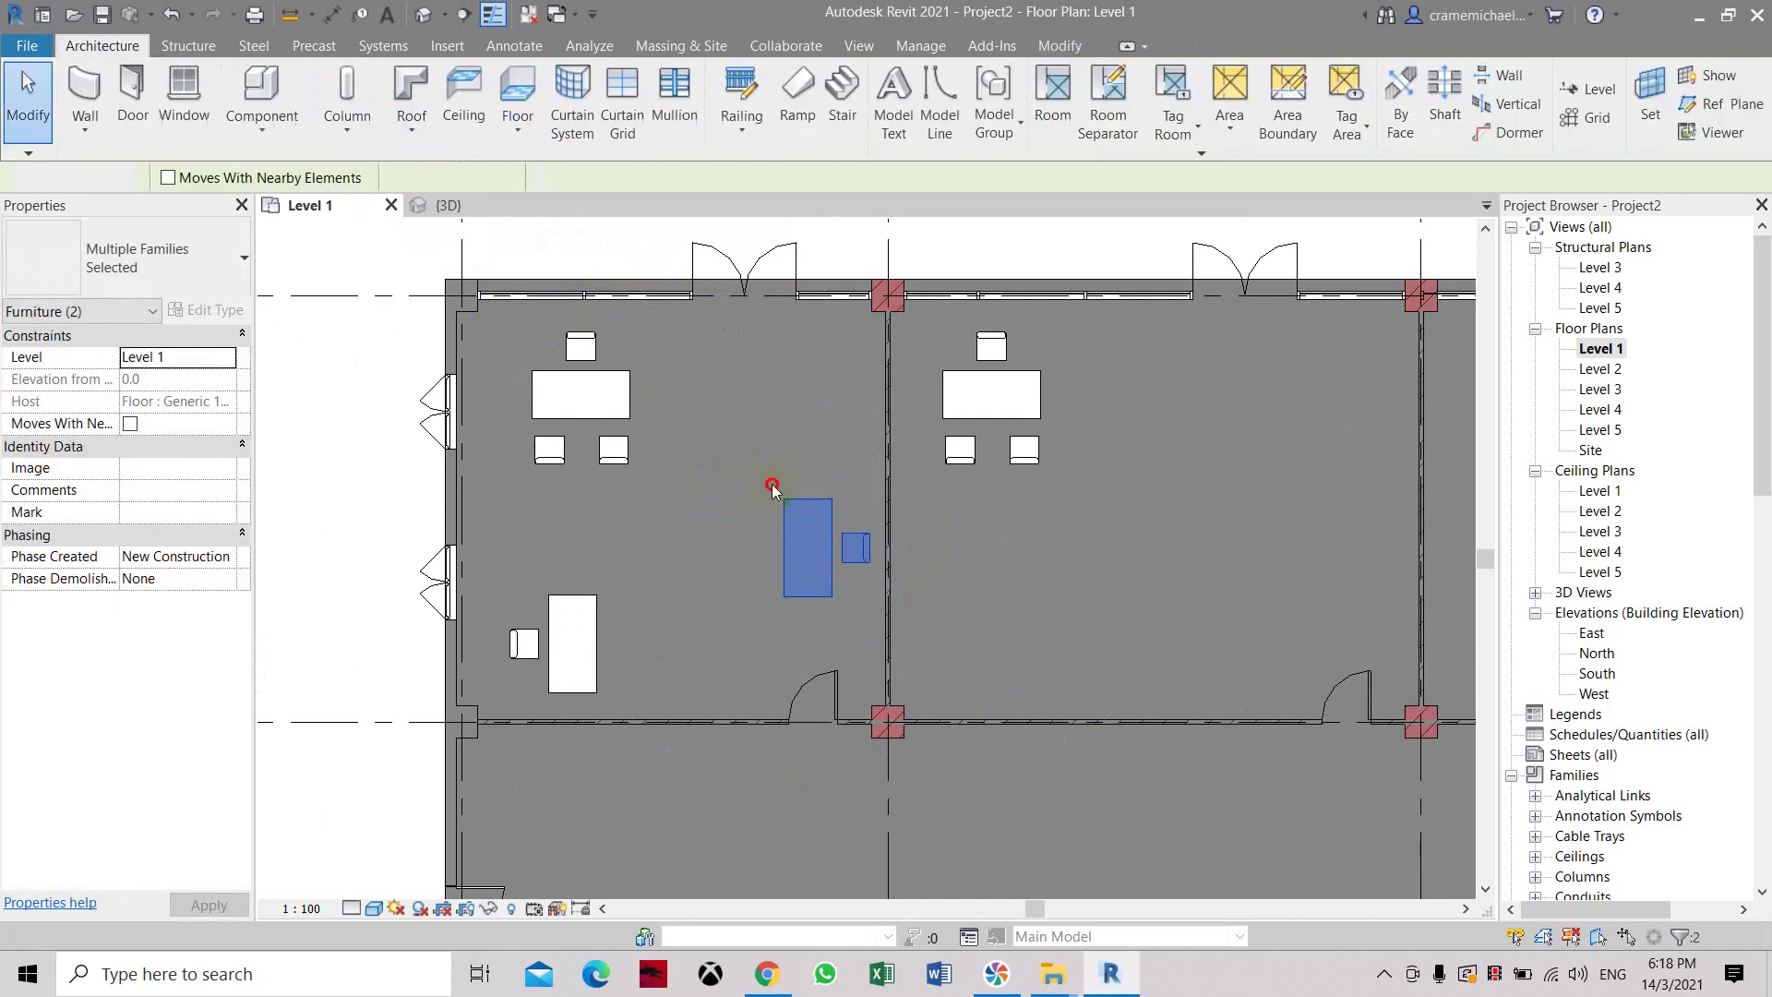
pyautogui.press('Escape')
# Copy that desk and chair 2600 with CO, then select both desks with chairs.
pyautogui.hotkey('ctrl', 'Left')
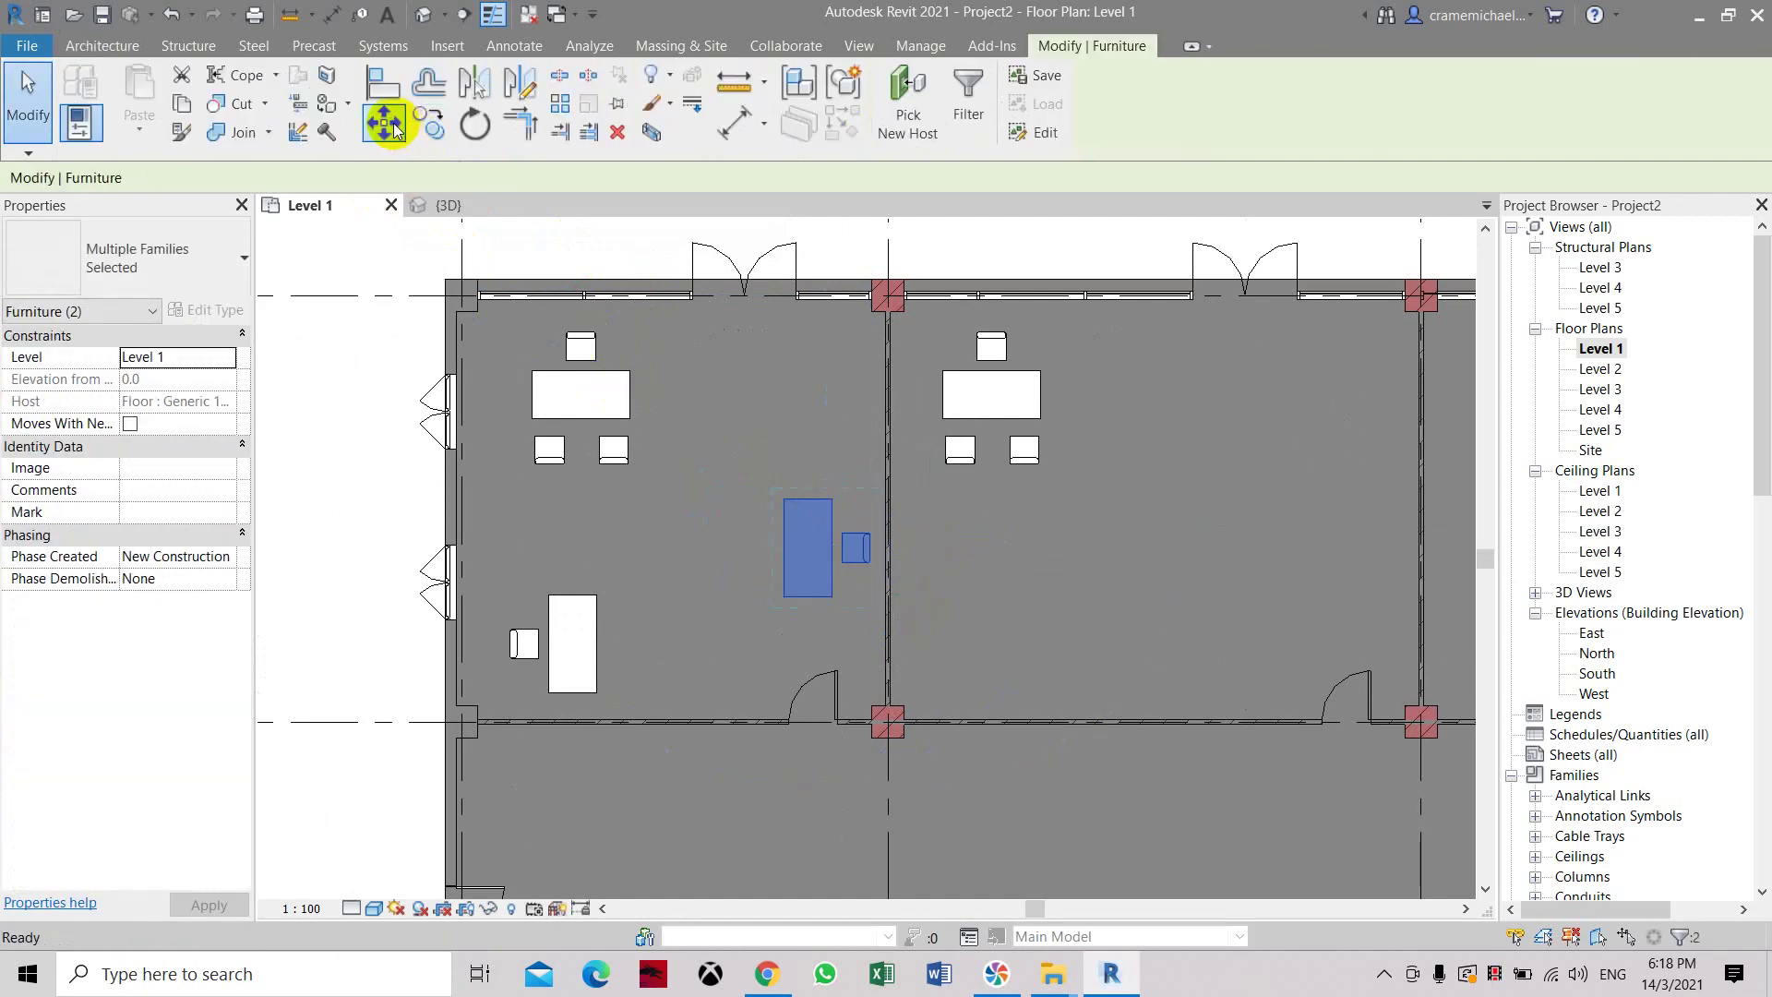
pyautogui.click(384, 123)
pyautogui.press('c')
pyautogui.press('o')
pyautogui.click(783, 548)
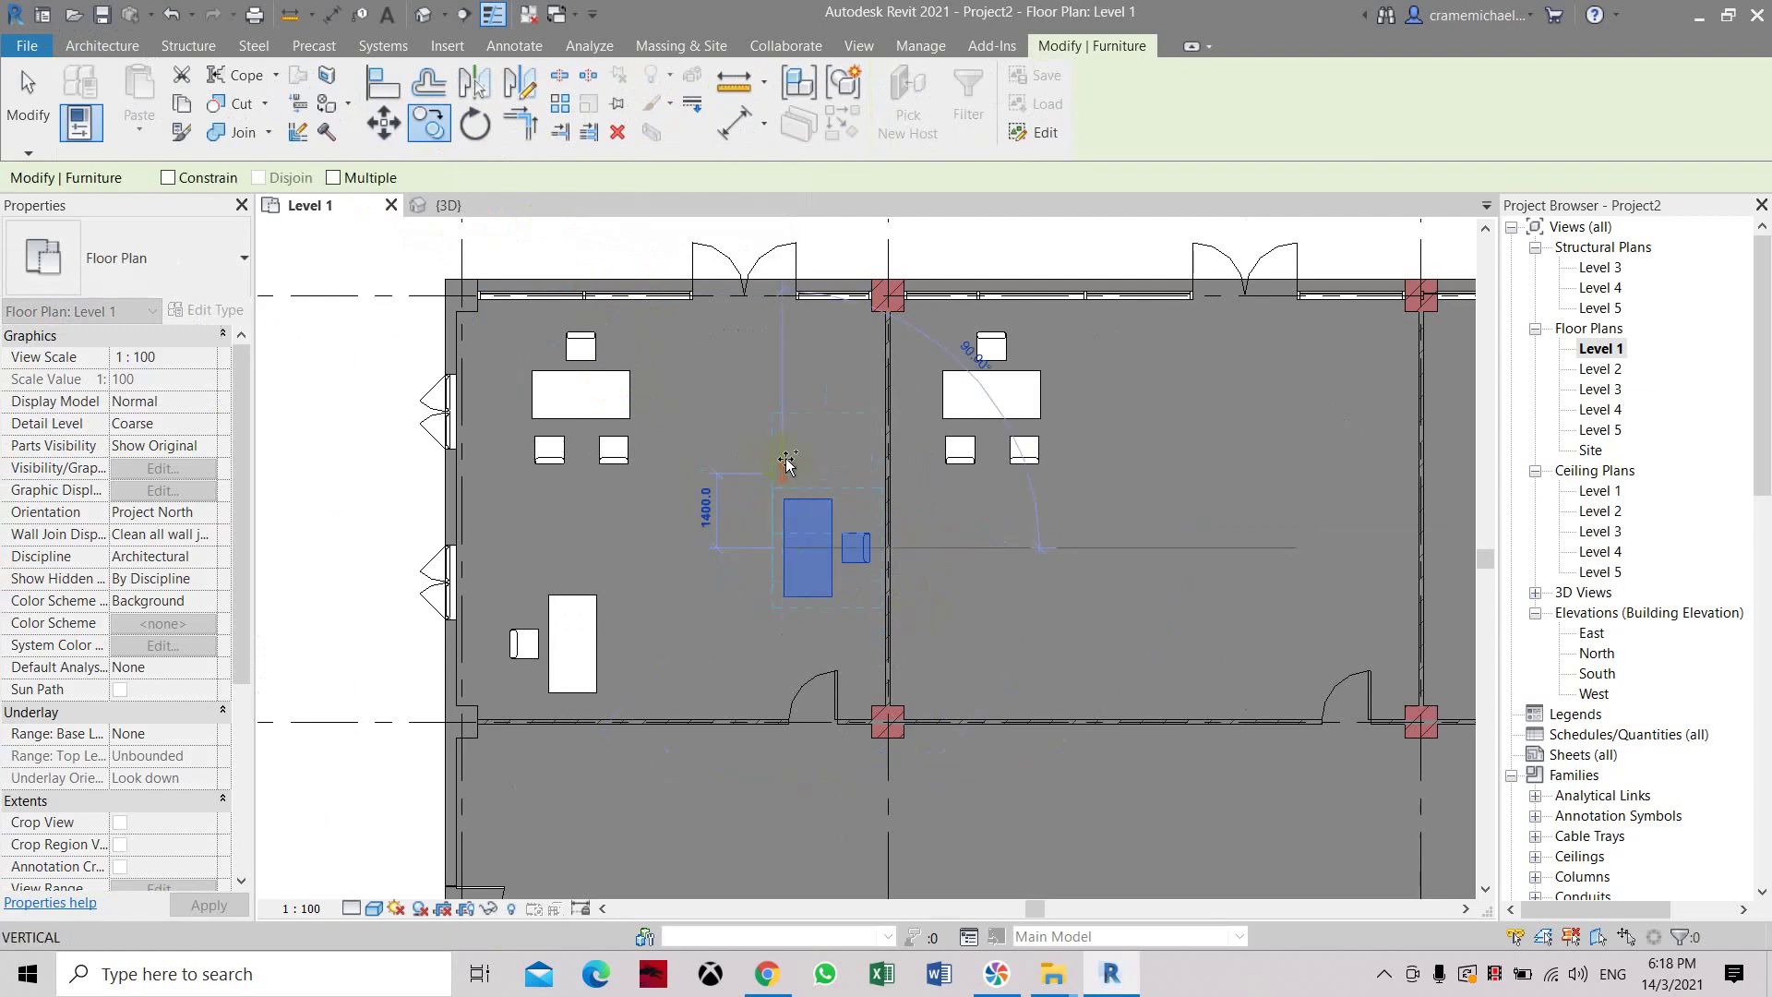
pyautogui.click(786, 410)
pyautogui.press('Escape')
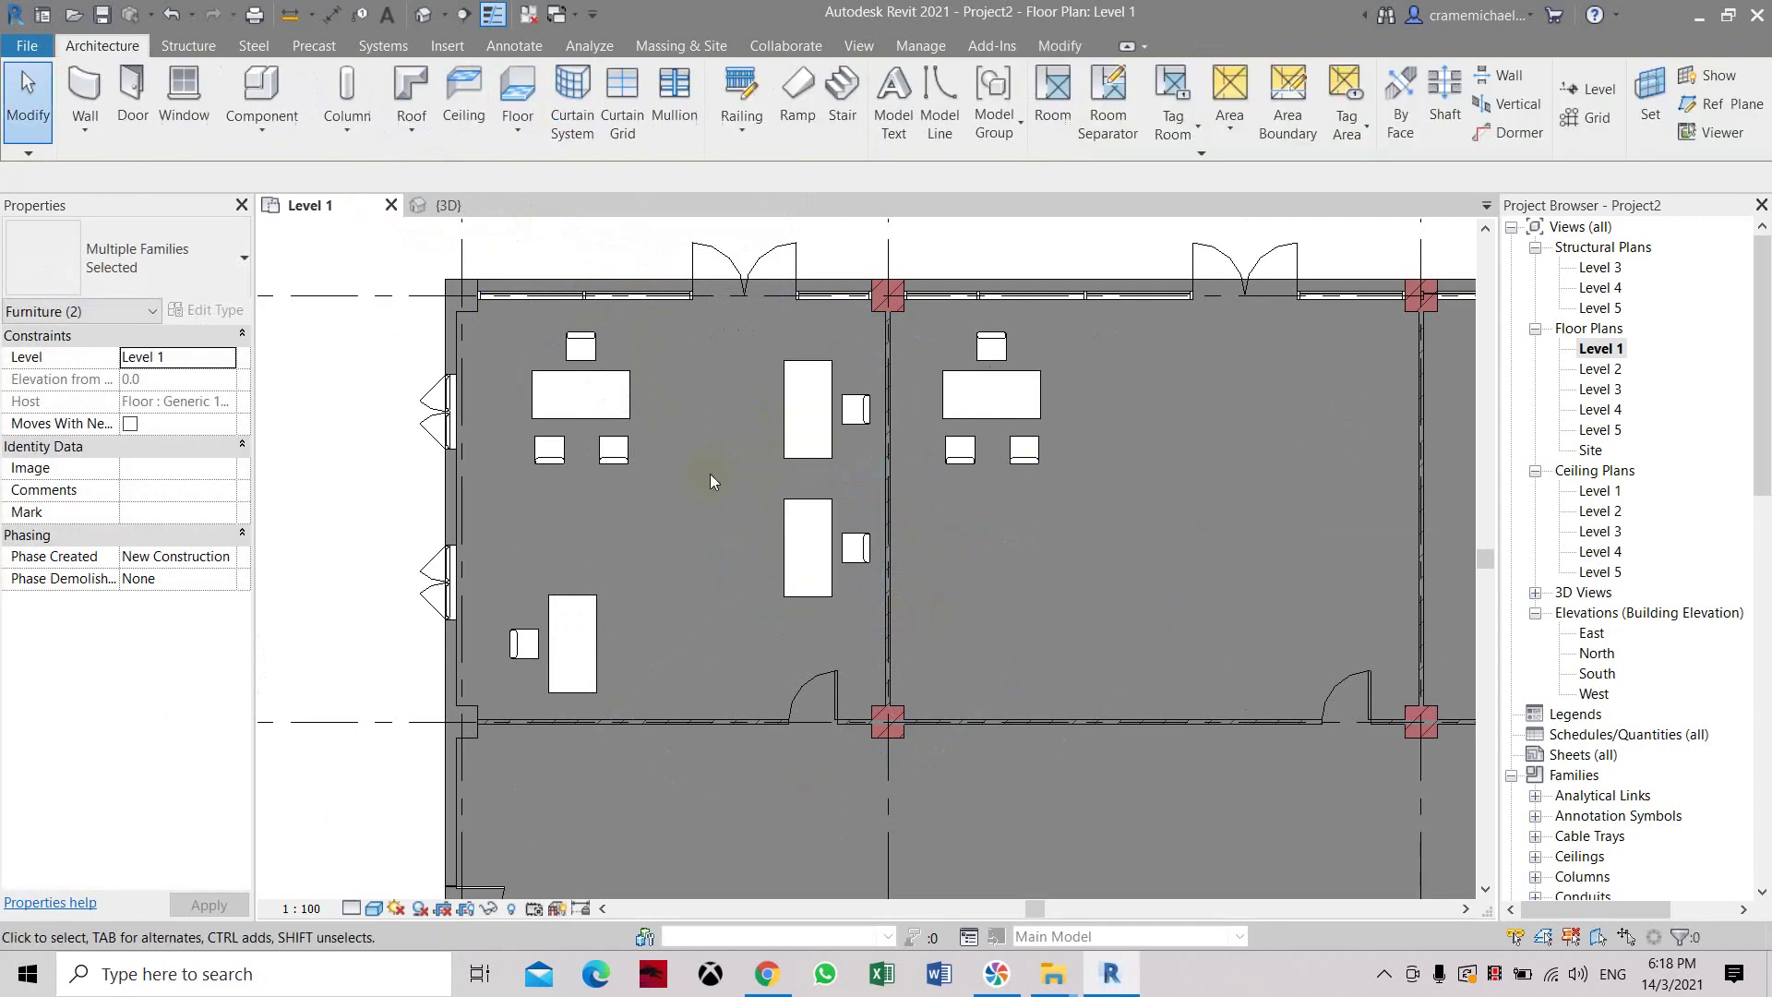
pyautogui.scroll(-3, 649, 388)
pyautogui.moveTo(653, 356); pyautogui.dragTo(771, 572)
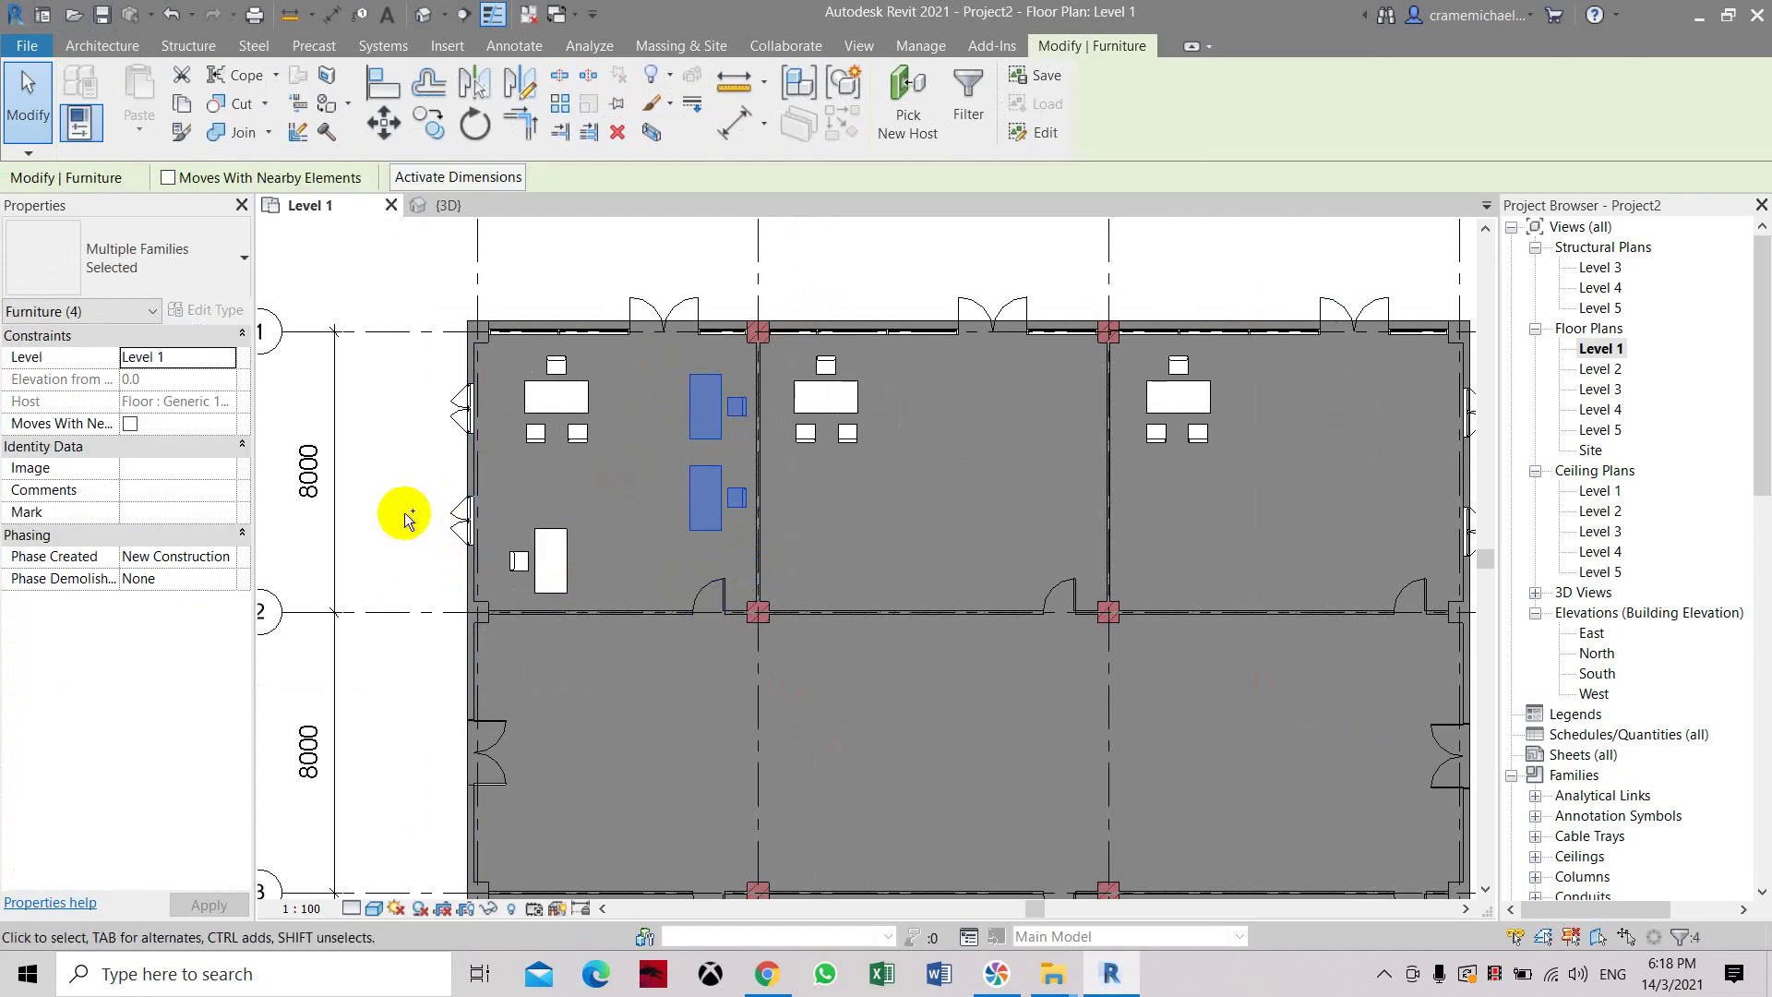
# Copy the selected desks, chairs and table into the middle top room.
pyautogui.moveTo(404, 517); pyautogui.dragTo(621, 604)
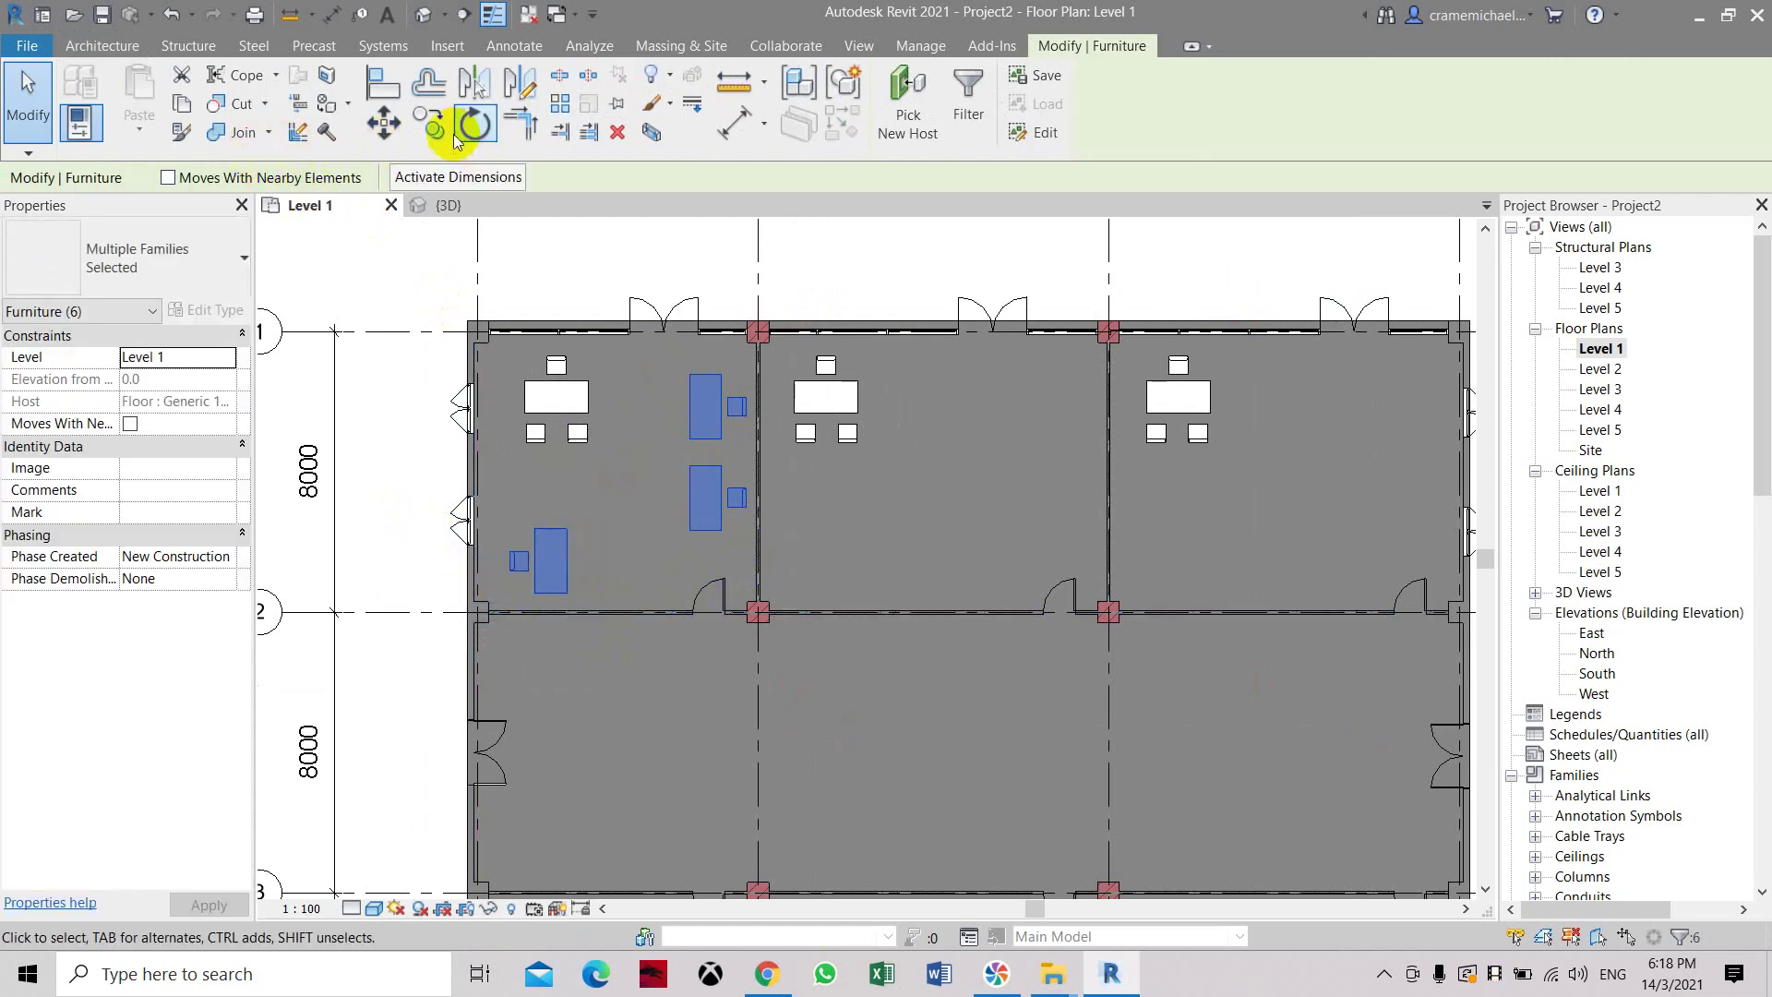
pyautogui.click(428, 122)
pyautogui.scroll(2, 550, 557)
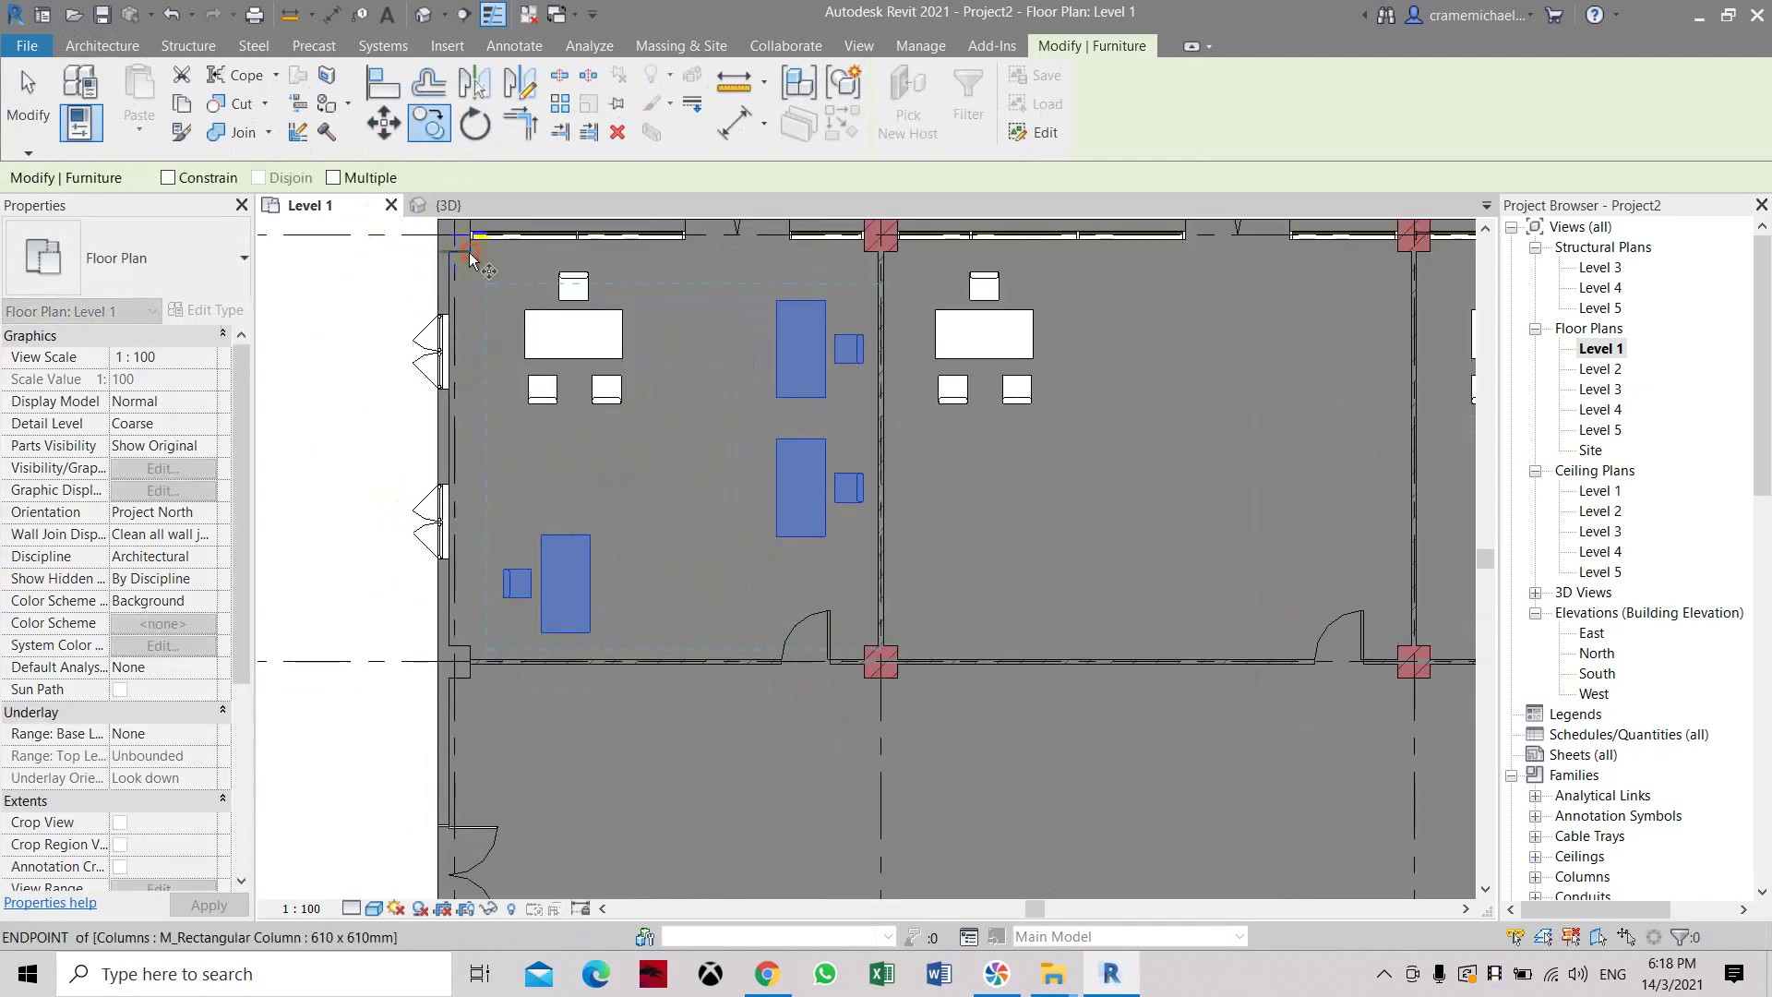
pyautogui.click(469, 252)
pyautogui.click(909, 257)
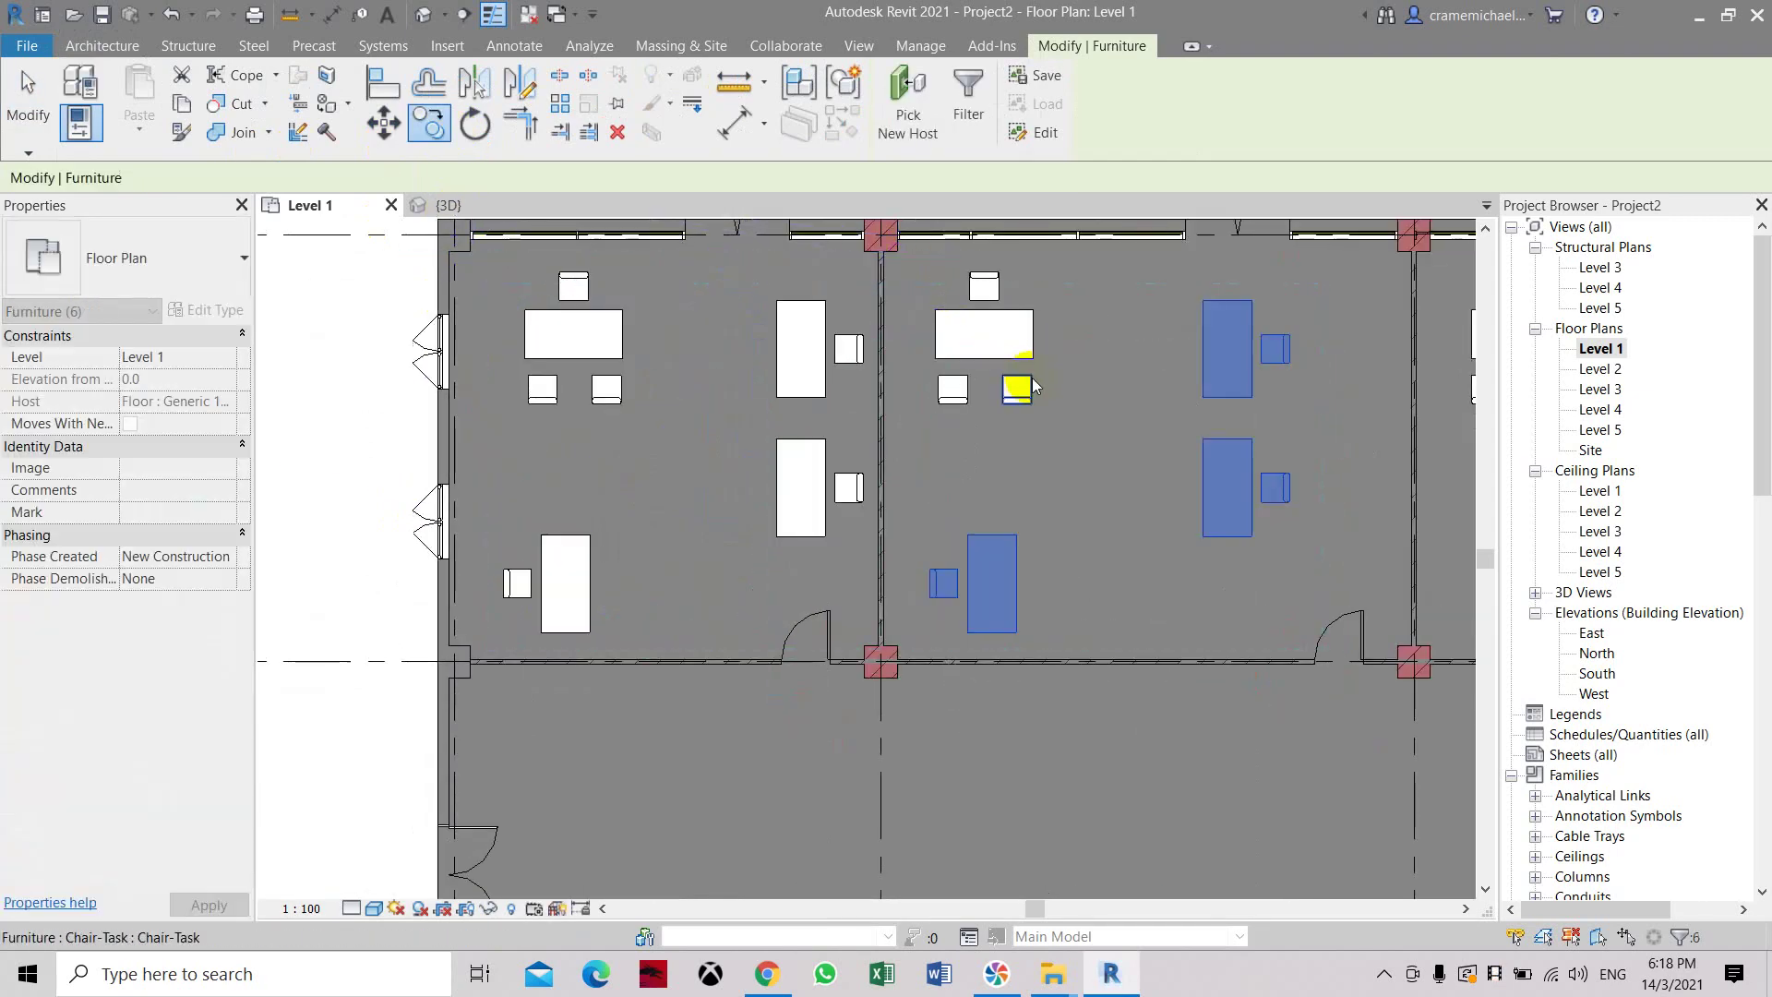
# Copy the same furniture into the right top room from its top-left corner.
pyautogui.moveTo(1021, 384); pyautogui.dragTo(670, 452, button='middle')
pyautogui.click(428, 123)
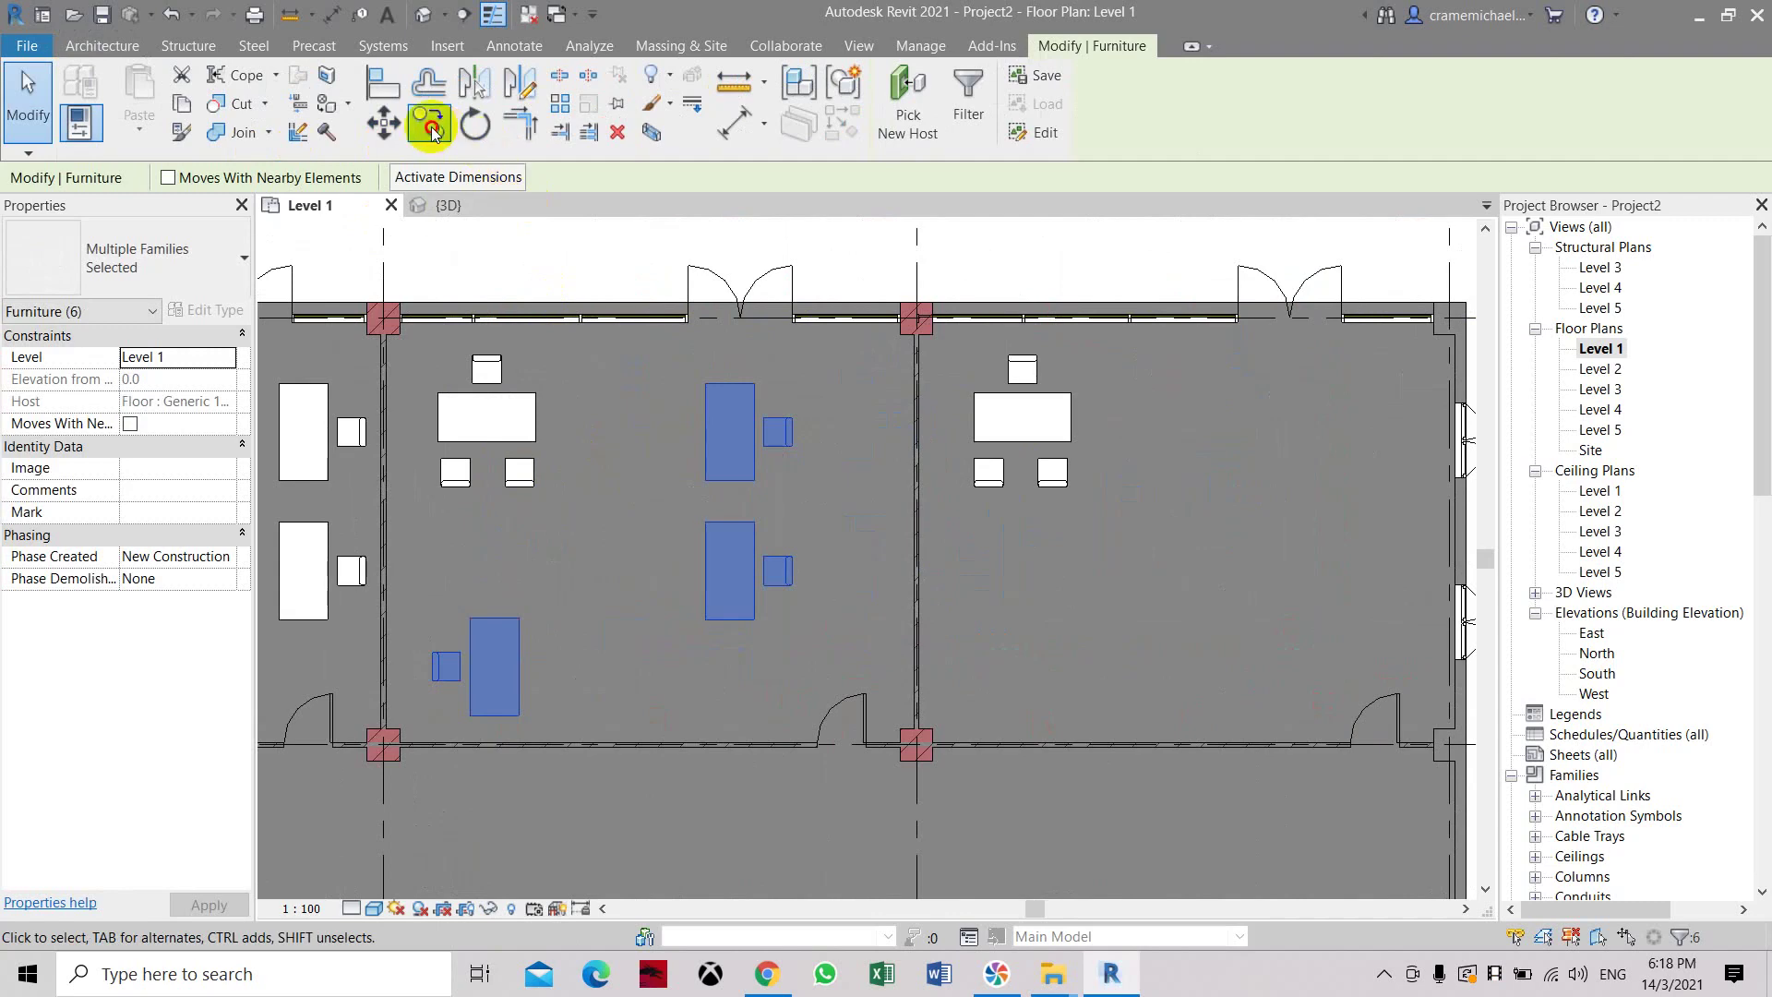
pyautogui.click(406, 336)
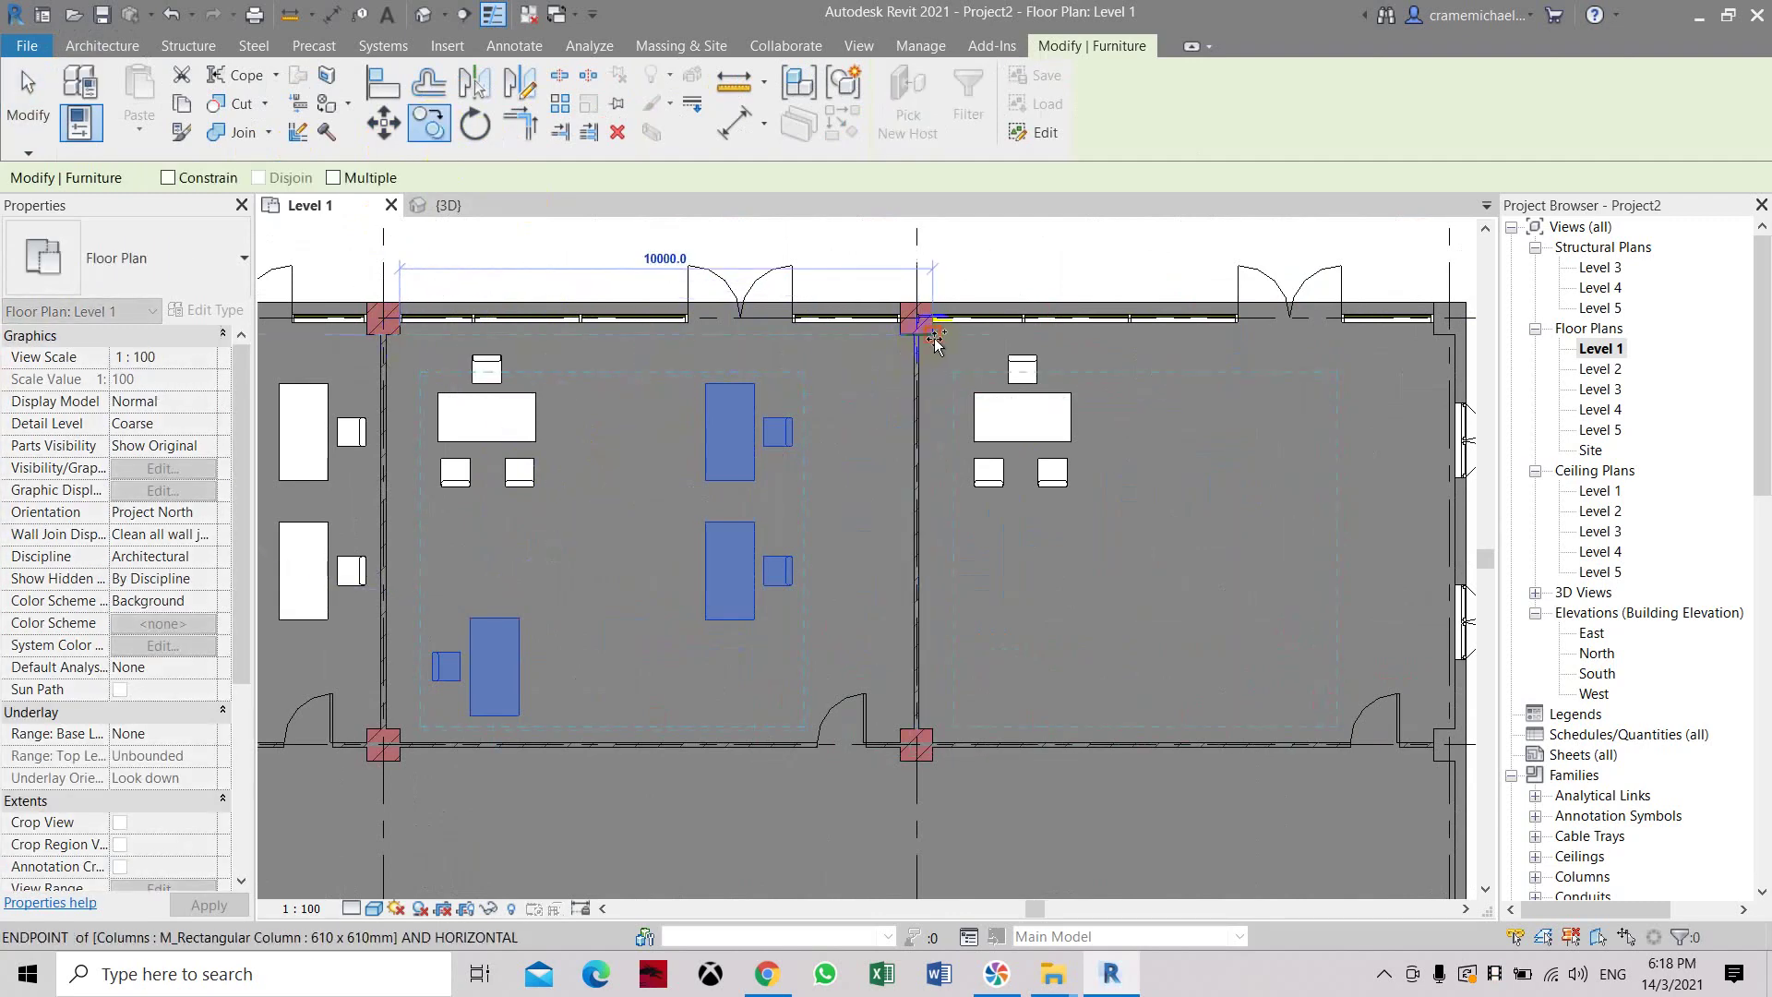
pyautogui.click(933, 338)
pyautogui.scroll(-4, 870, 334)
pyautogui.press('Escape')
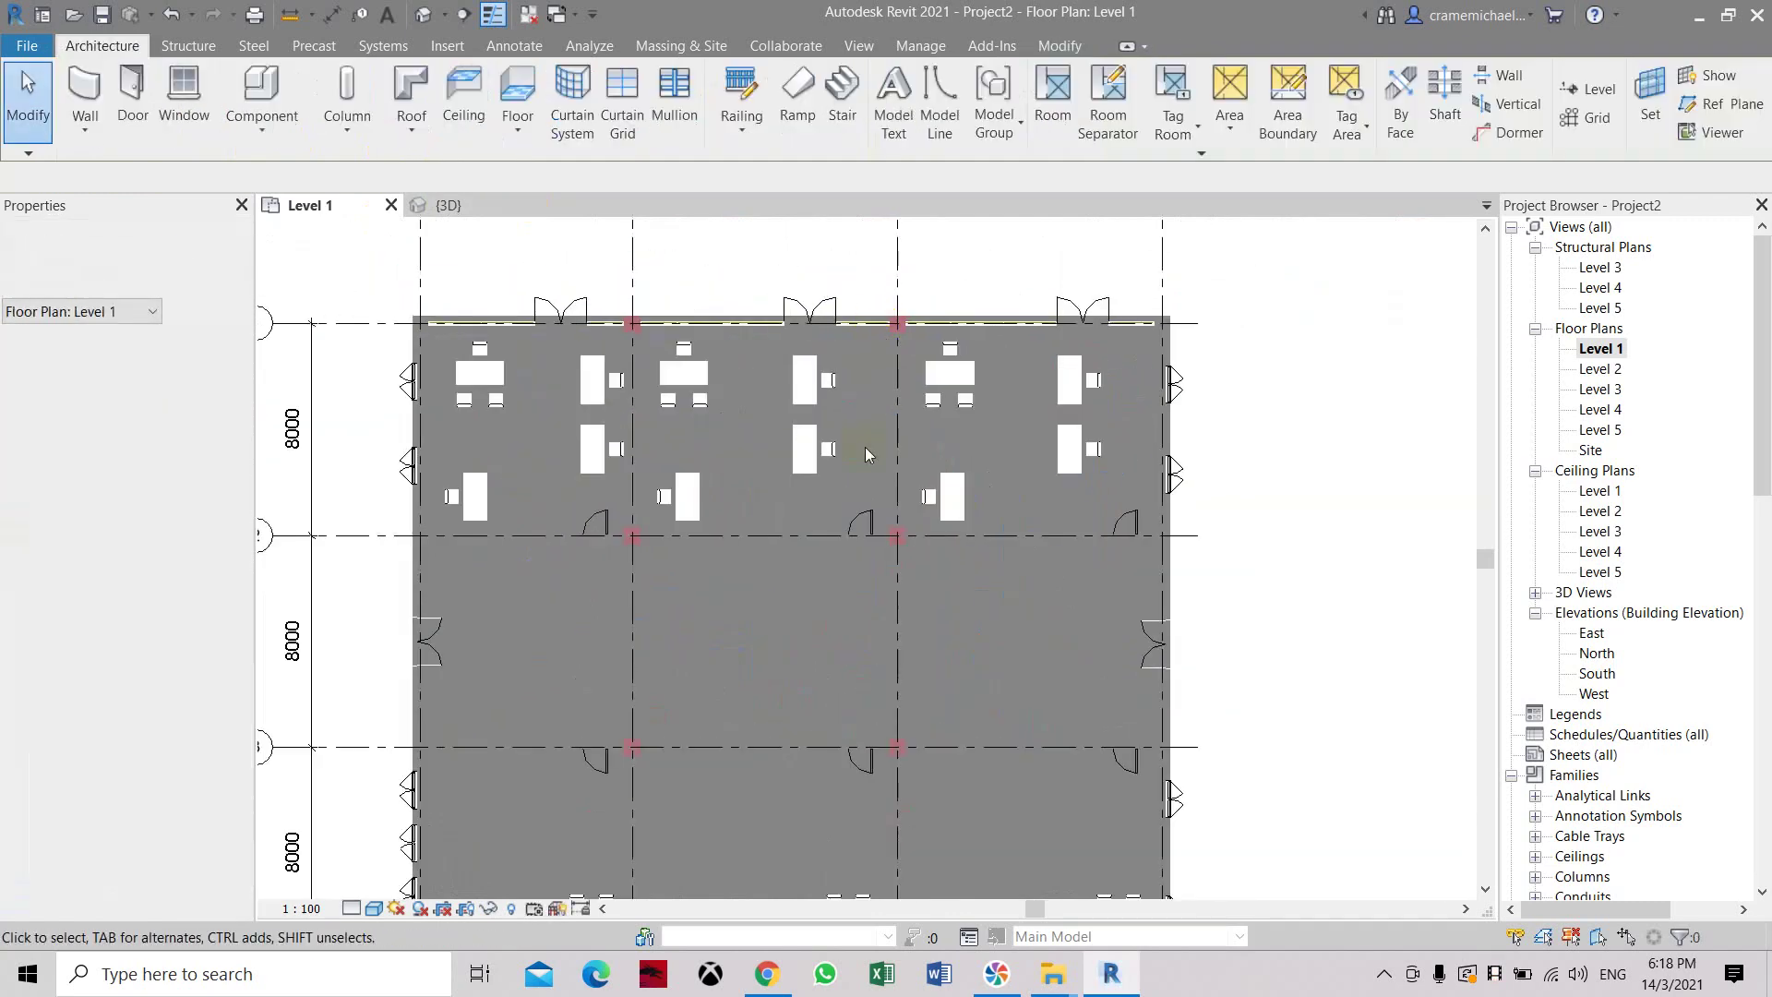
pyautogui.moveTo(865, 447); pyautogui.dragTo(790, 547, button='middle')
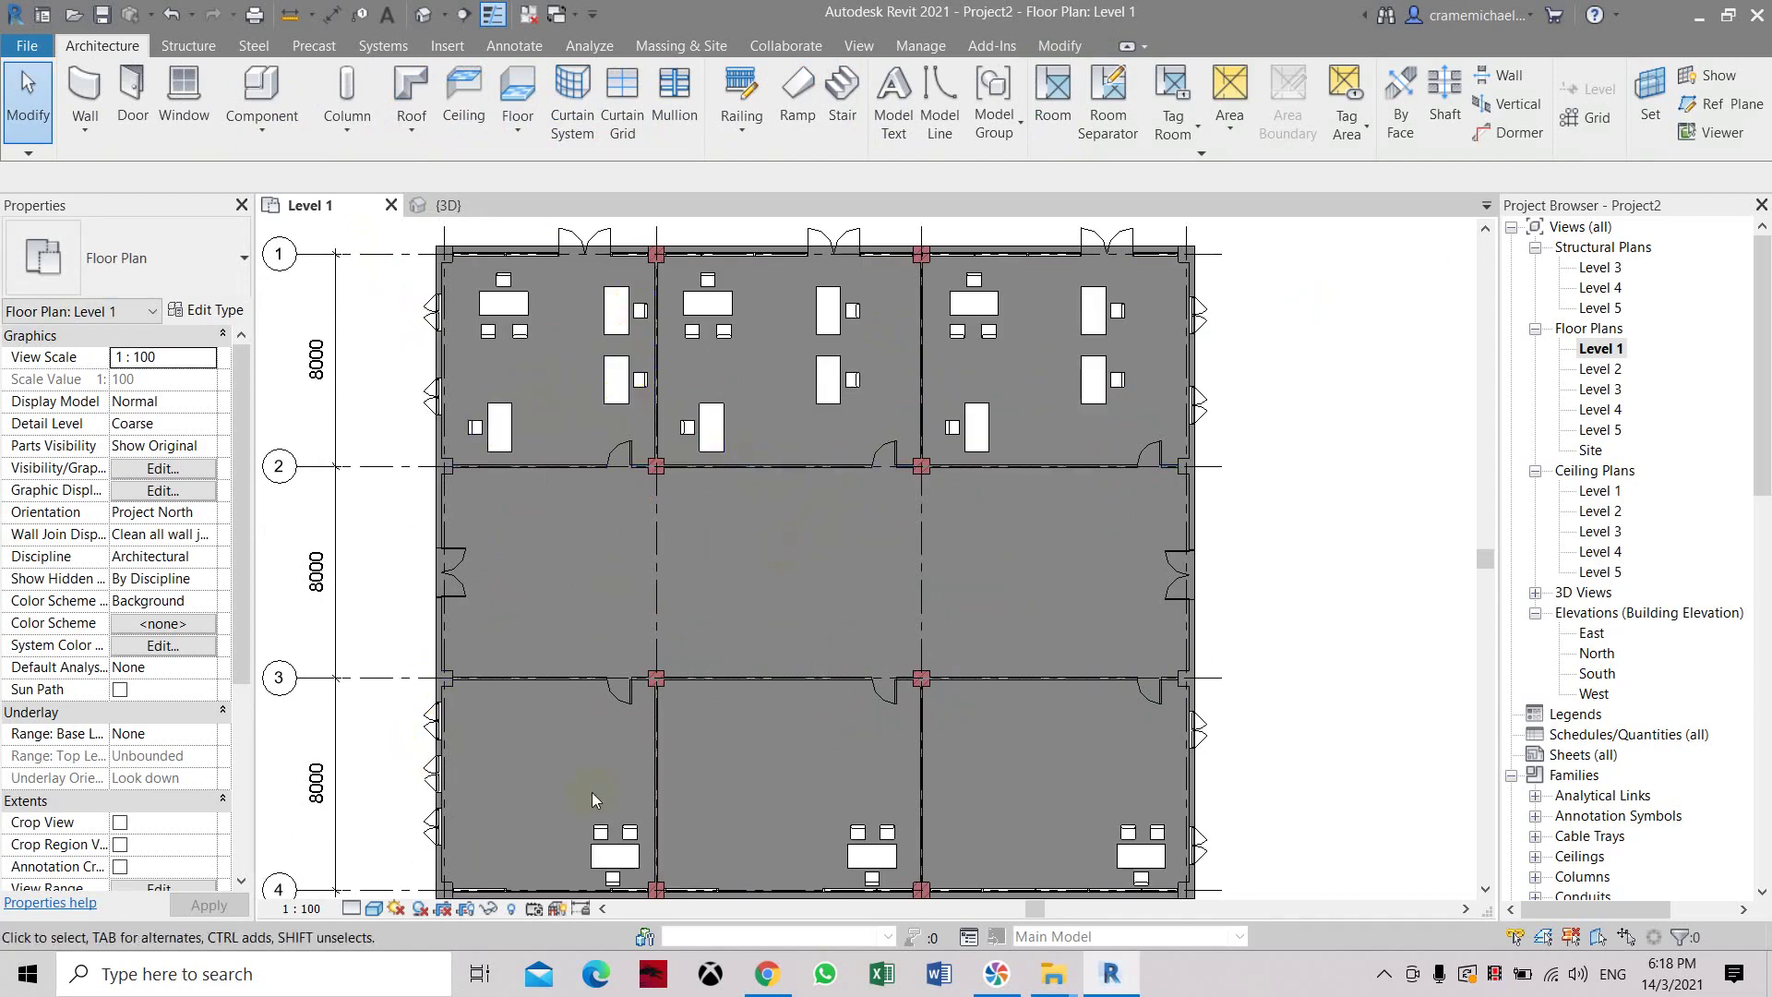
pyautogui.moveTo(457, 385); pyautogui.dragTo(549, 487)
pyautogui.moveTo(590, 277); pyautogui.dragTo(767, 513)
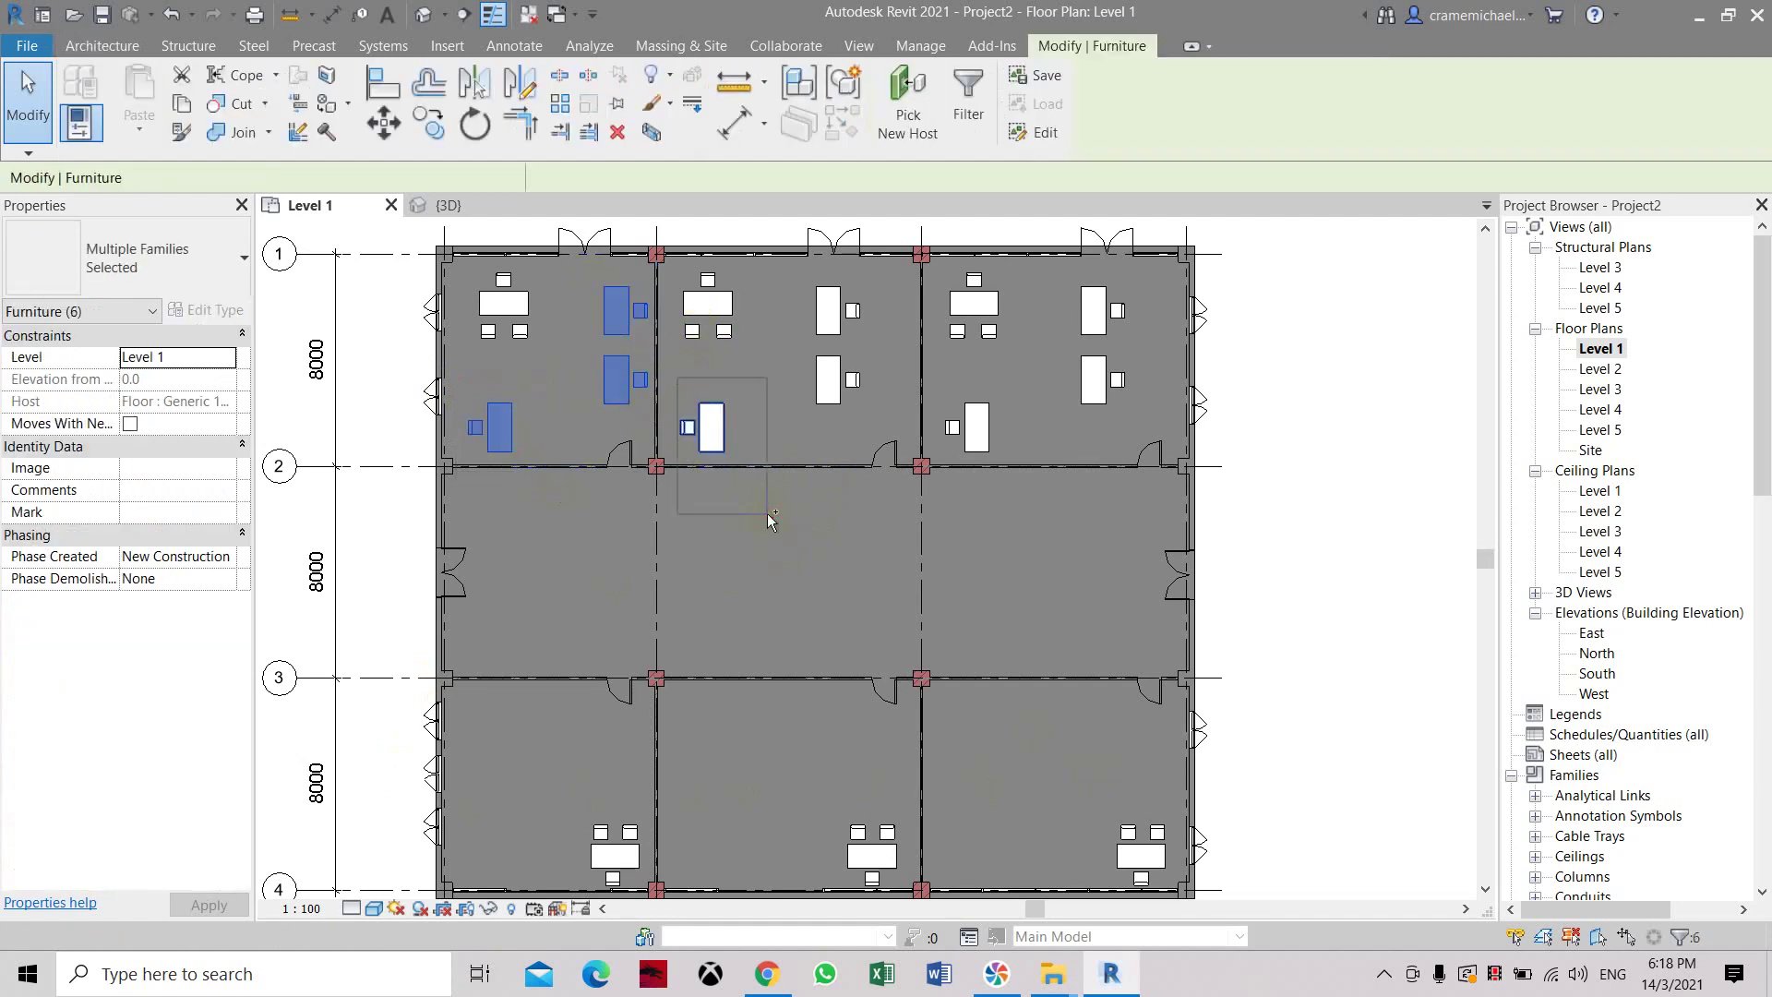
pyautogui.keyDown('ctrl'); pyautogui.moveTo(808, 278); pyautogui.dragTo(1007, 467); pyautogui.keyUp('ctrl')
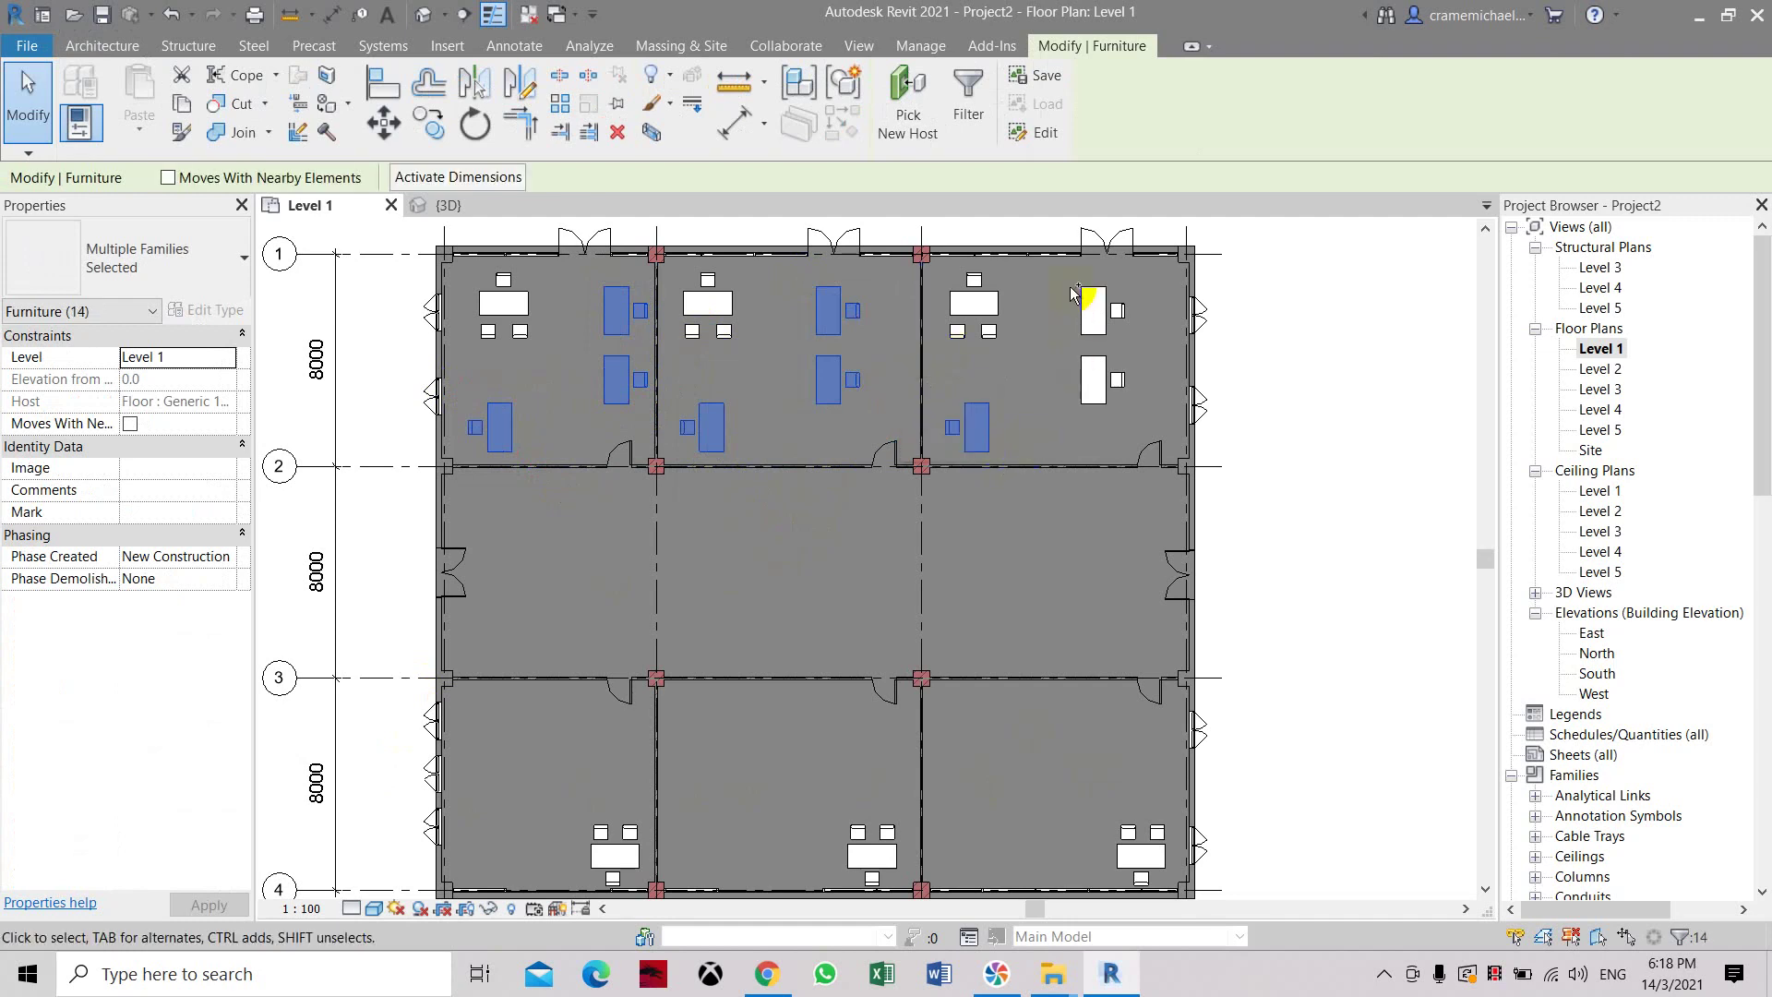
pyautogui.moveTo(1067, 285); pyautogui.dragTo(1154, 435)
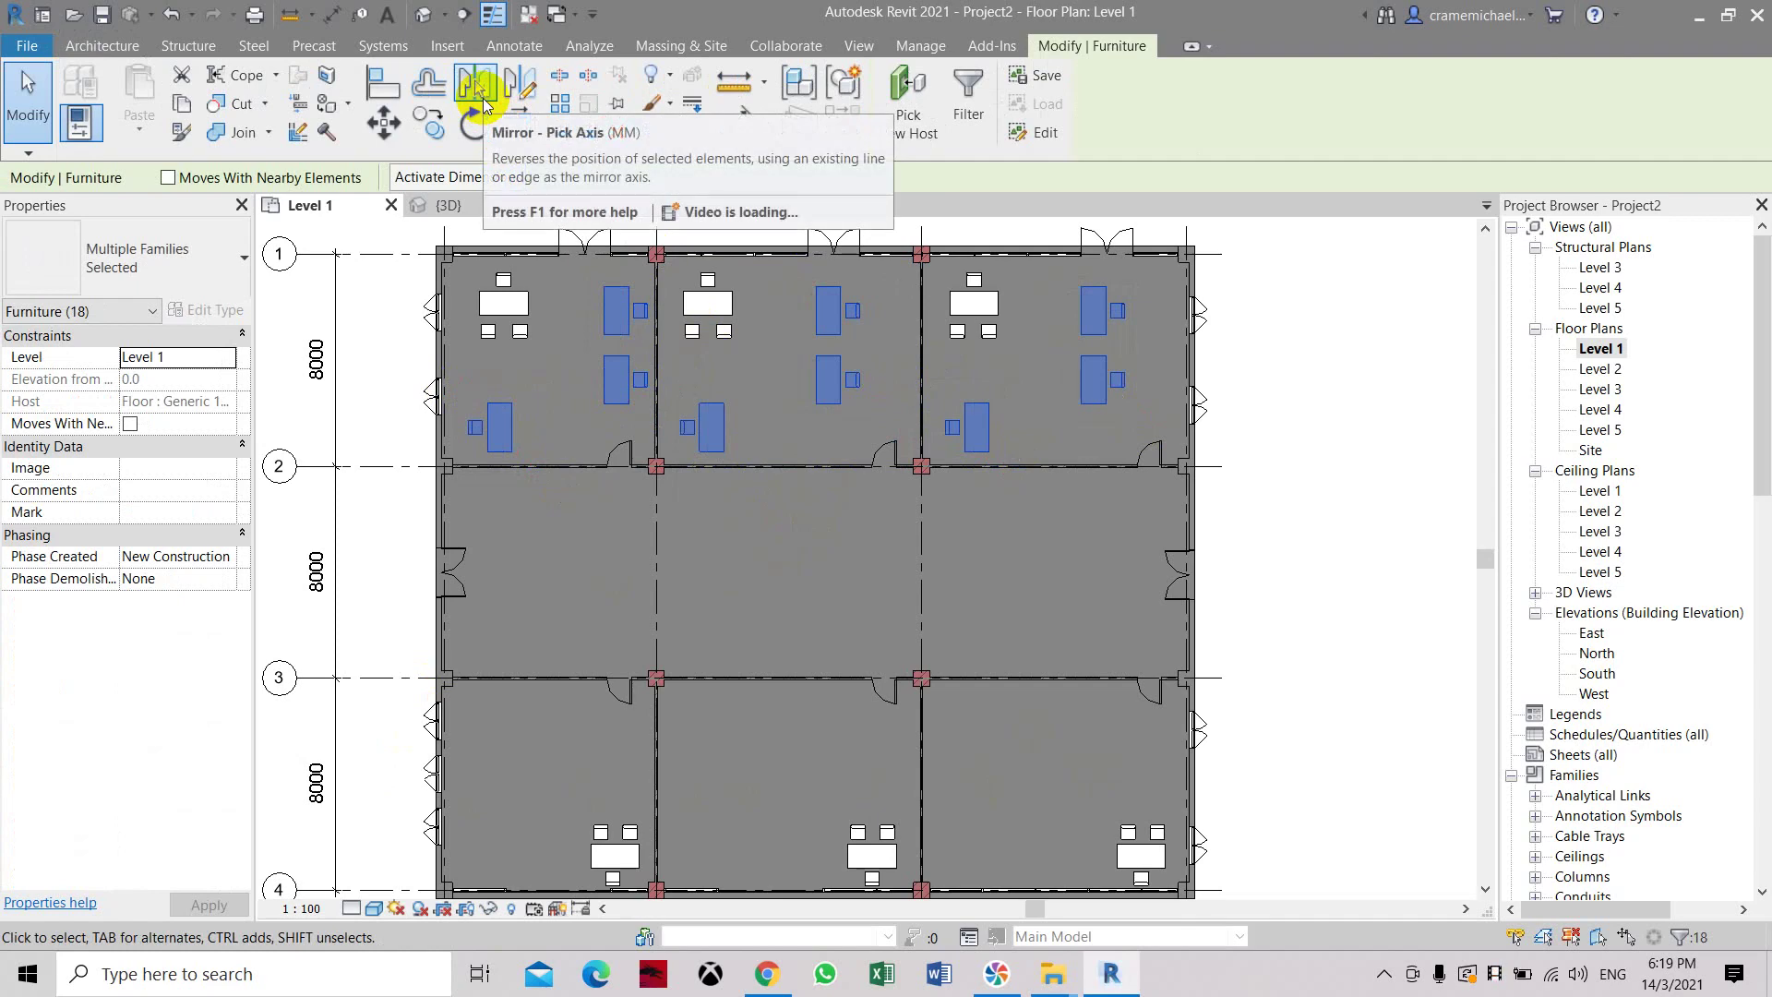
pyautogui.click(480, 97)
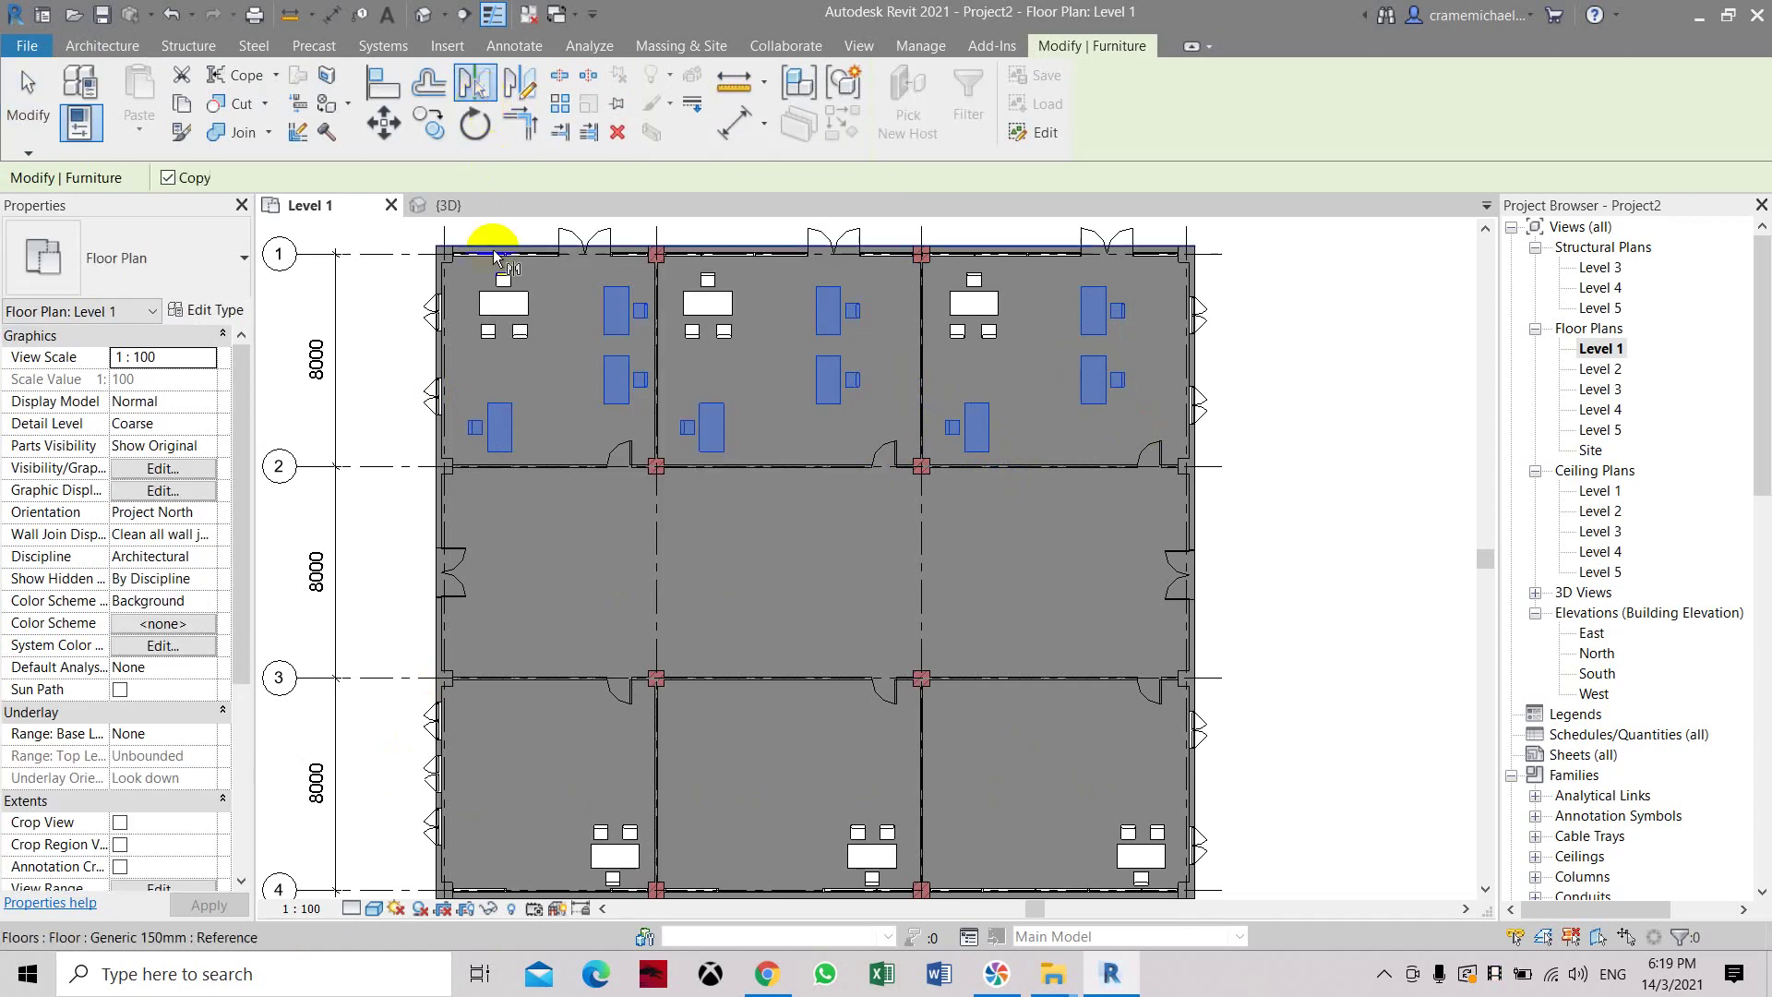
pyautogui.moveTo(688, 583); pyautogui.dragTo(666, 473, button='middle')
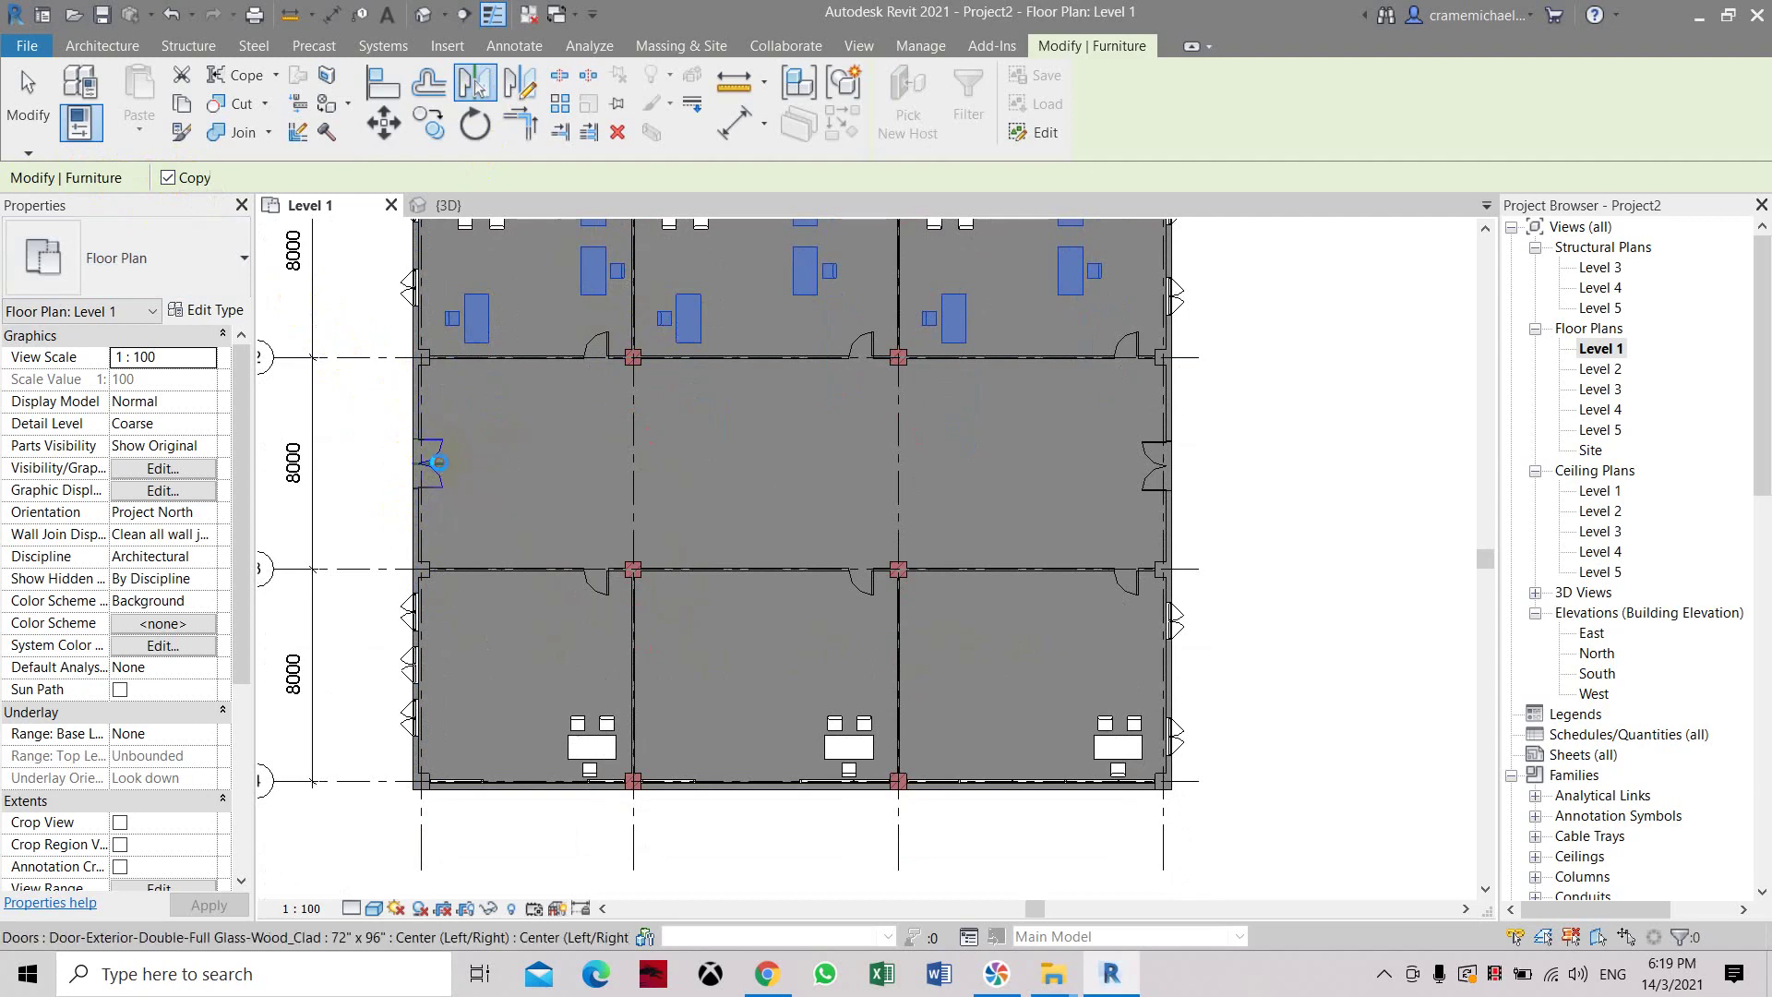
pyautogui.click(439, 466)
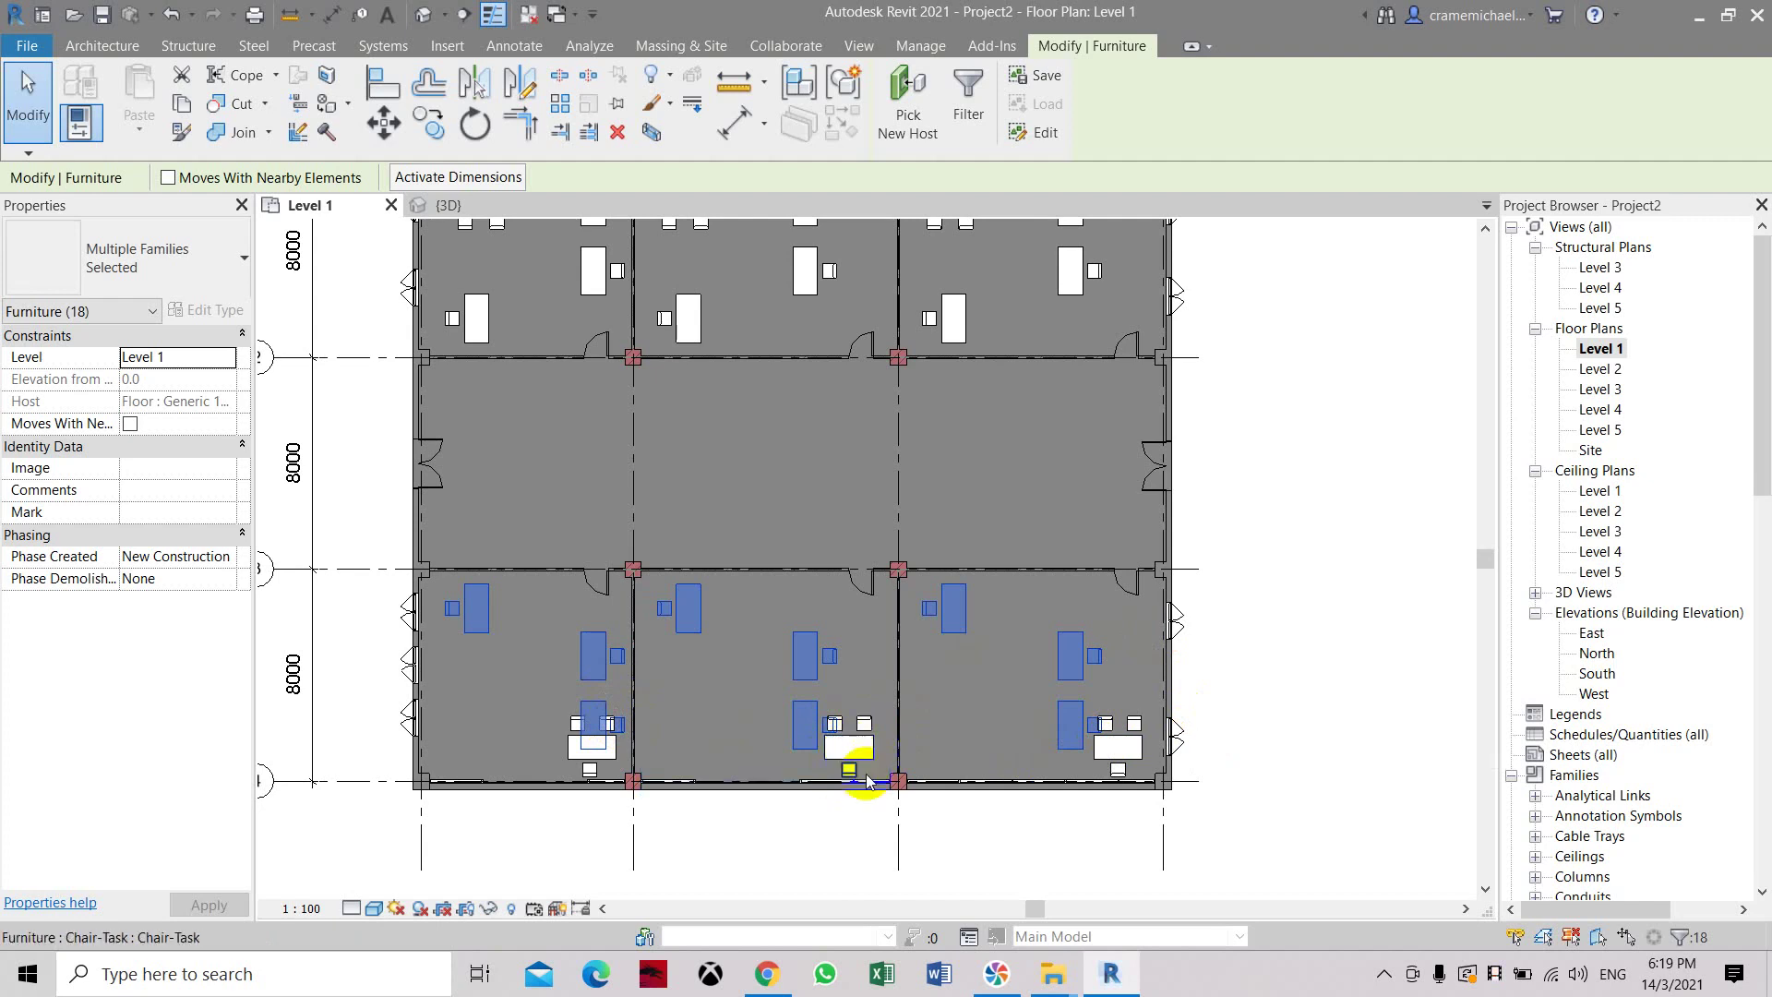
pyautogui.scroll(3, 830, 812)
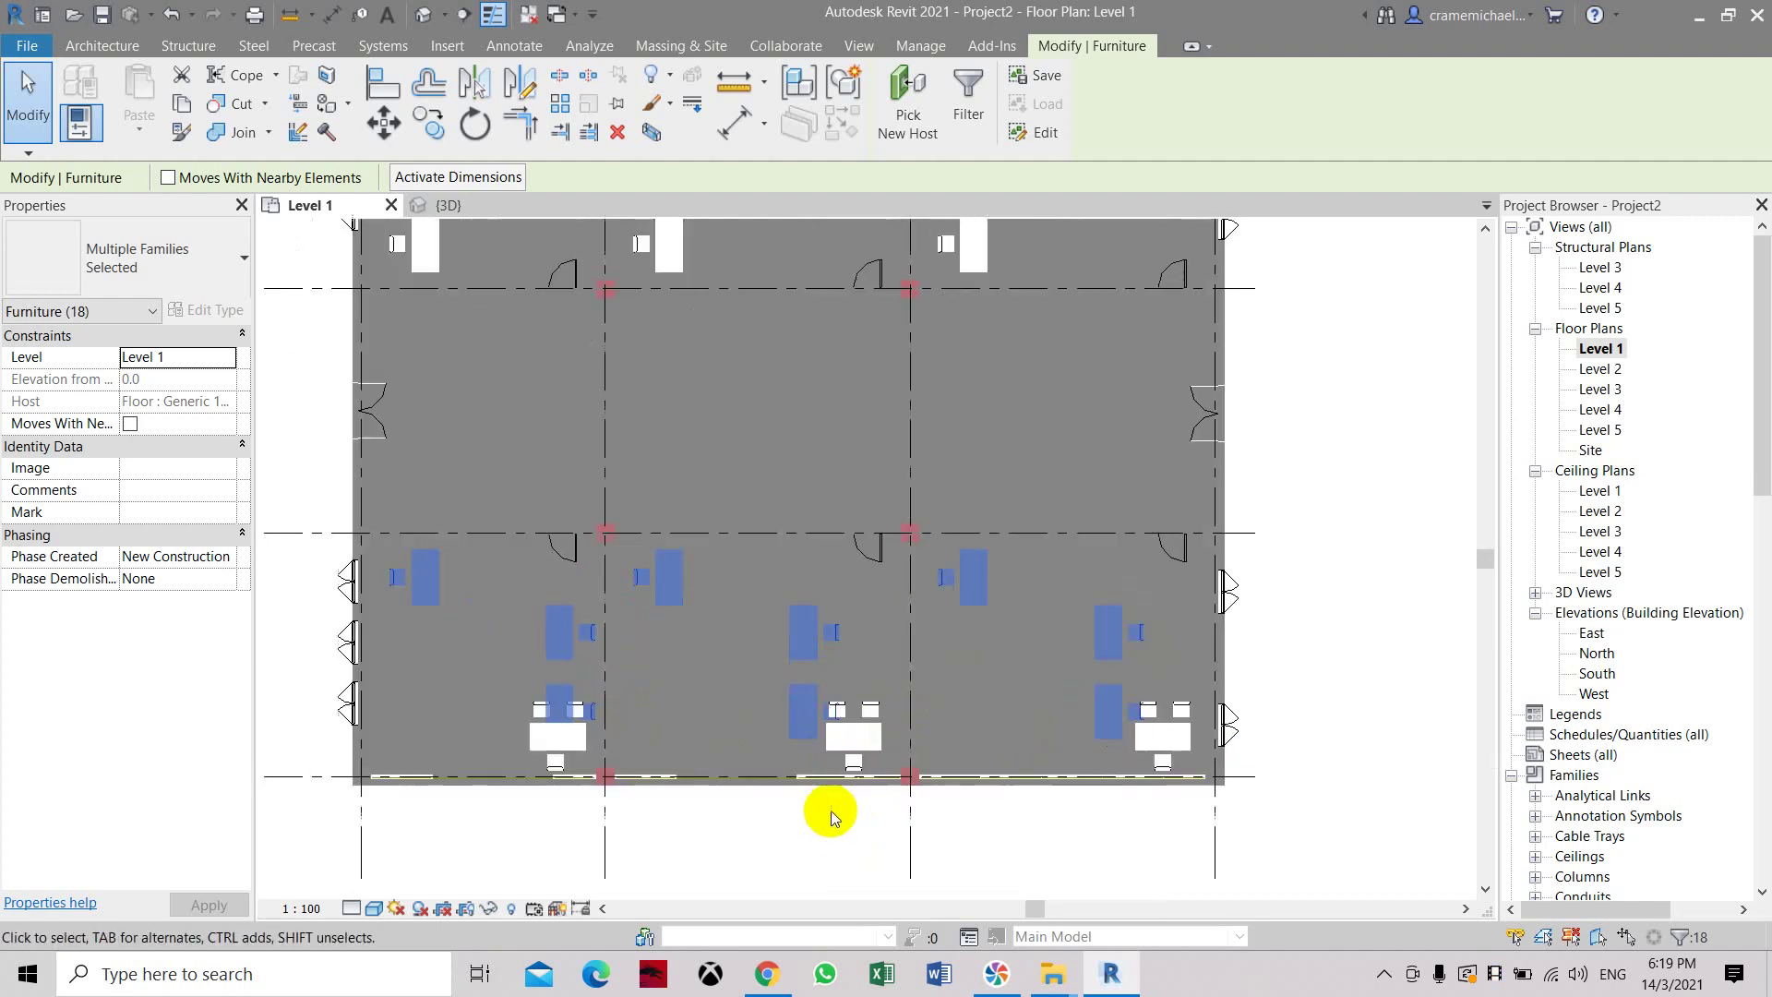
pyautogui.moveTo(668, 773); pyautogui.dragTo(853, 643, button='middle')
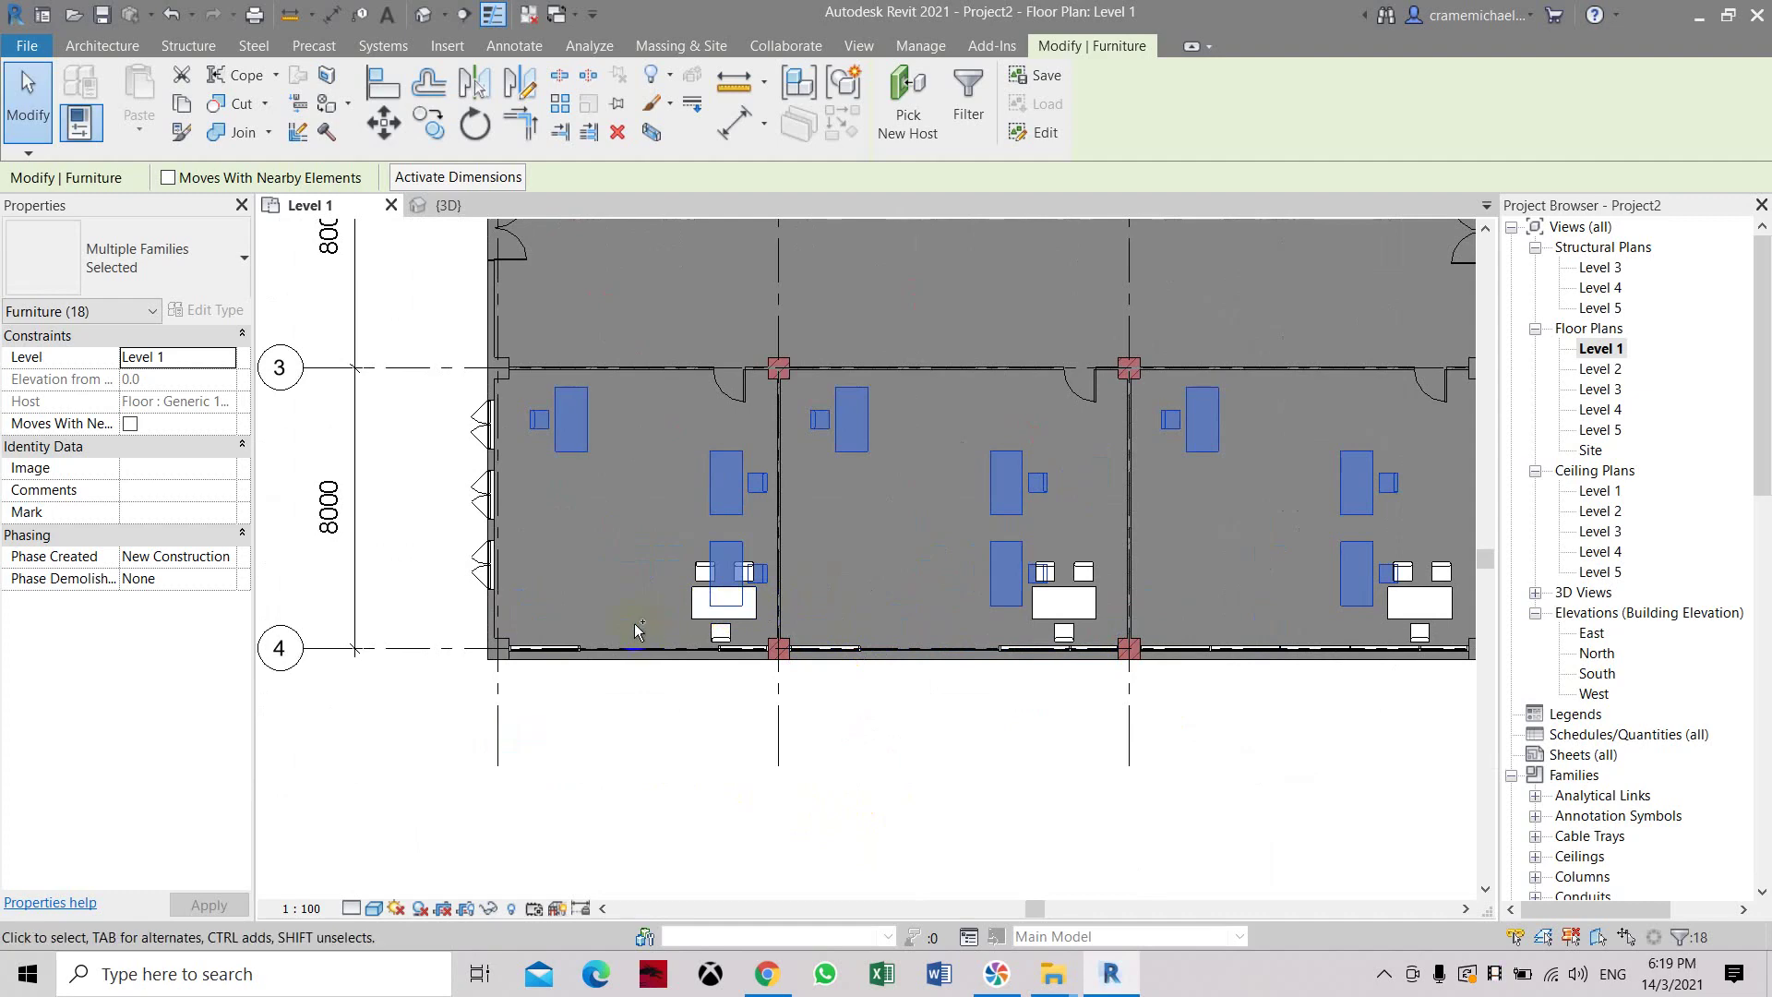
pyautogui.press('Escape')
pyautogui.scroll(-2, 634, 623)
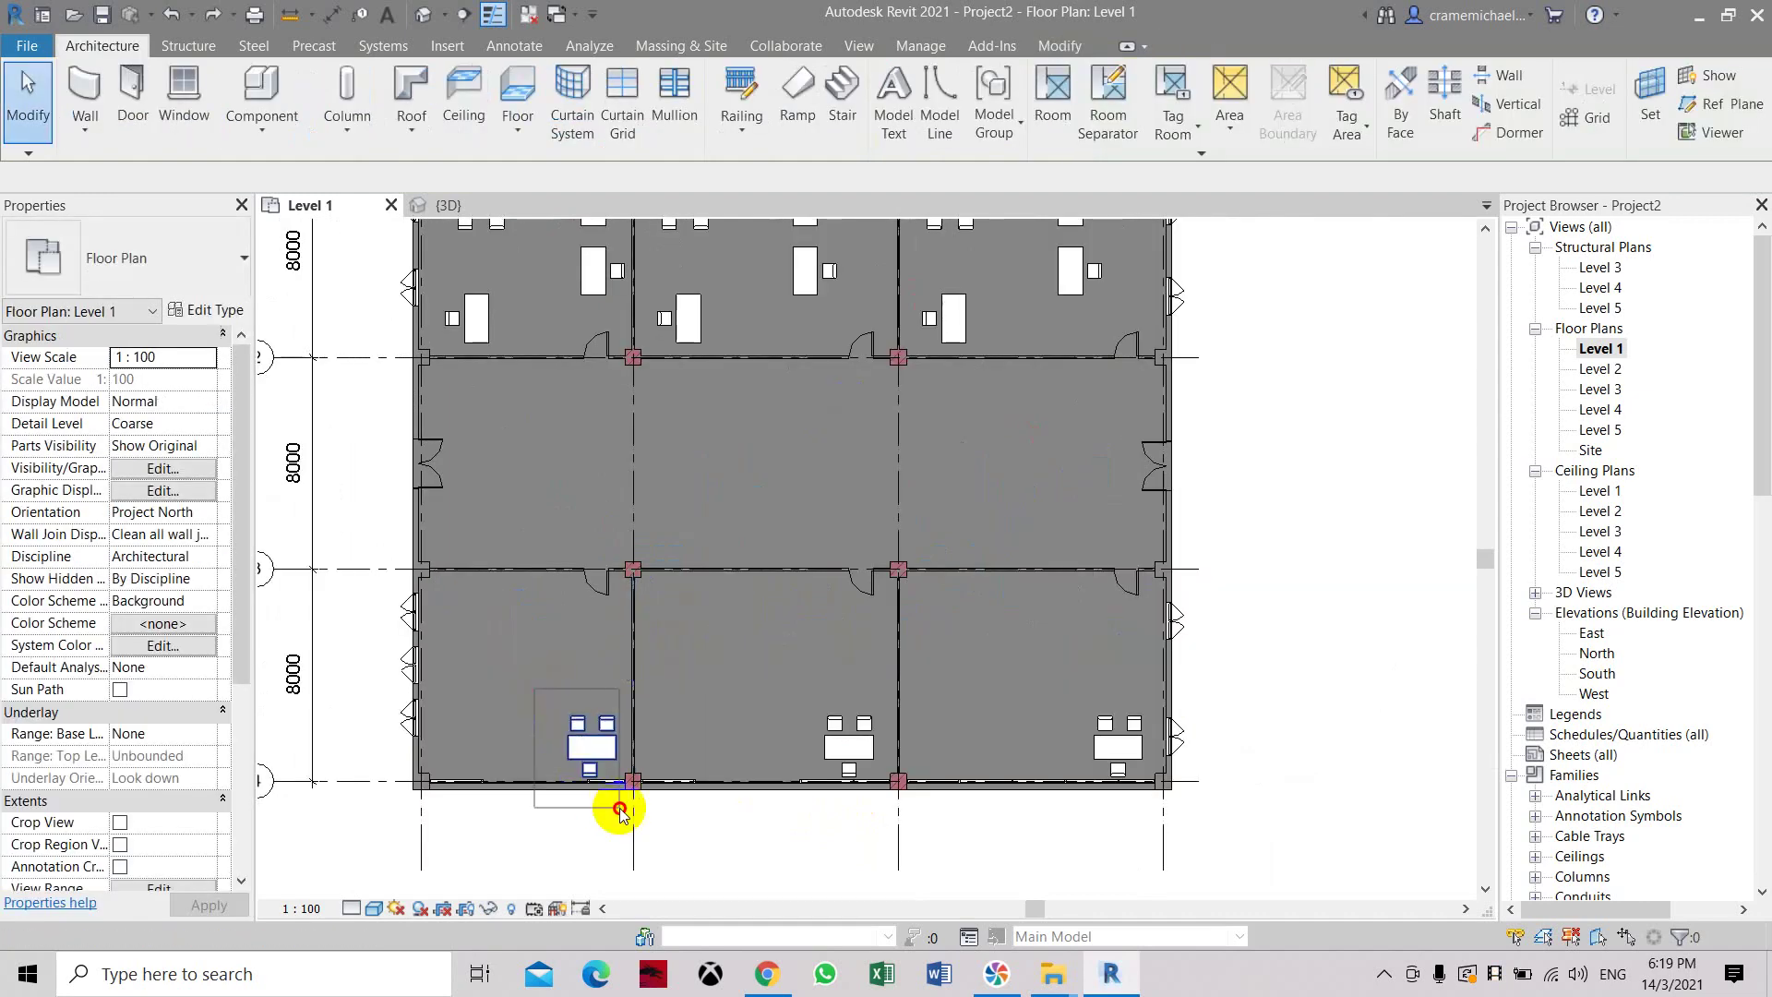
pyautogui.moveTo(620, 811); pyautogui.dragTo(613, 803)
# Select the three lower rooms' meeting tables with chairs and move them 4400 left.
pyautogui.click(383, 117)
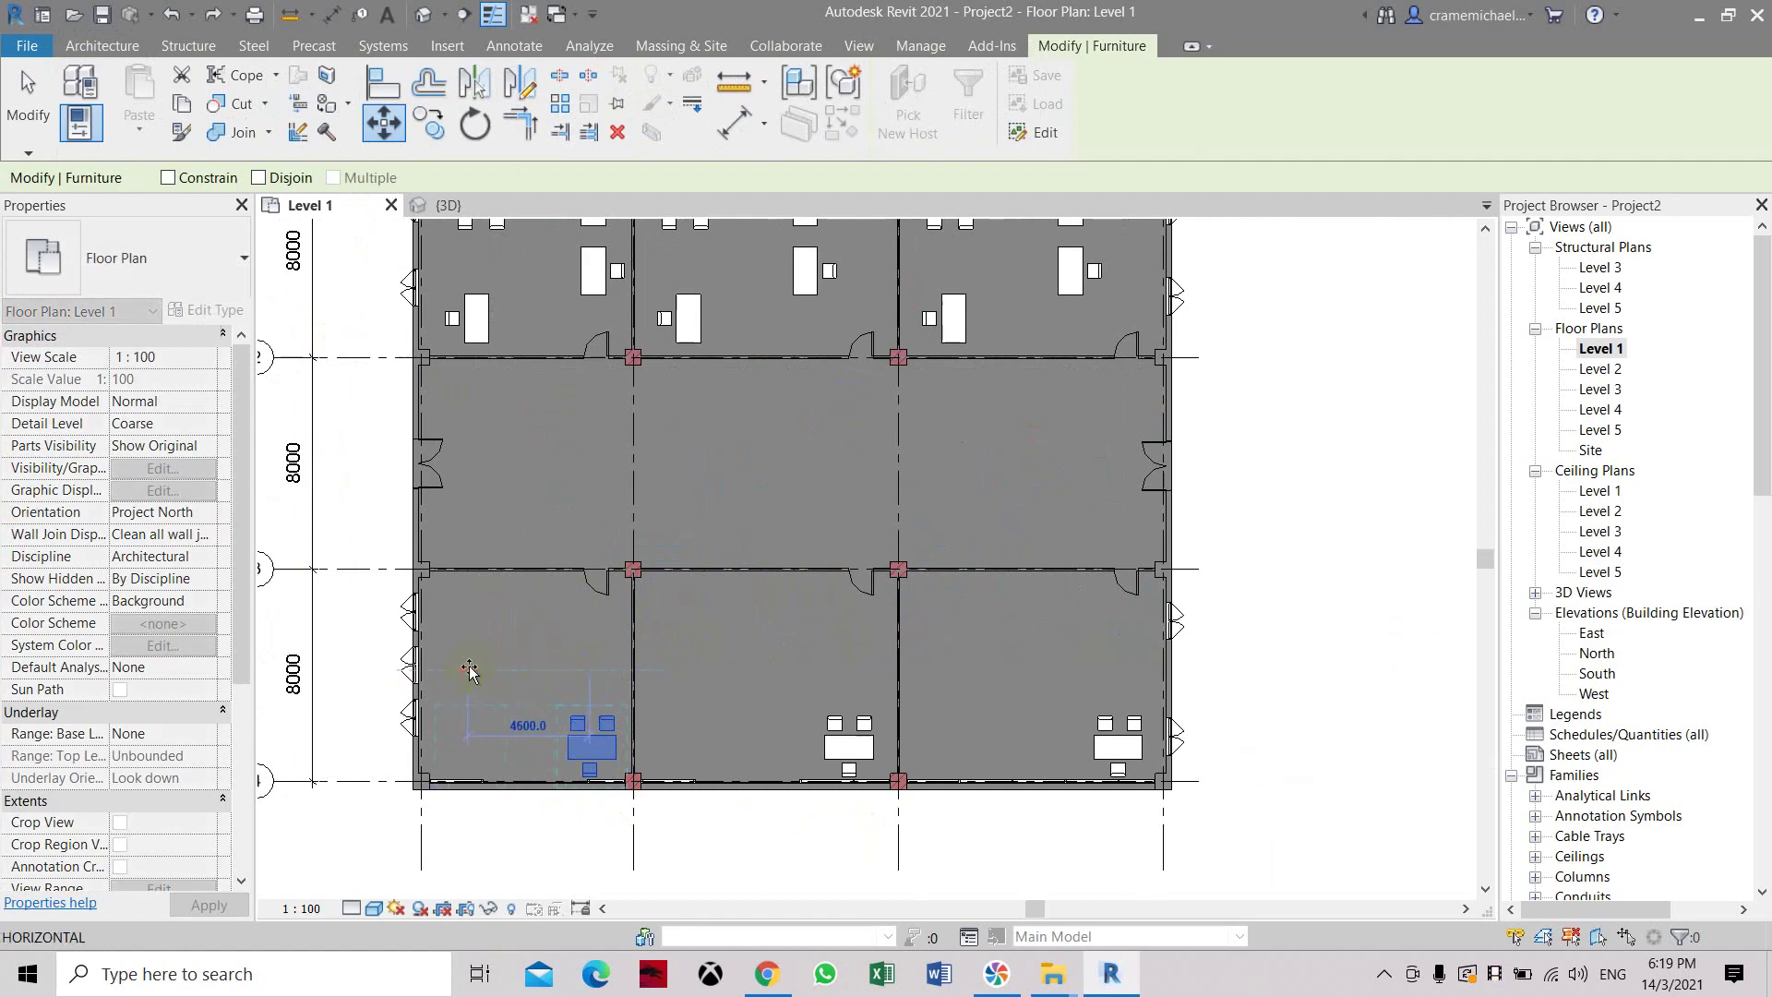
pyautogui.press('Escape')
pyautogui.press('Escape')
pyautogui.moveTo(545, 686); pyautogui.dragTo(624, 820)
pyautogui.keyDown('ctrl'); pyautogui.moveTo(763, 661); pyautogui.dragTo(950, 849); pyautogui.keyUp('ctrl')
pyautogui.keyDown('ctrl'); pyautogui.moveTo(1026, 675); pyautogui.dragTo(1146, 814); pyautogui.keyUp('ctrl')
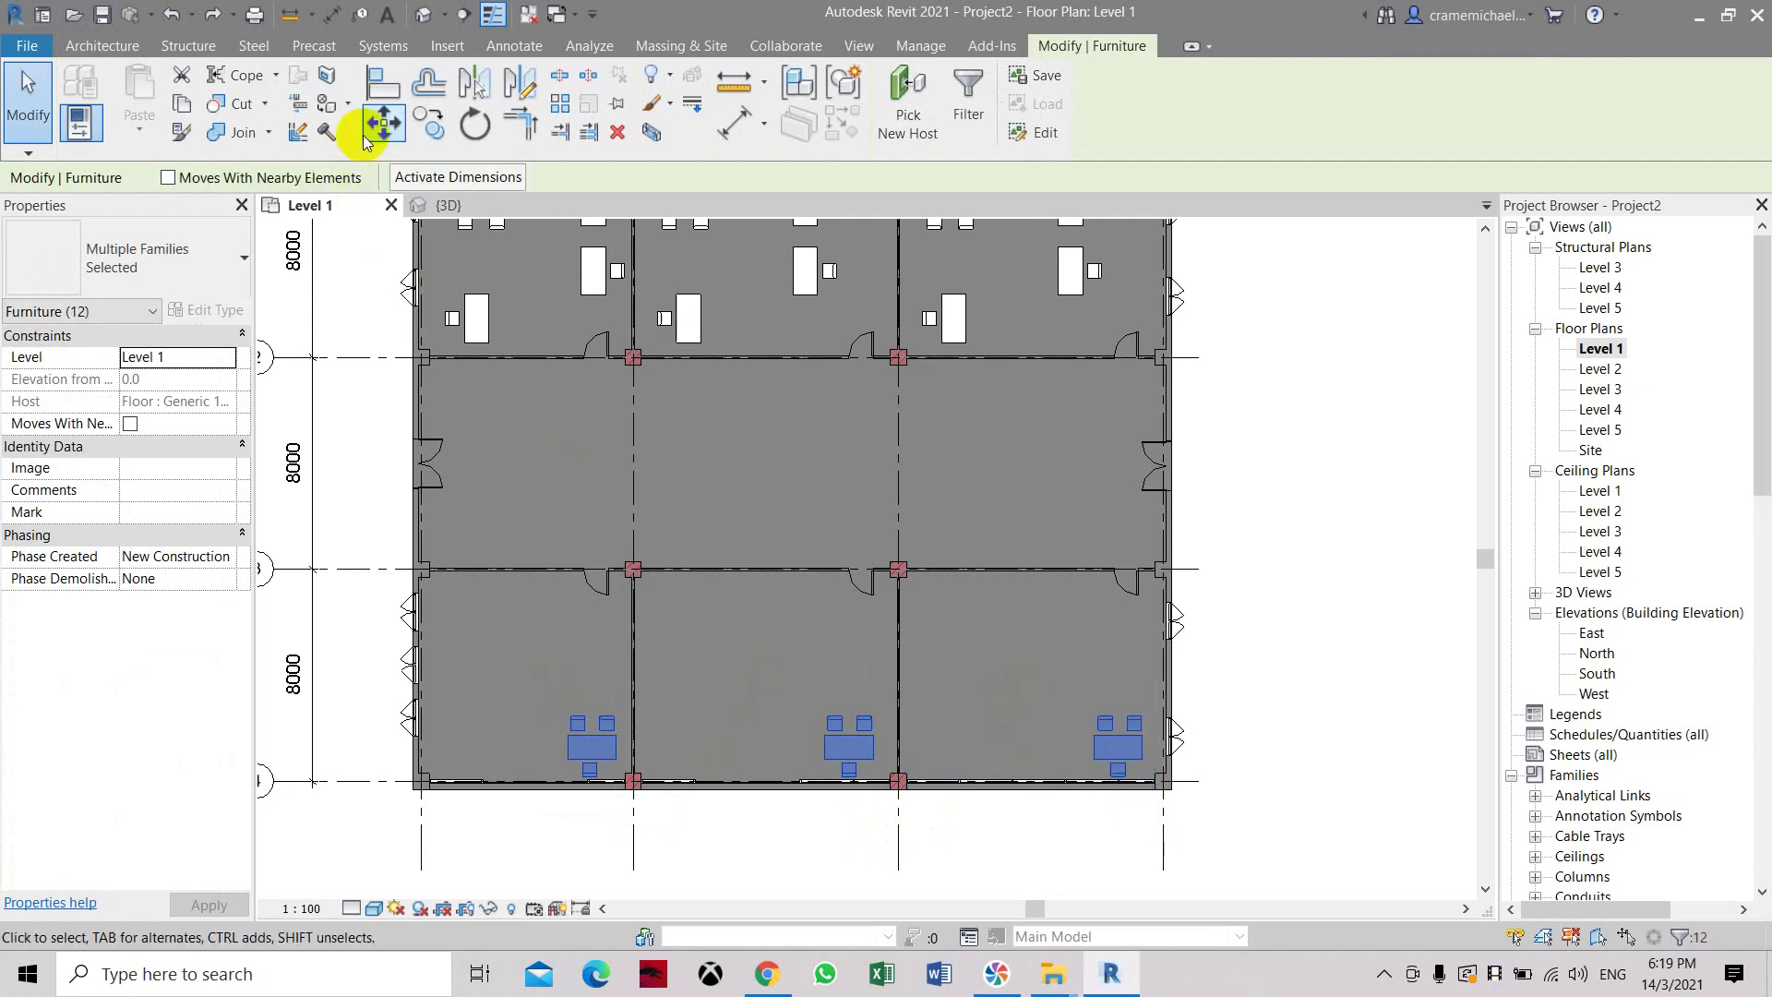
pyautogui.click(384, 123)
pyautogui.click(588, 642)
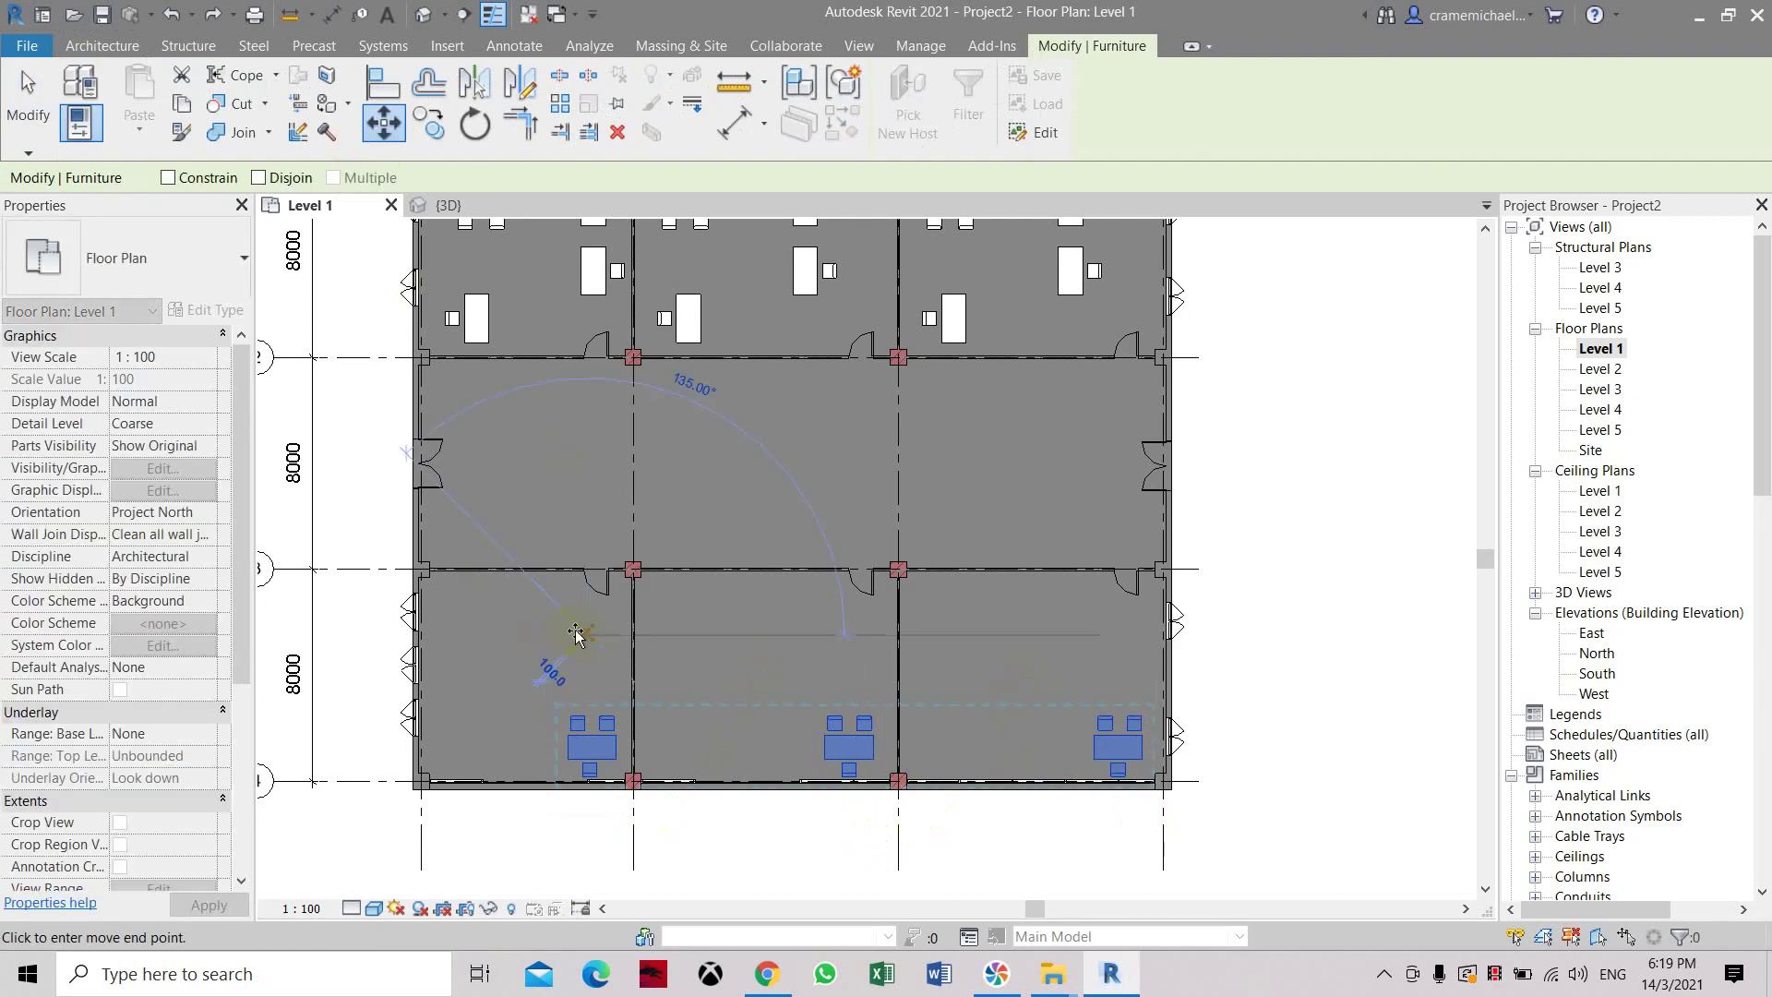
pyautogui.click(473, 633)
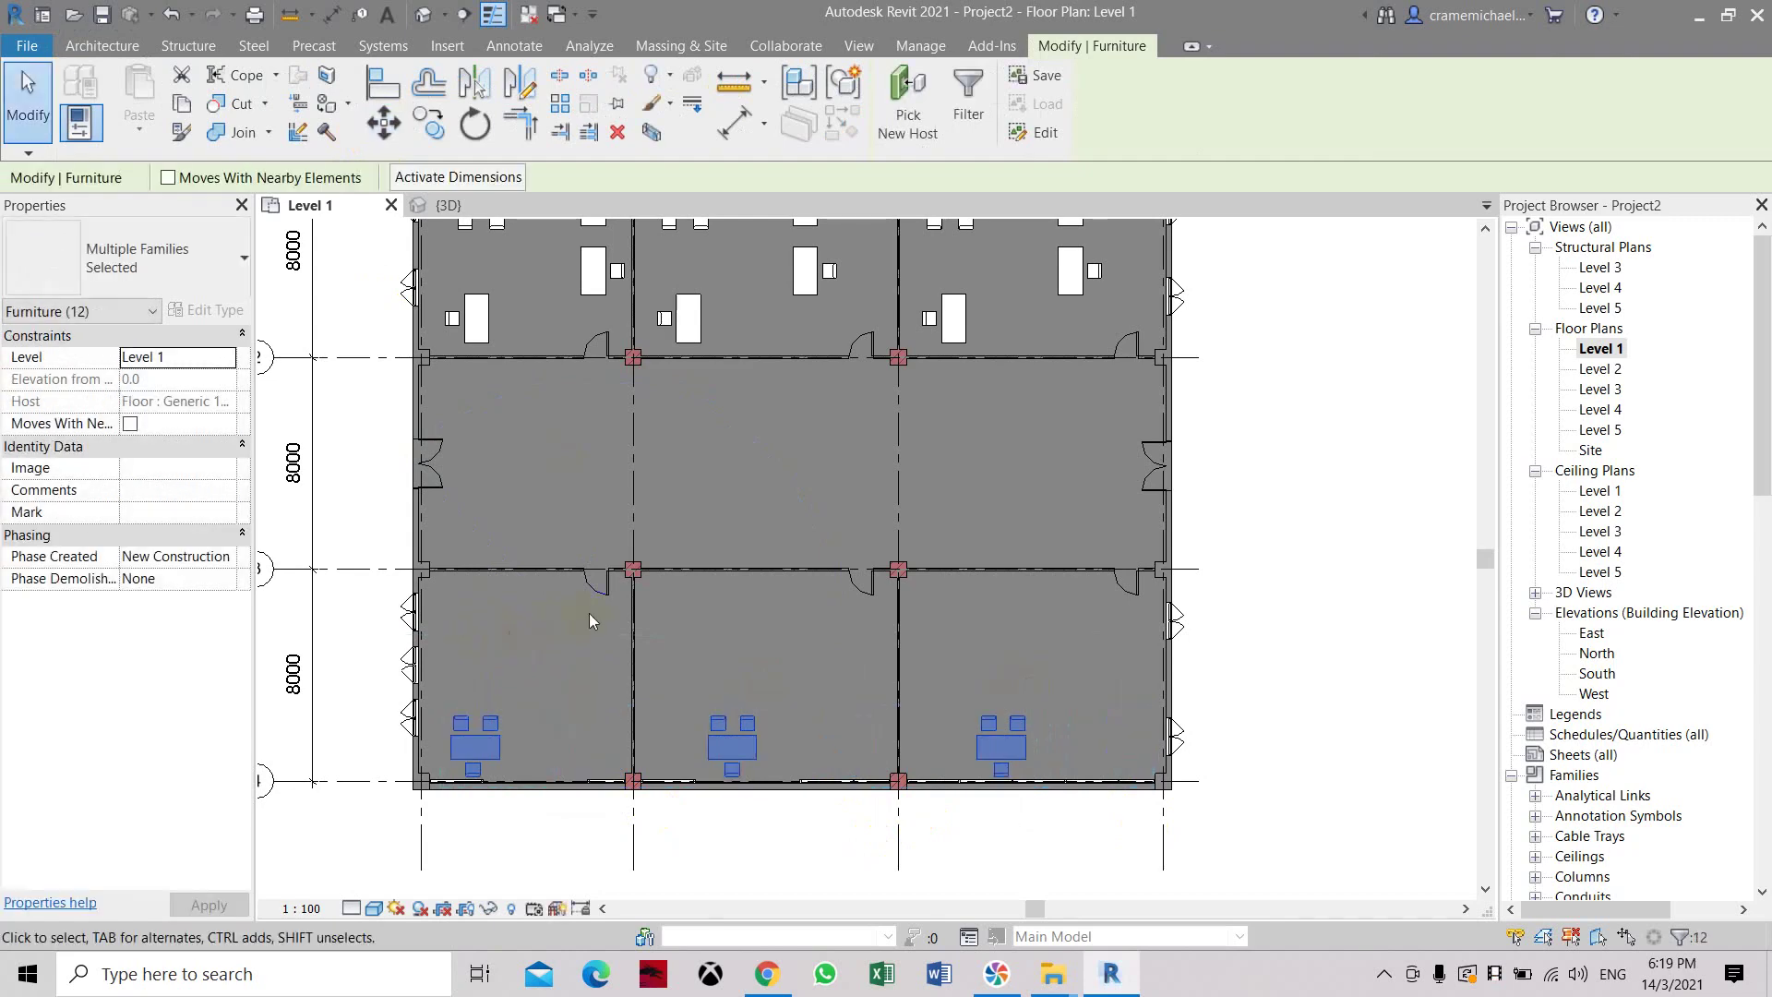
pyautogui.moveTo(540, 410); pyautogui.dragTo(489, 561, button='middle')
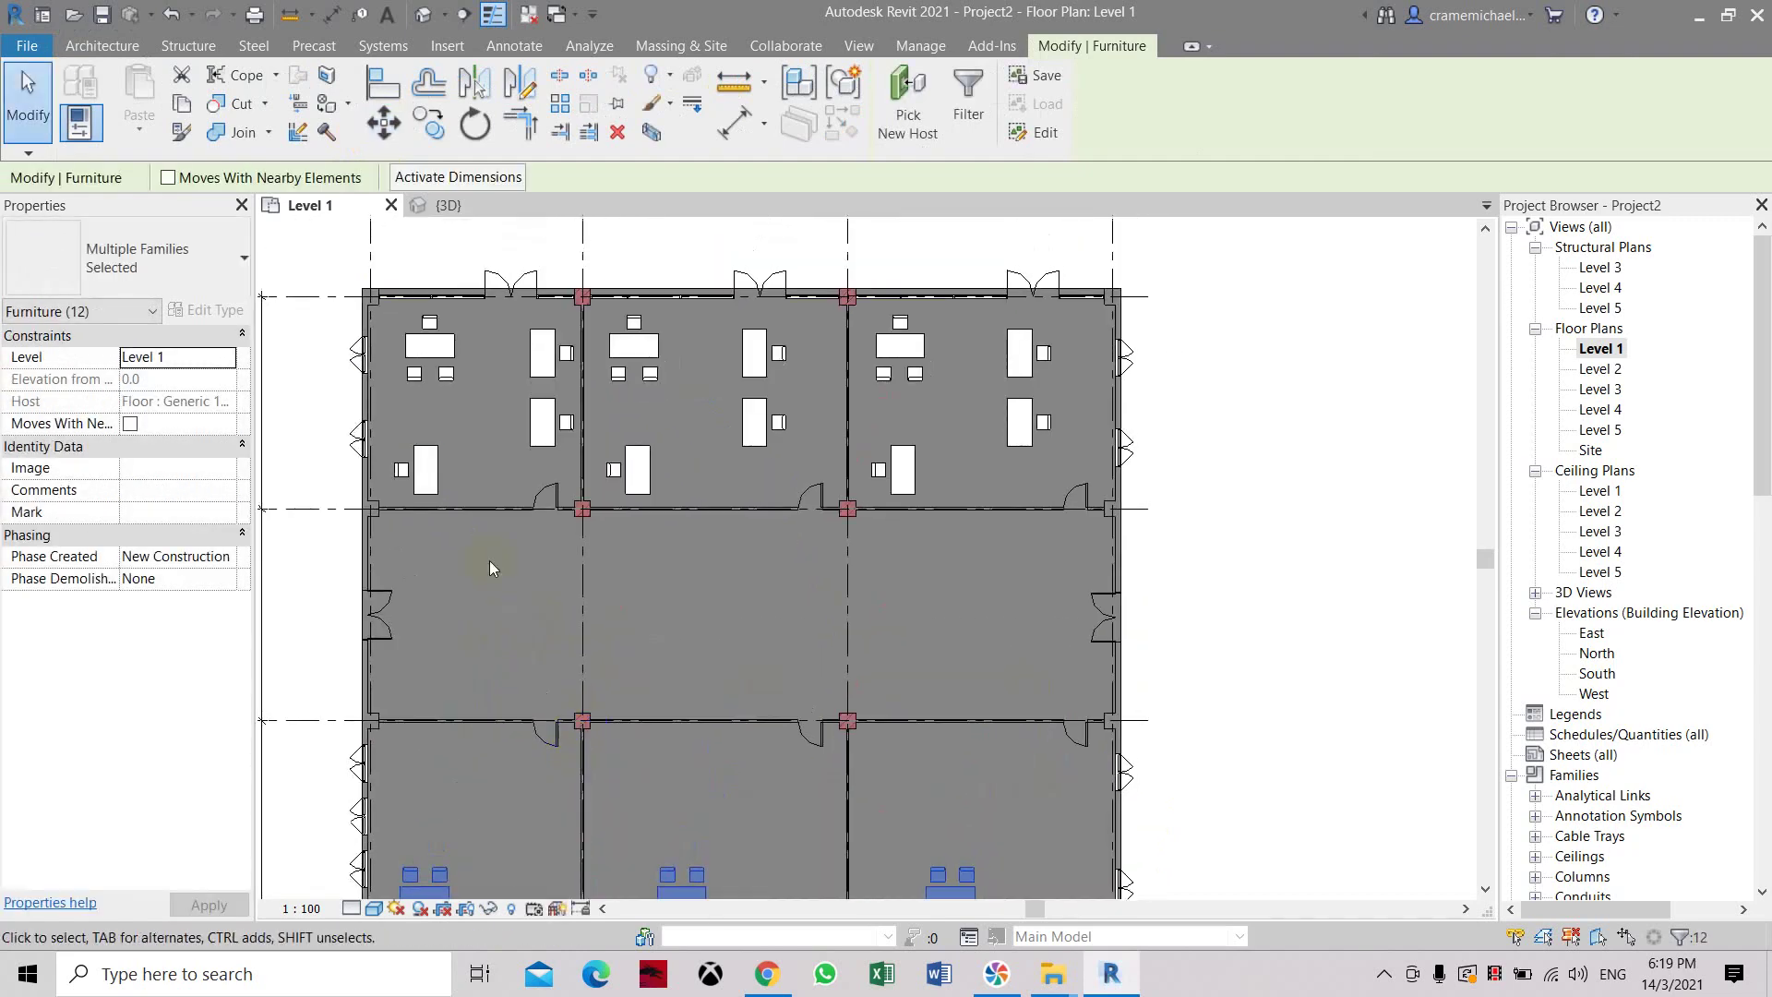
# Select the extra desks and chairs in all three top rooms.
pyautogui.click(411, 453)
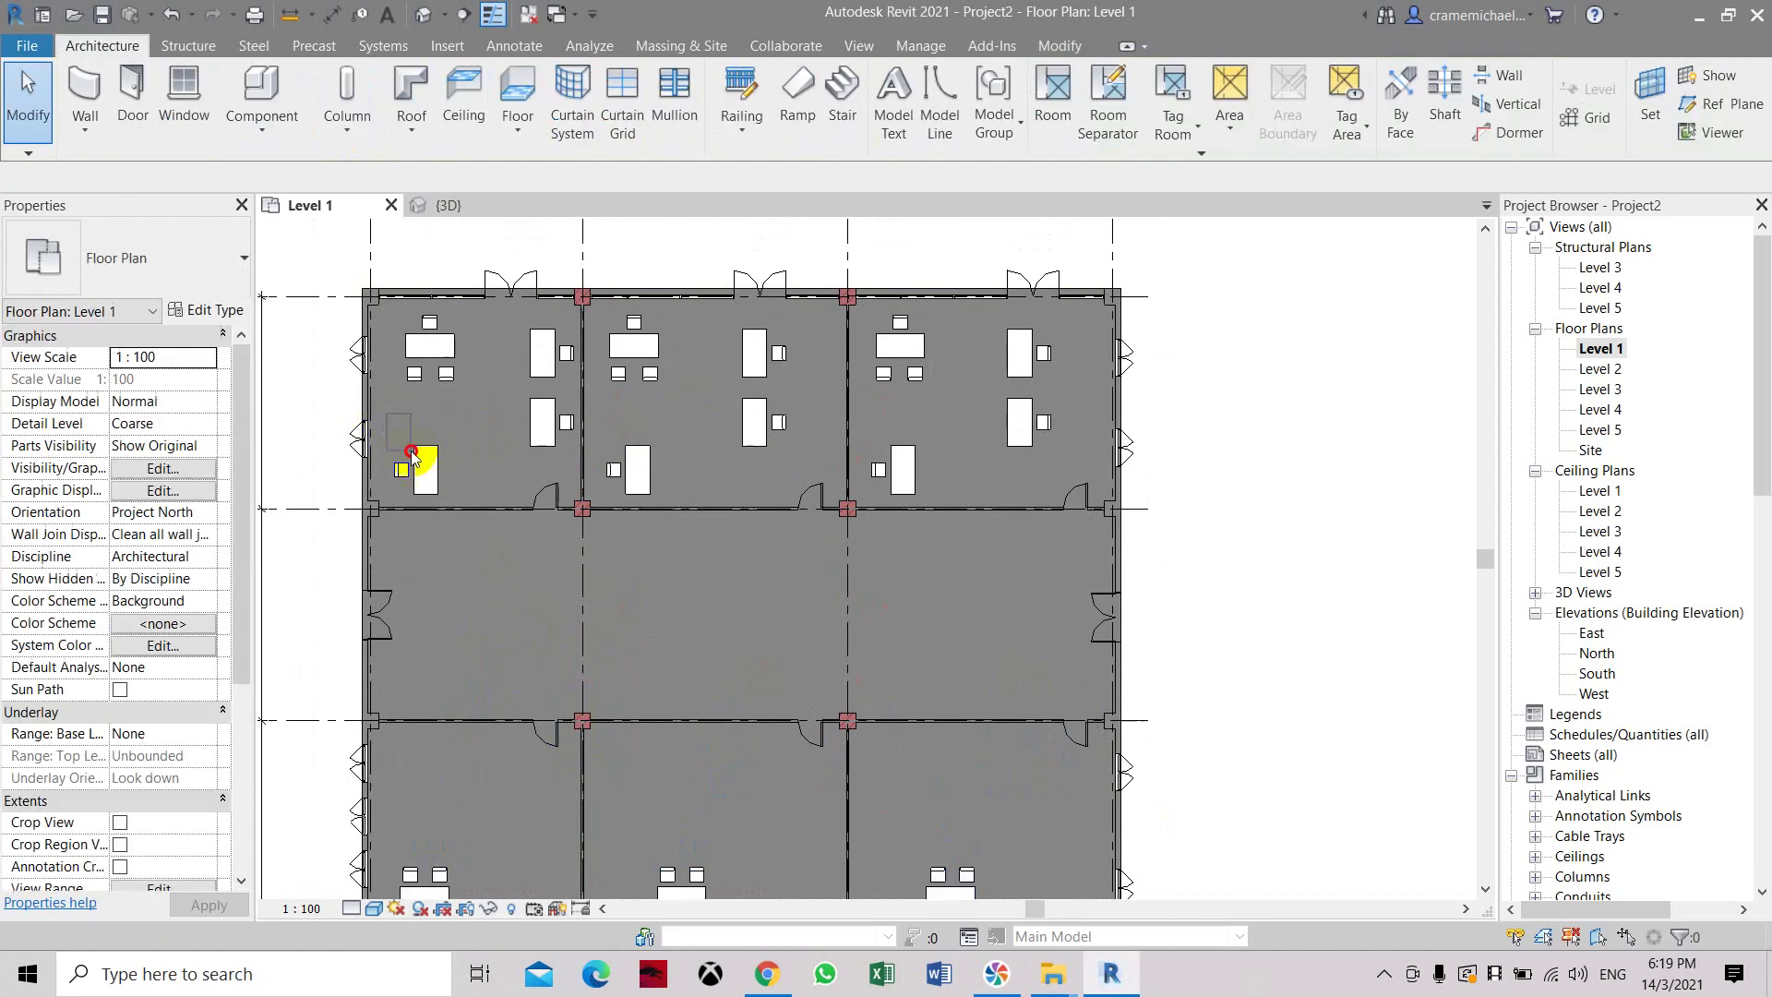
pyautogui.keyDown('ctrl'); pyautogui.moveTo(503, 329); pyautogui.dragTo(600, 471); pyautogui.keyUp('ctrl')
pyautogui.keyDown('ctrl'); pyautogui.click(636, 470); pyautogui.keyUp('ctrl')
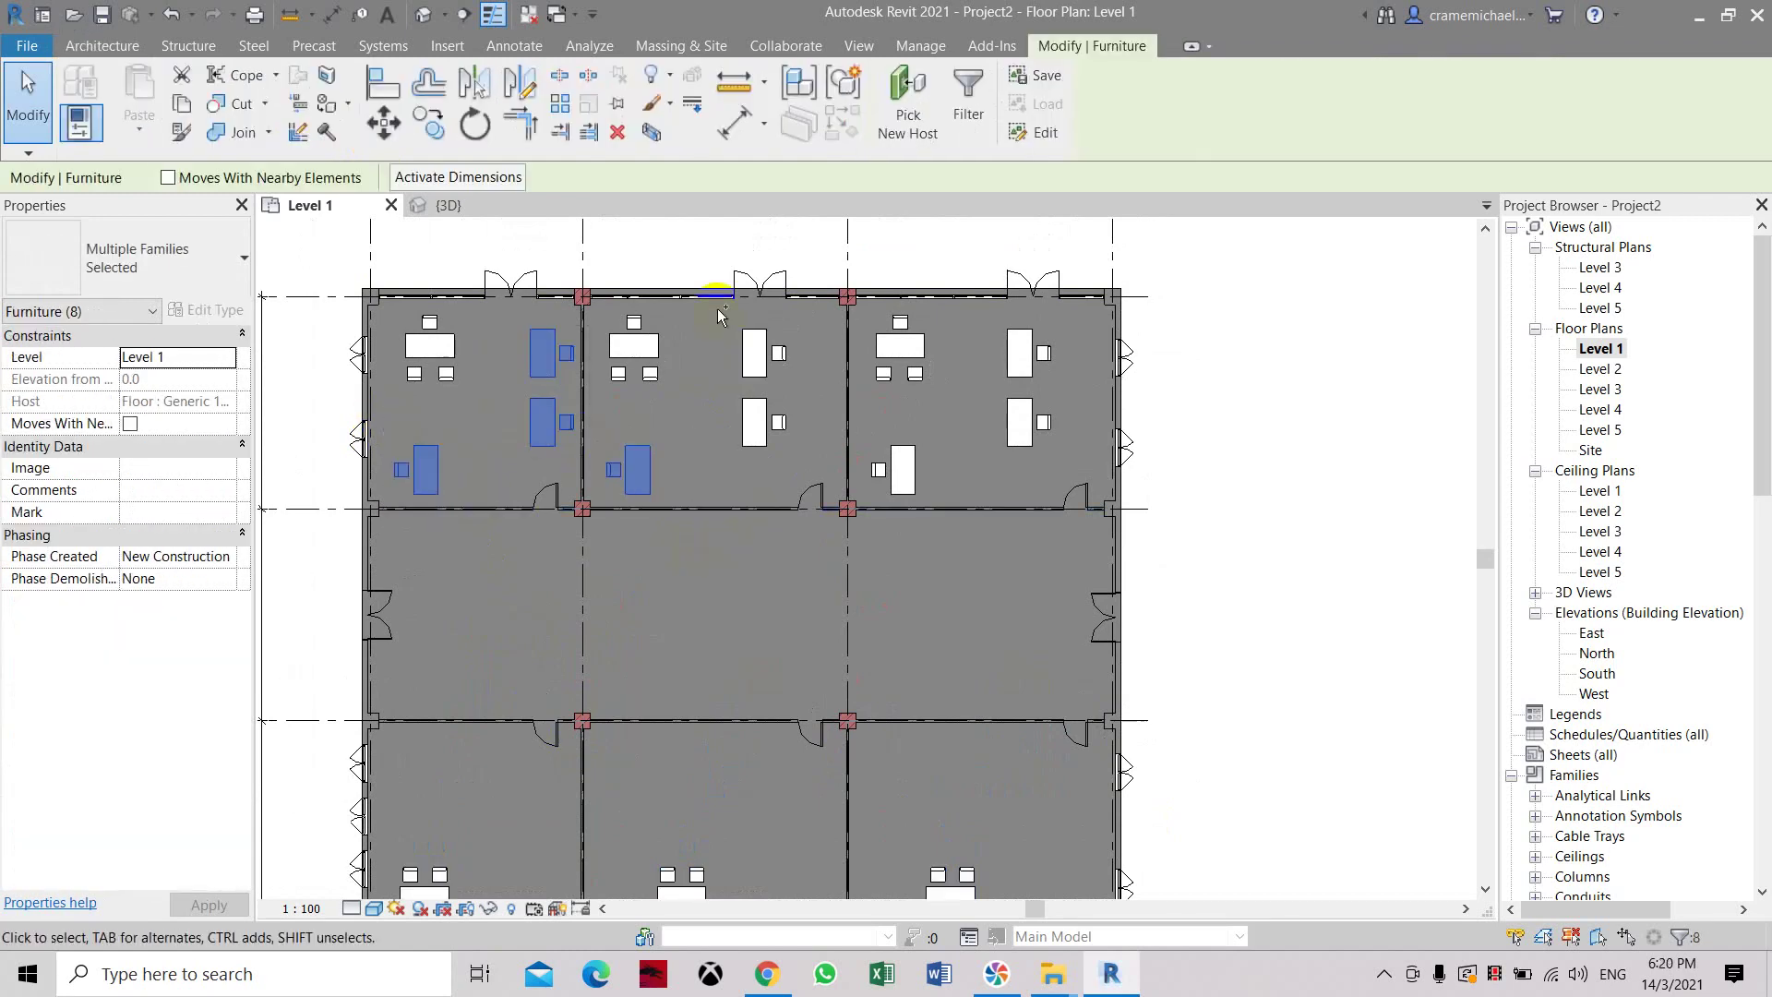
pyautogui.moveTo(729, 318)
pyautogui.keyDown('ctrl'); pyautogui.mouseDown()
pyautogui.moveTo(791, 467)
pyautogui.moveTo(883, 480)
pyautogui.mouseUp(); pyautogui.keyUp('ctrl')
pyautogui.keyDown('ctrl'); pyautogui.moveTo(850, 413); pyautogui.dragTo(936, 506); pyautogui.keyUp('ctrl')
pyautogui.keyDown('ctrl'); pyautogui.moveTo(980, 318); pyautogui.dragTo(1067, 466); pyautogui.keyUp('ctrl')
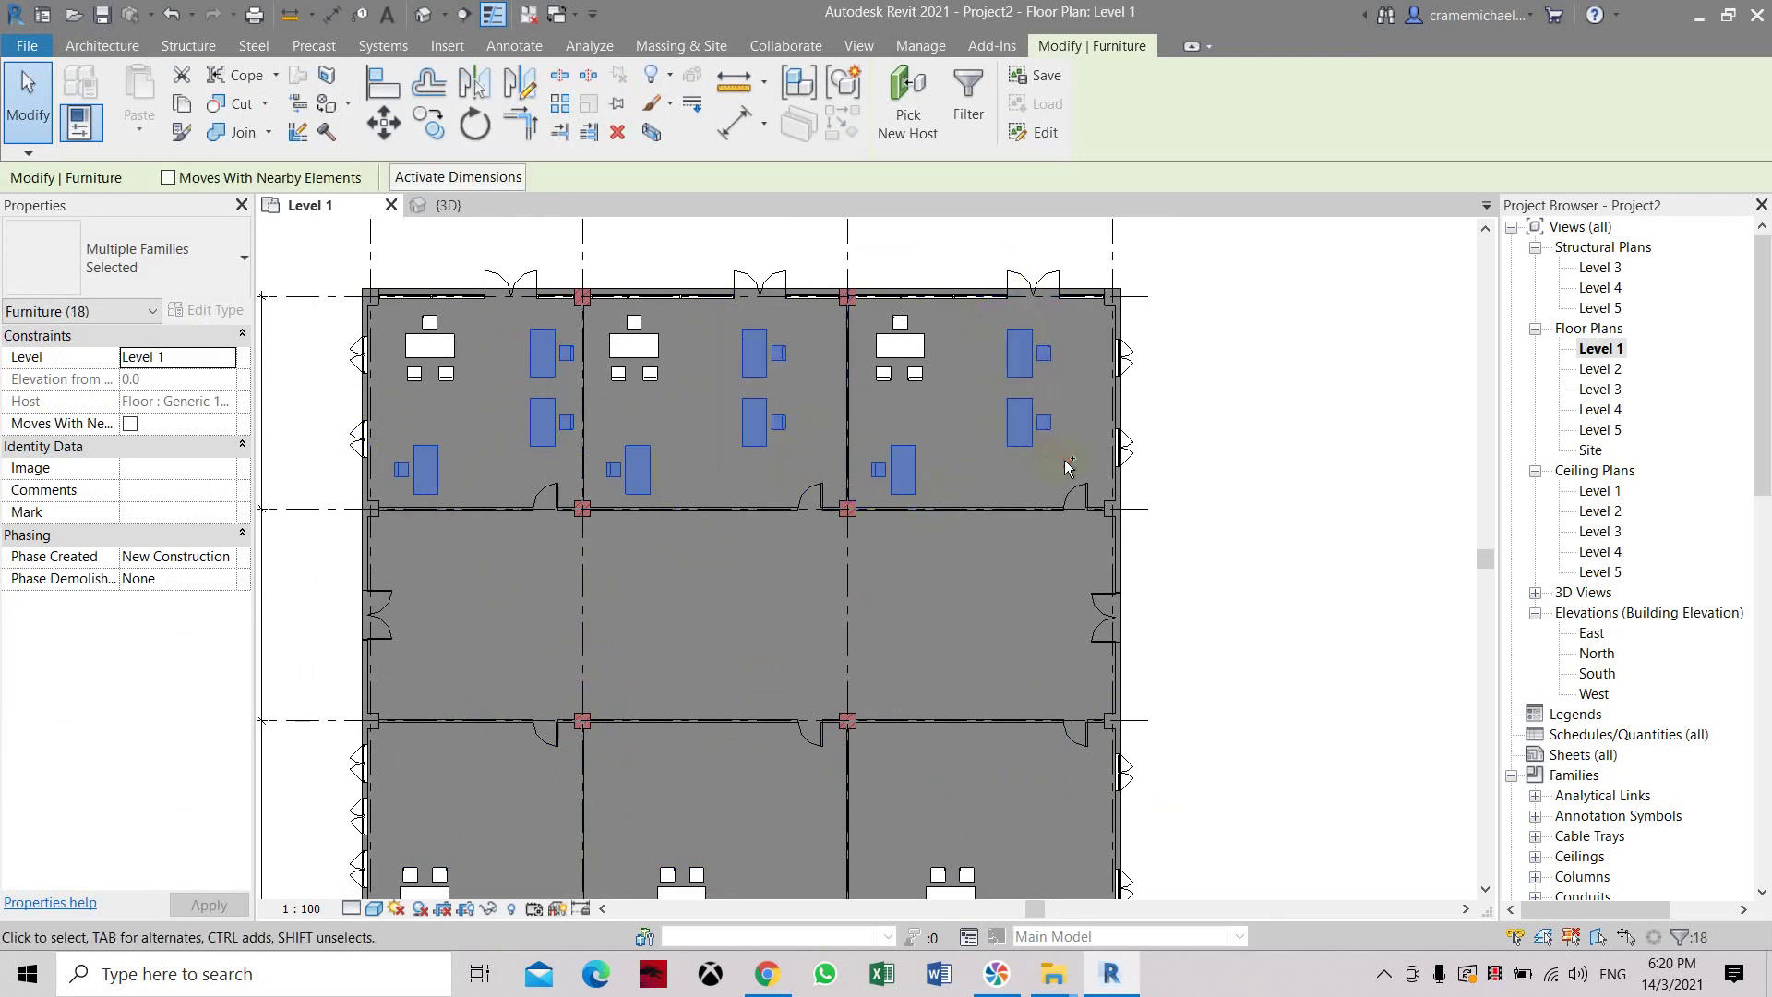
# Mirror-copy the selected furniture across the picked axis into the bottom rooms.
pyautogui.click(478, 88)
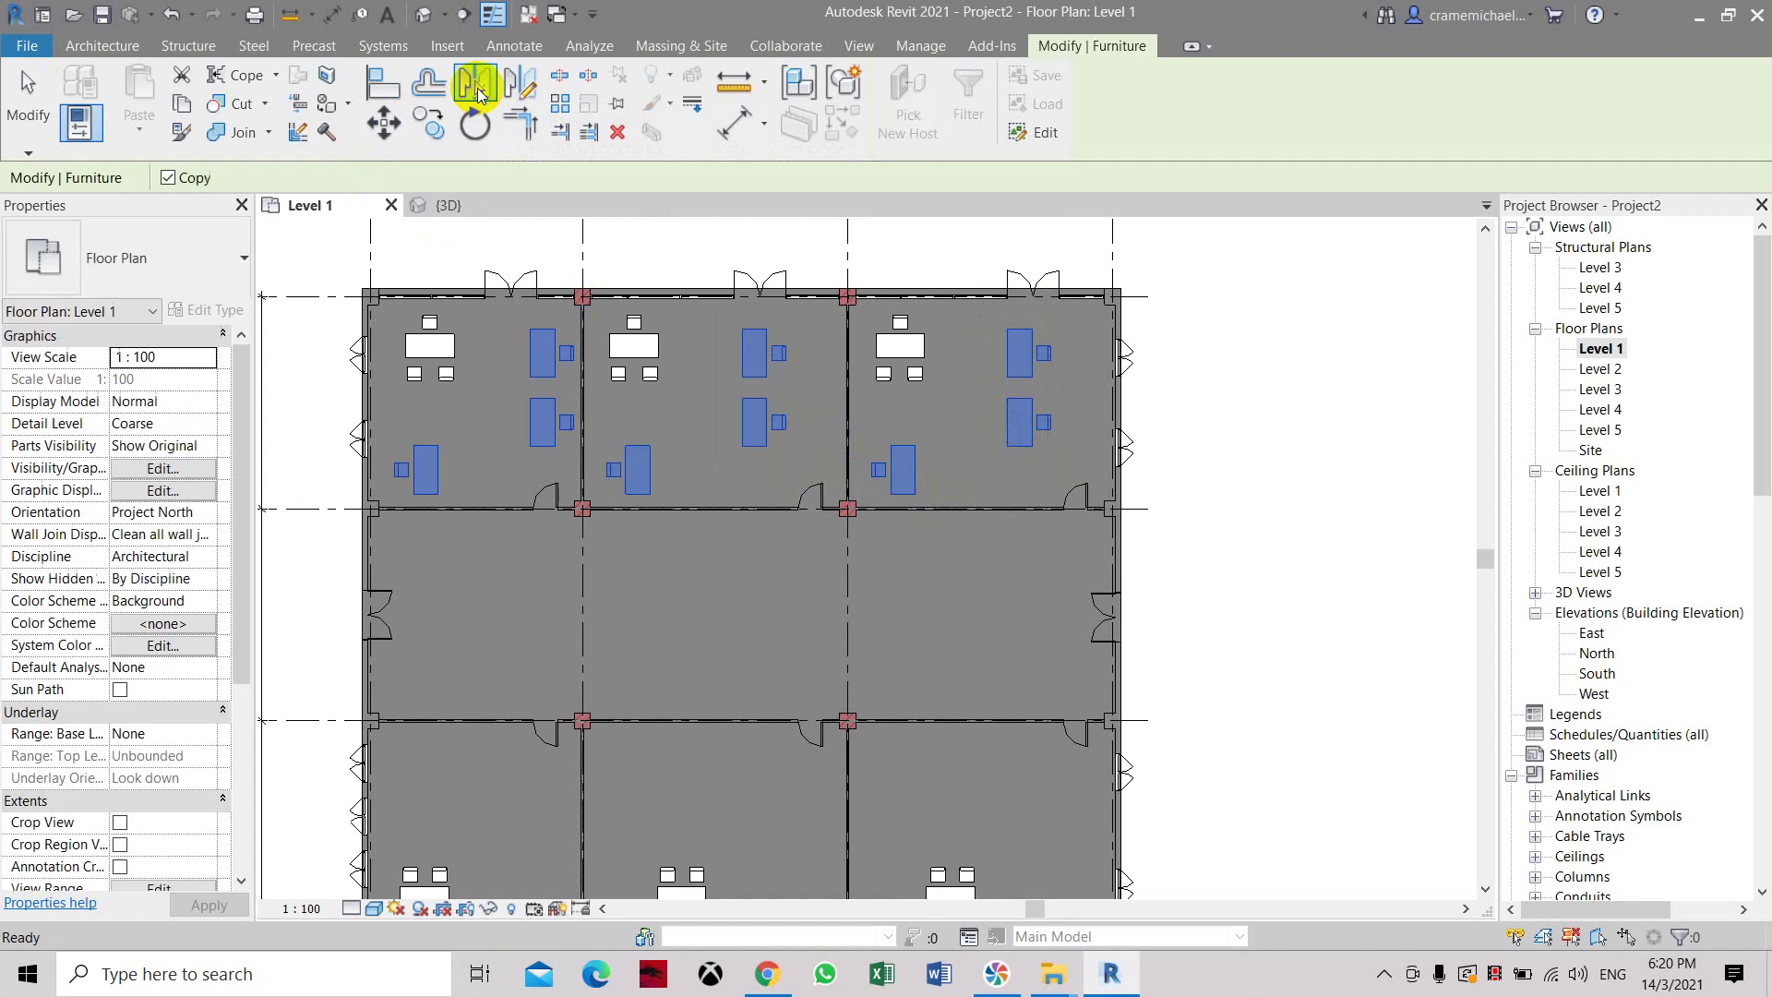
pyautogui.moveTo(415, 615); pyautogui.dragTo(497, 412, button='middle')
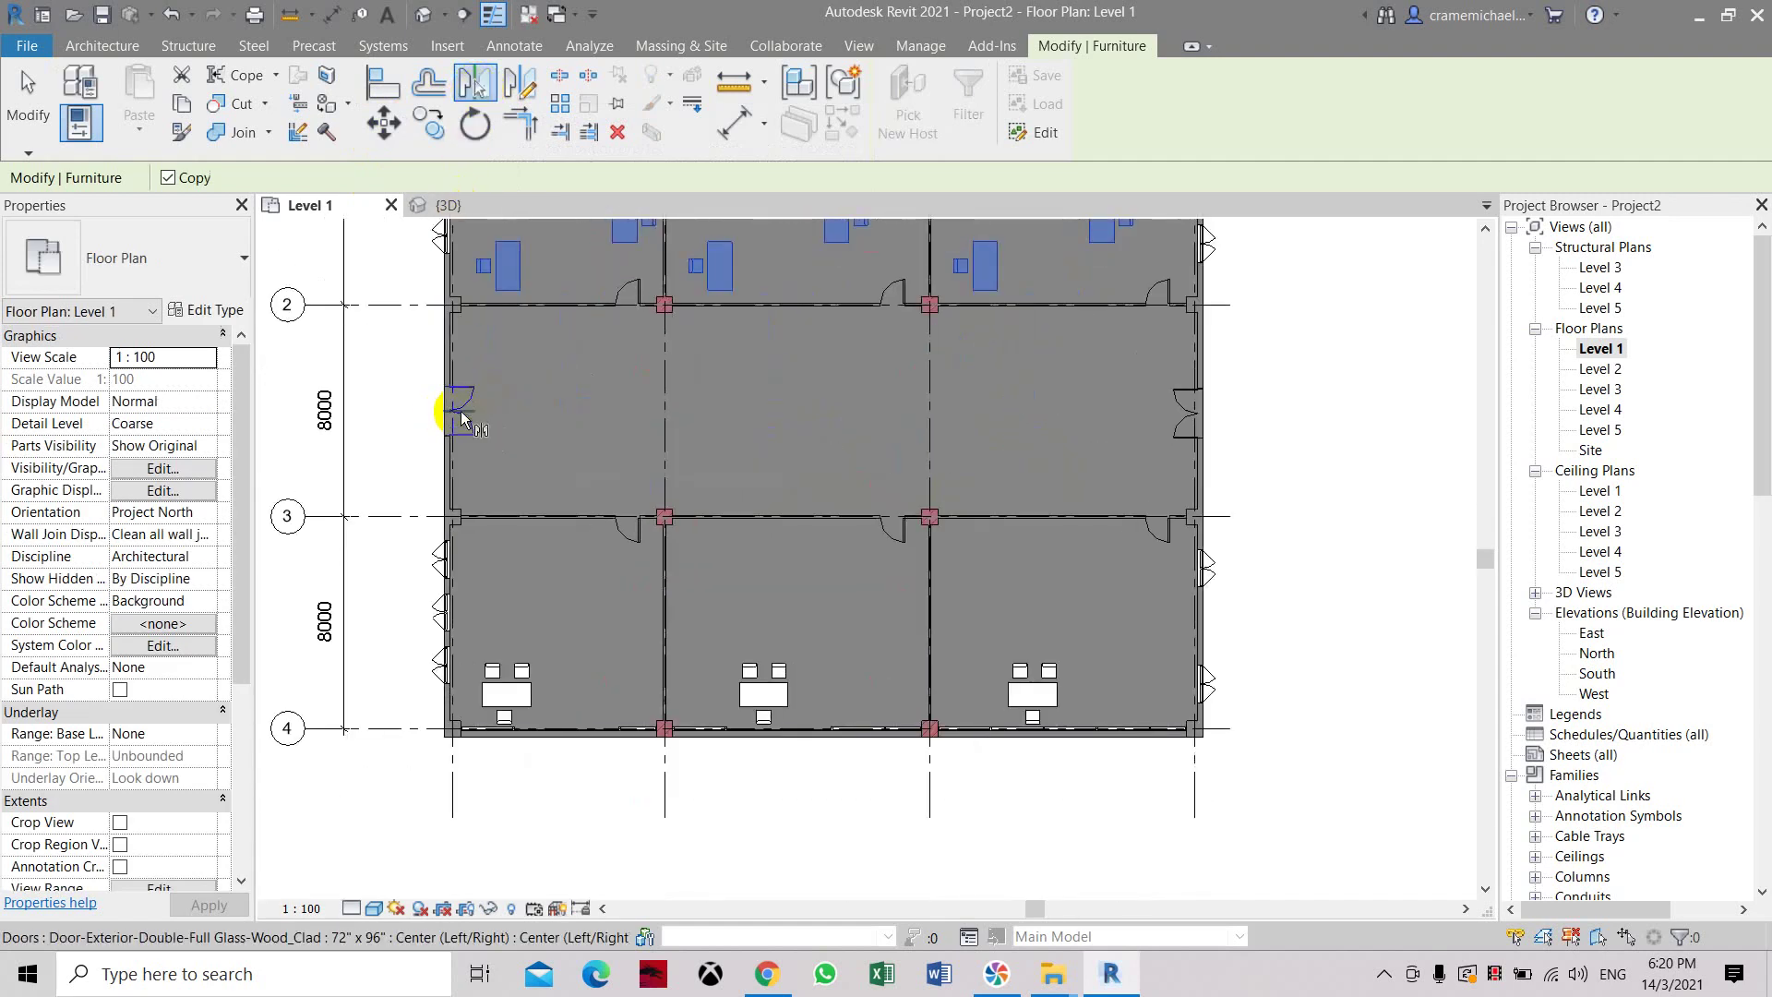
pyautogui.click(459, 410)
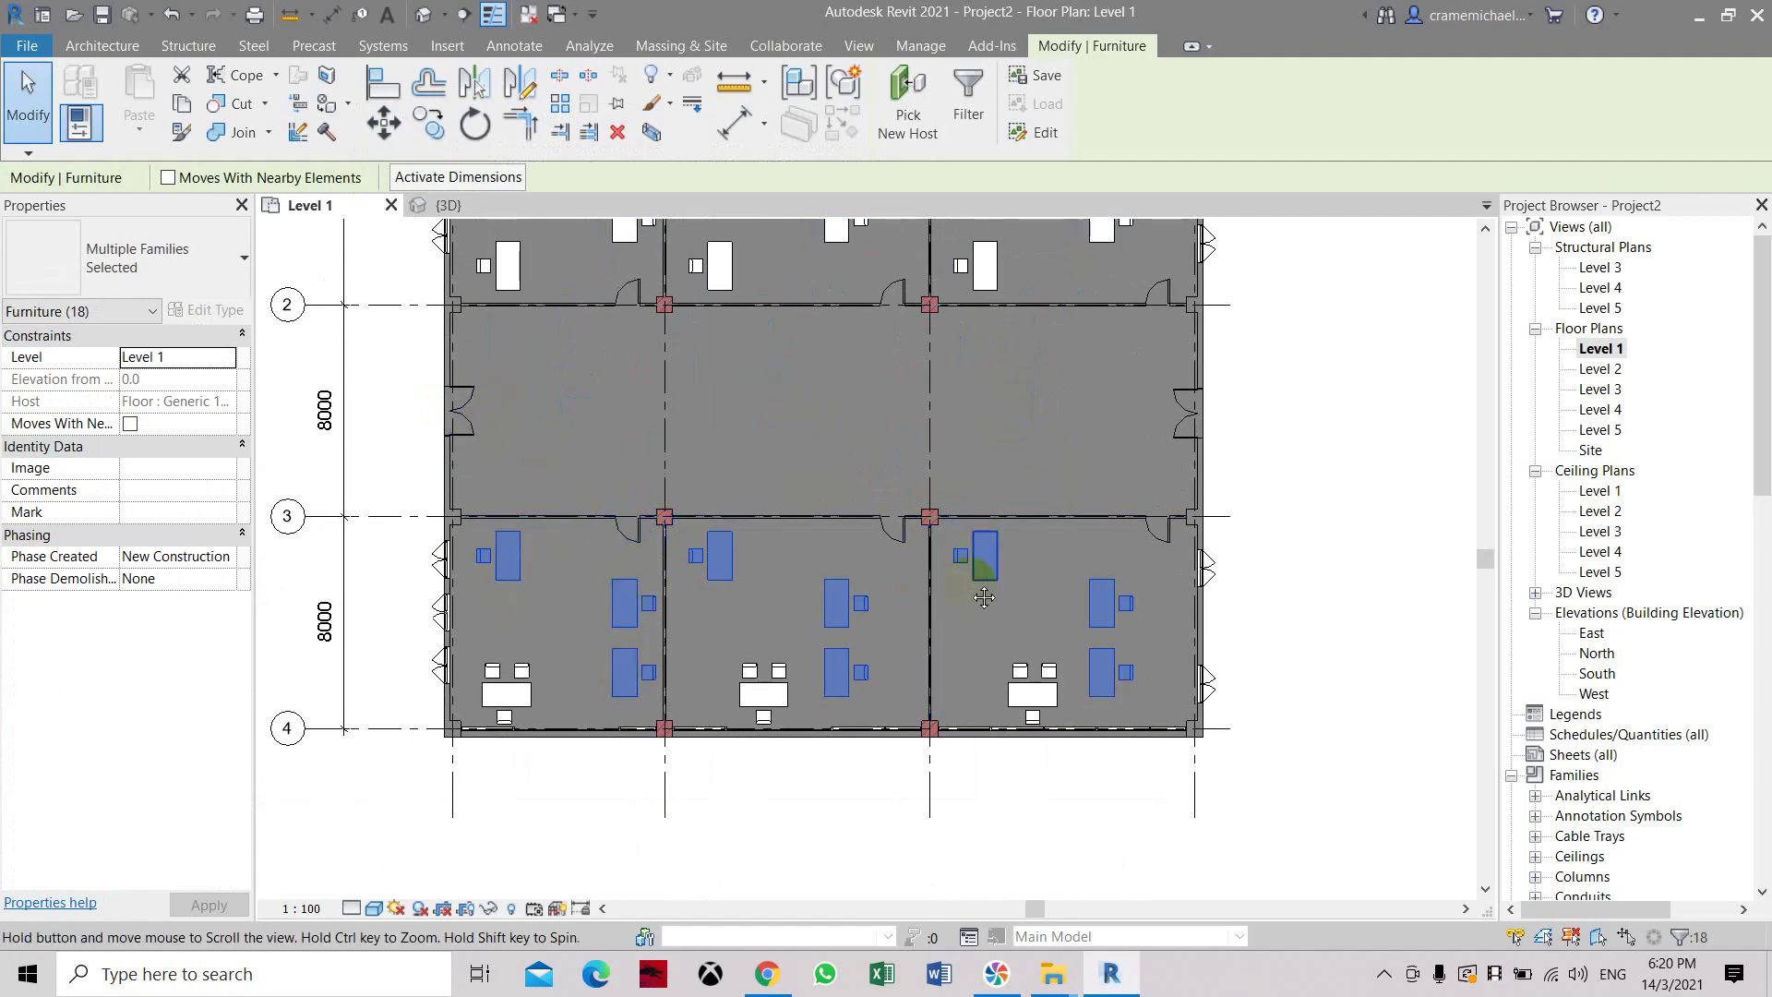
pyautogui.moveTo(1090, 421); pyautogui.dragTo(1085, 479, button='middle')
pyautogui.moveTo(670, 452); pyautogui.dragTo(653, 517, button='middle')
pyautogui.scroll(-3, 473, 452)
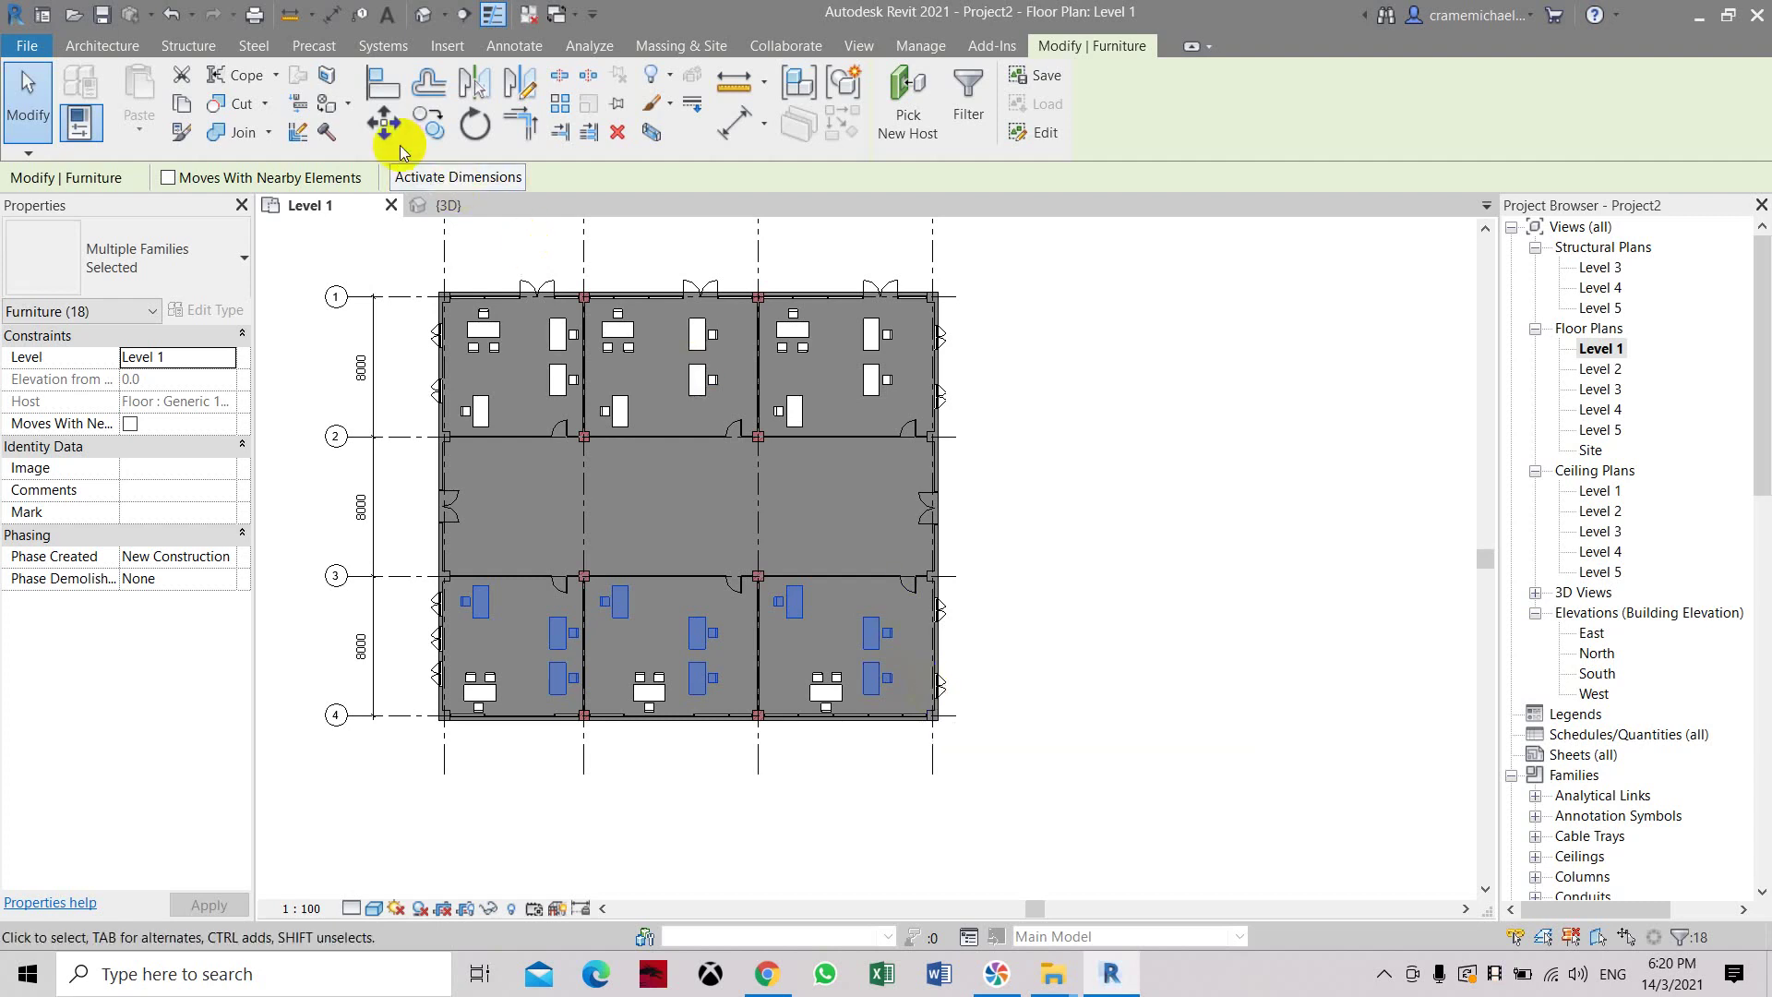
pyautogui.click(1172, 507)
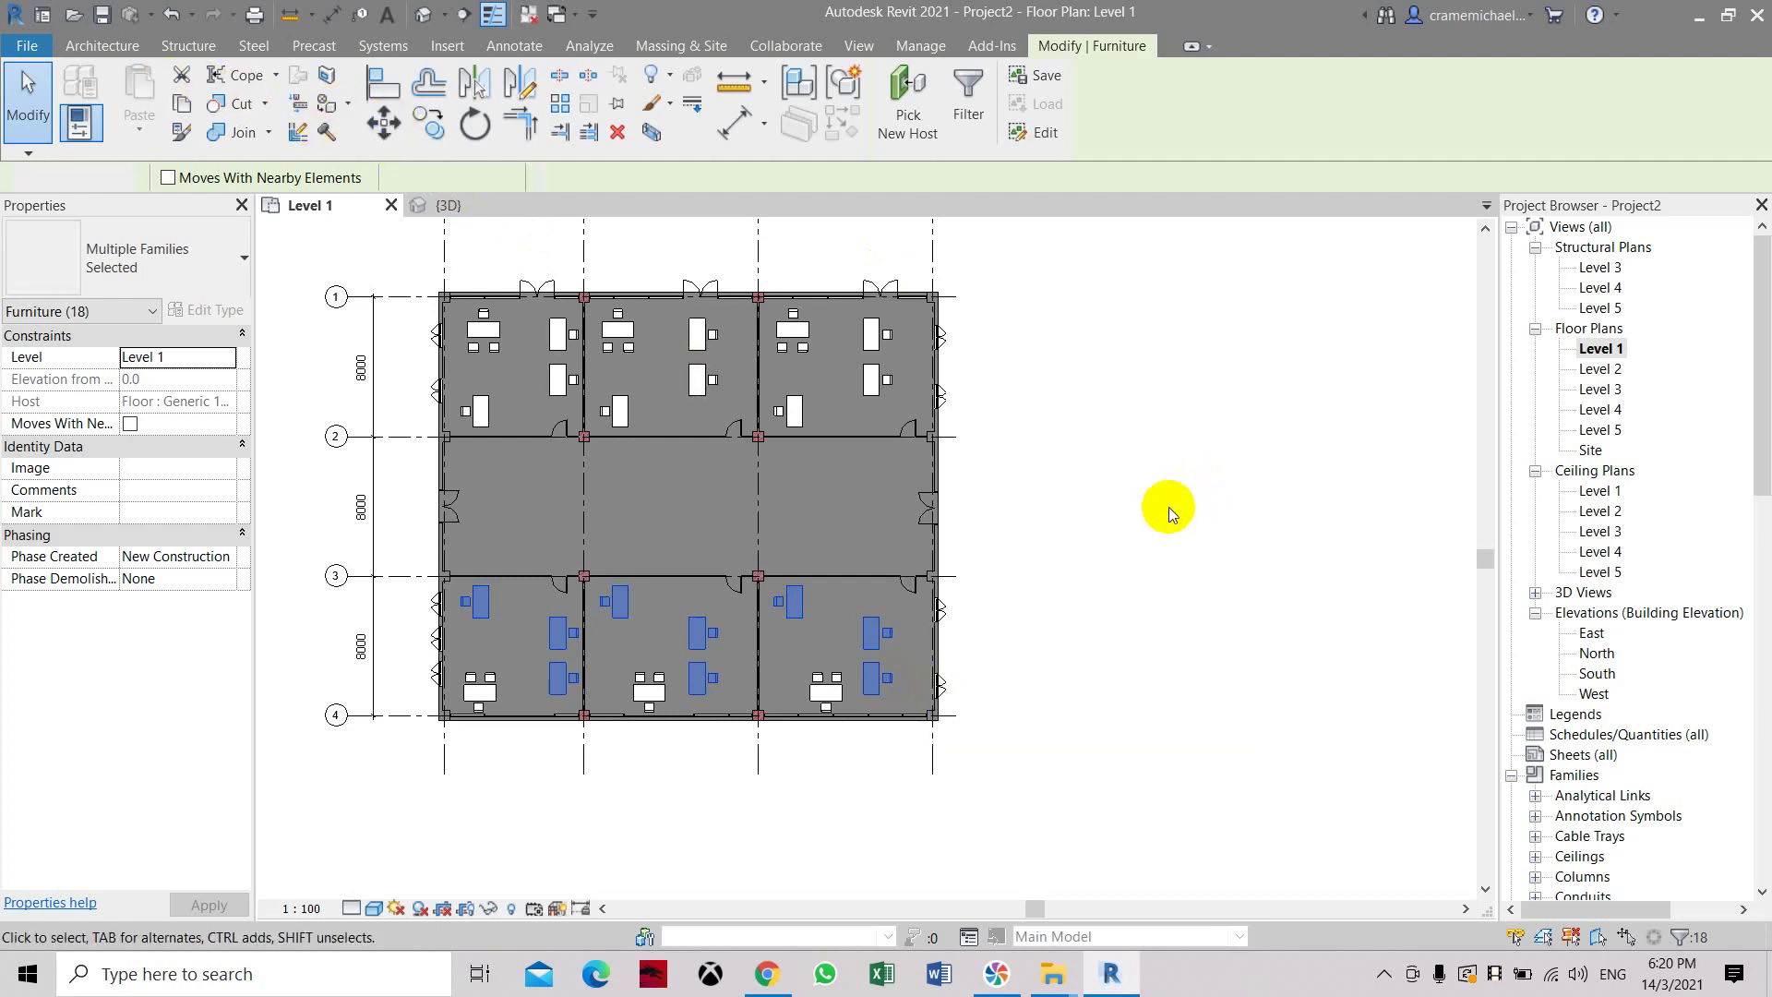
pyautogui.moveTo(695, 620); pyautogui.dragTo(803, 630, button='middle')
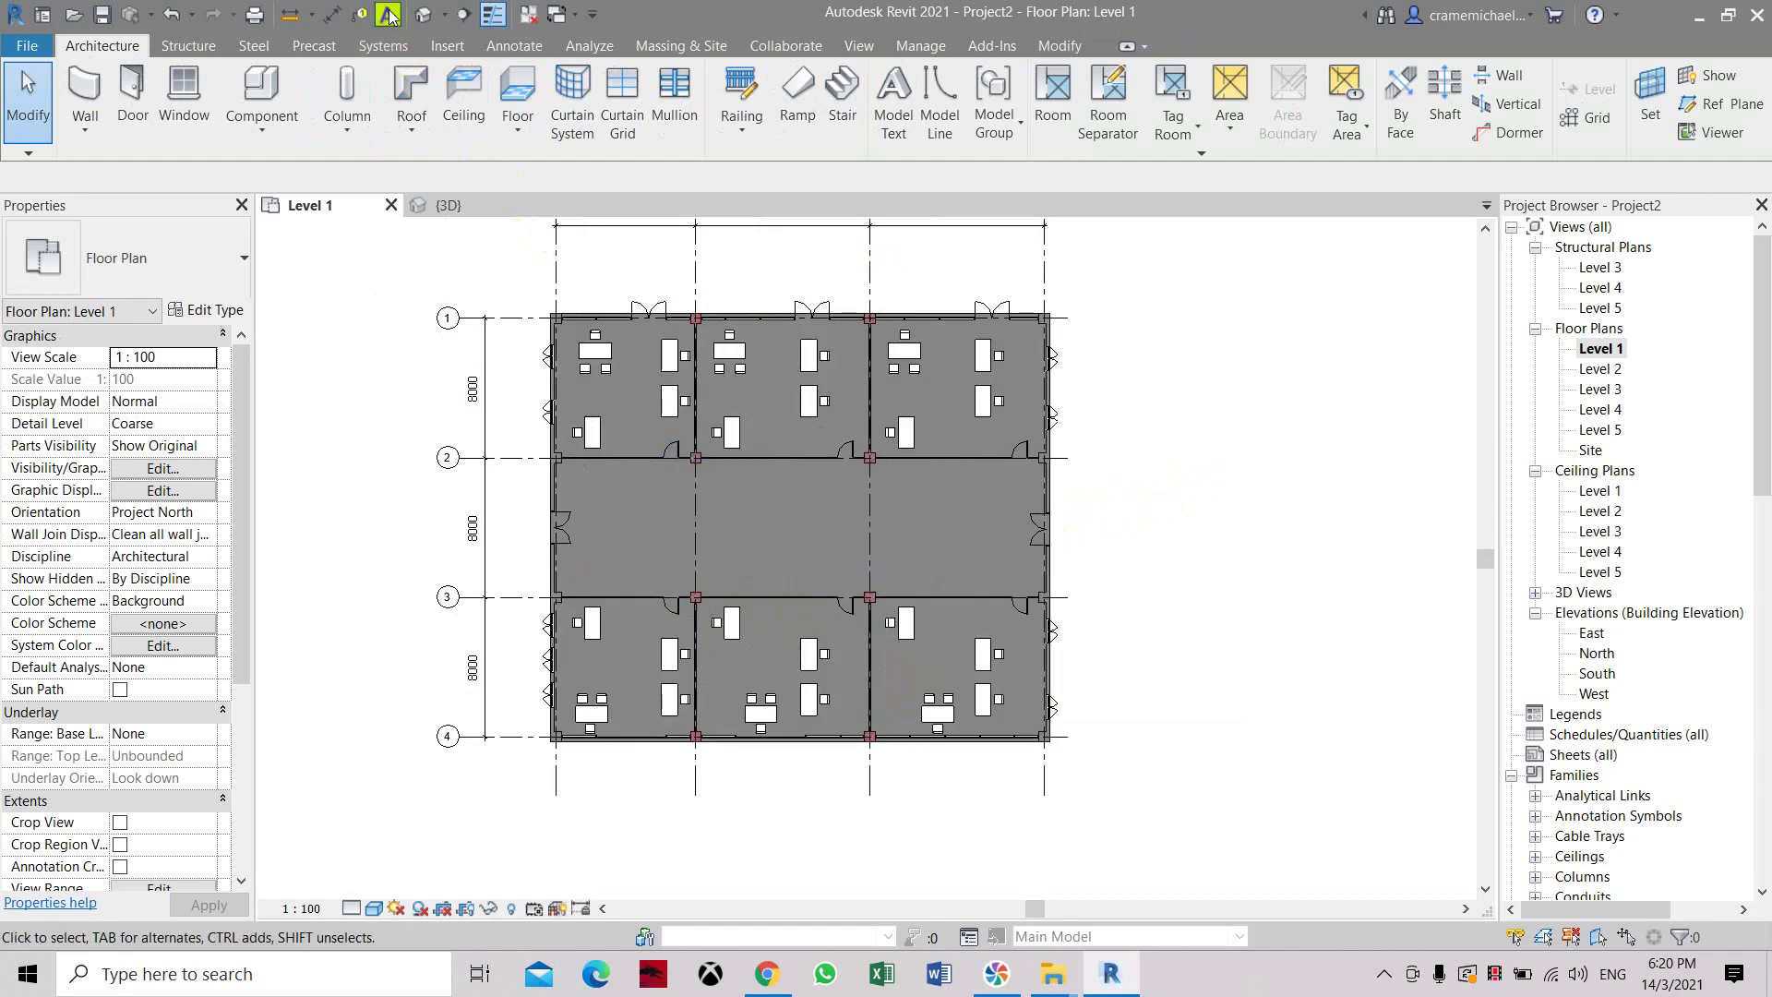
pyautogui.click(424, 13)
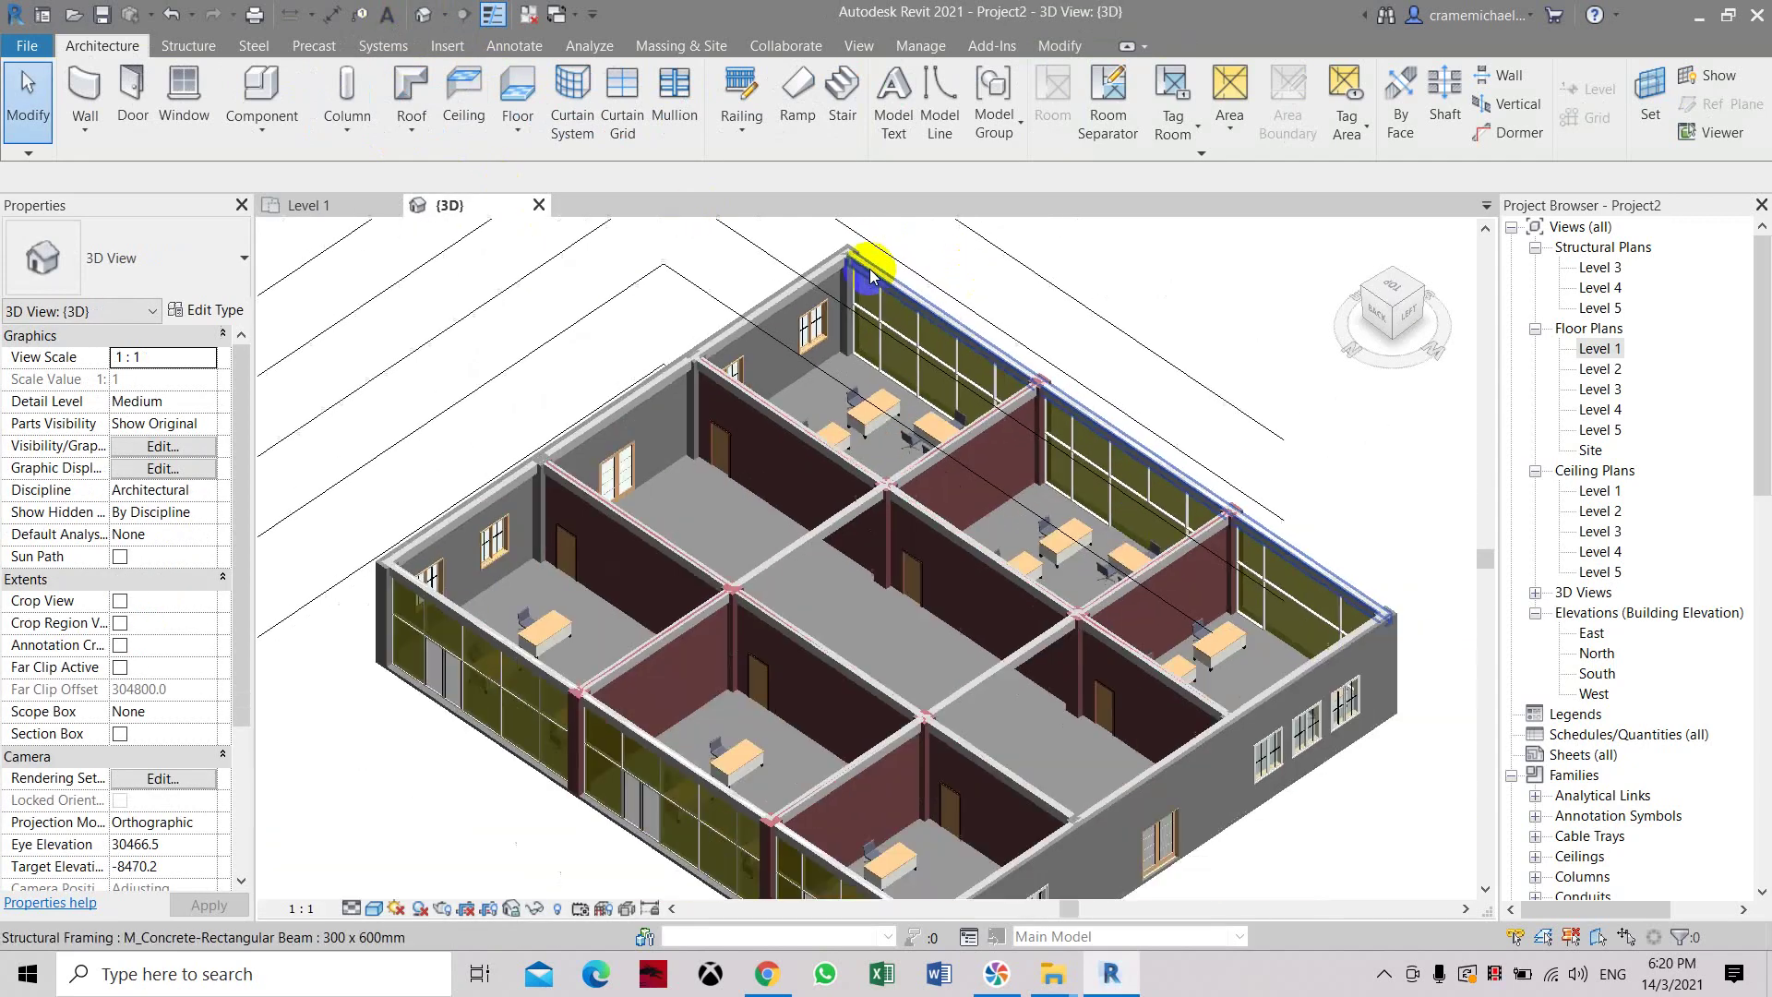
pyautogui.scroll(-3, 869, 274)
pyautogui.moveTo(1357, 329); pyautogui.dragTo(1076, 368)
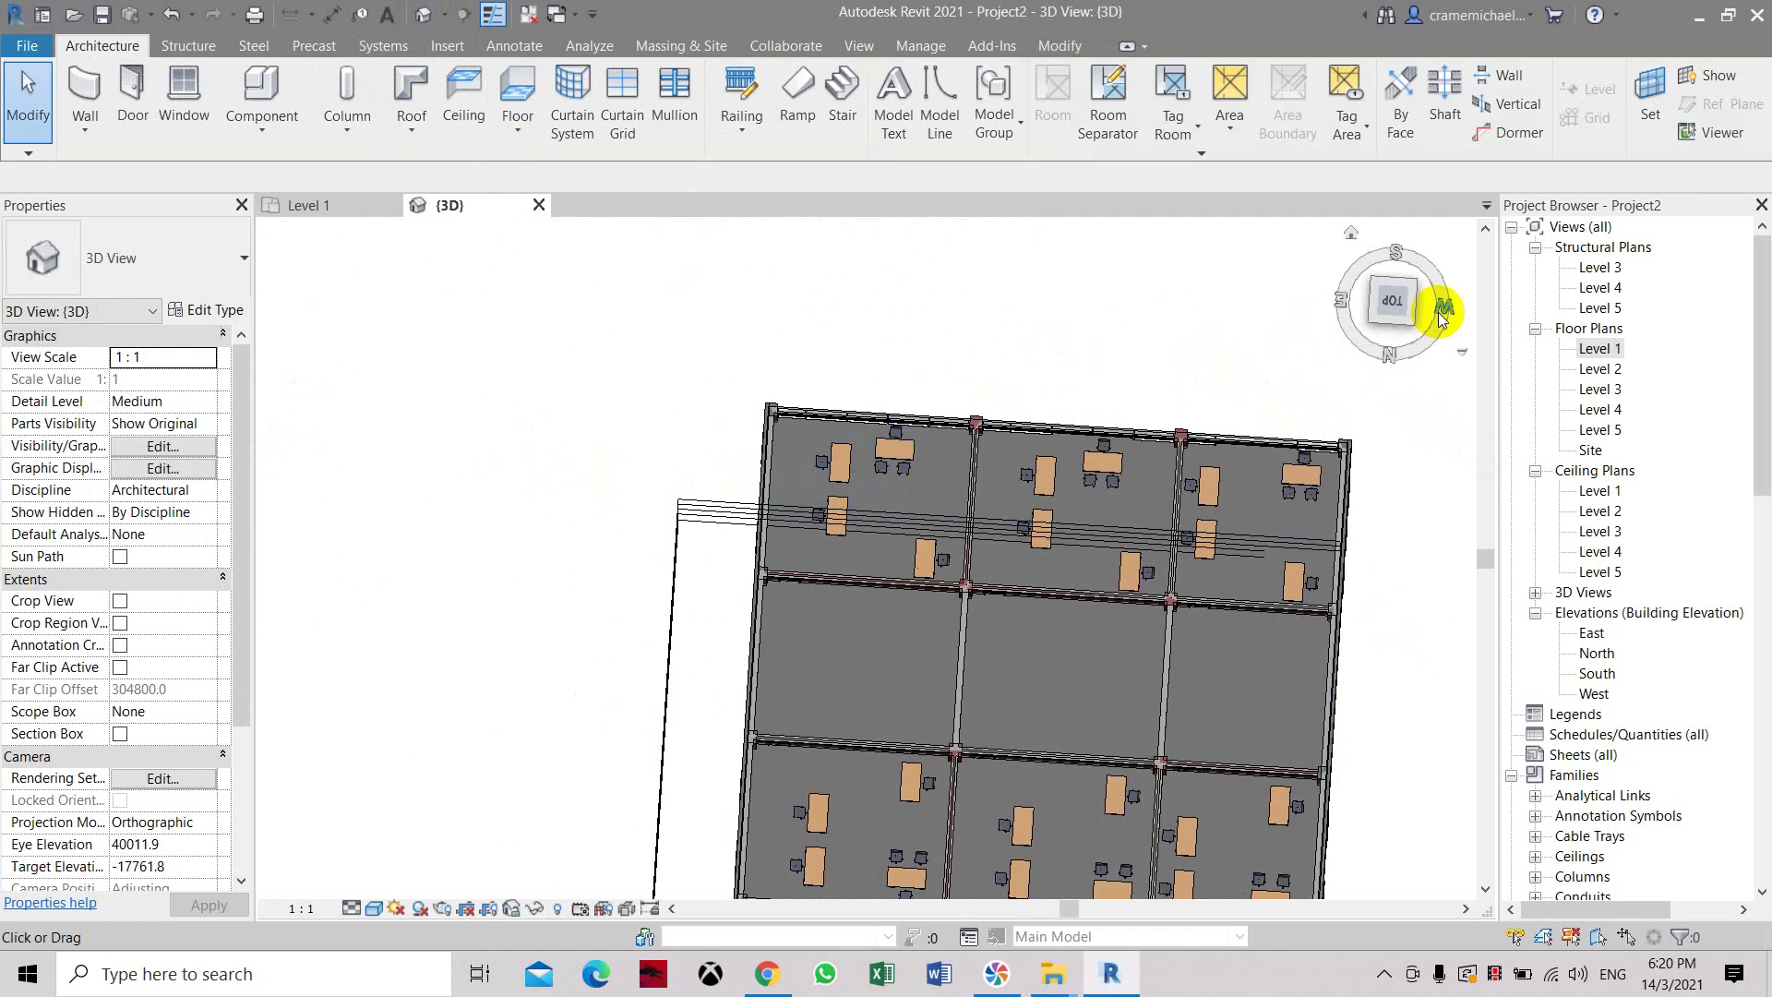
pyautogui.doubleClick(1601, 348)
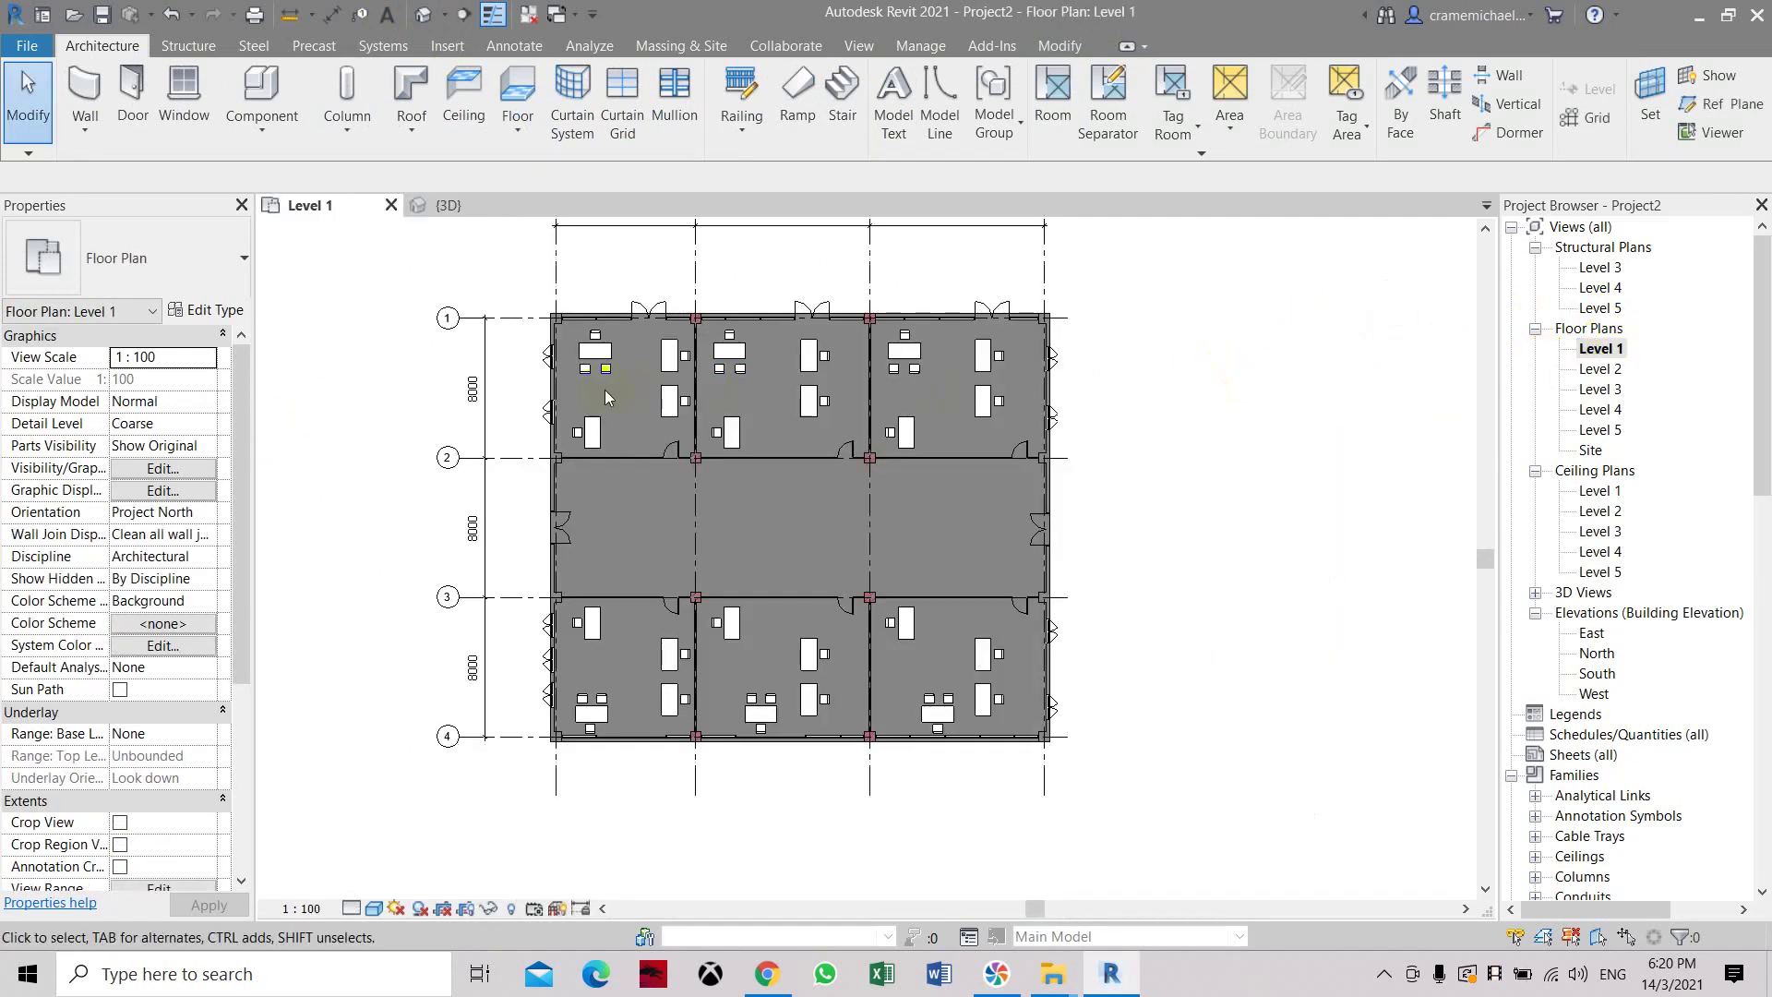
# Move the eight desks and chairs by the right walls 2000 to the right, then view in 3D.
pyautogui.scroll(2, 614, 397)
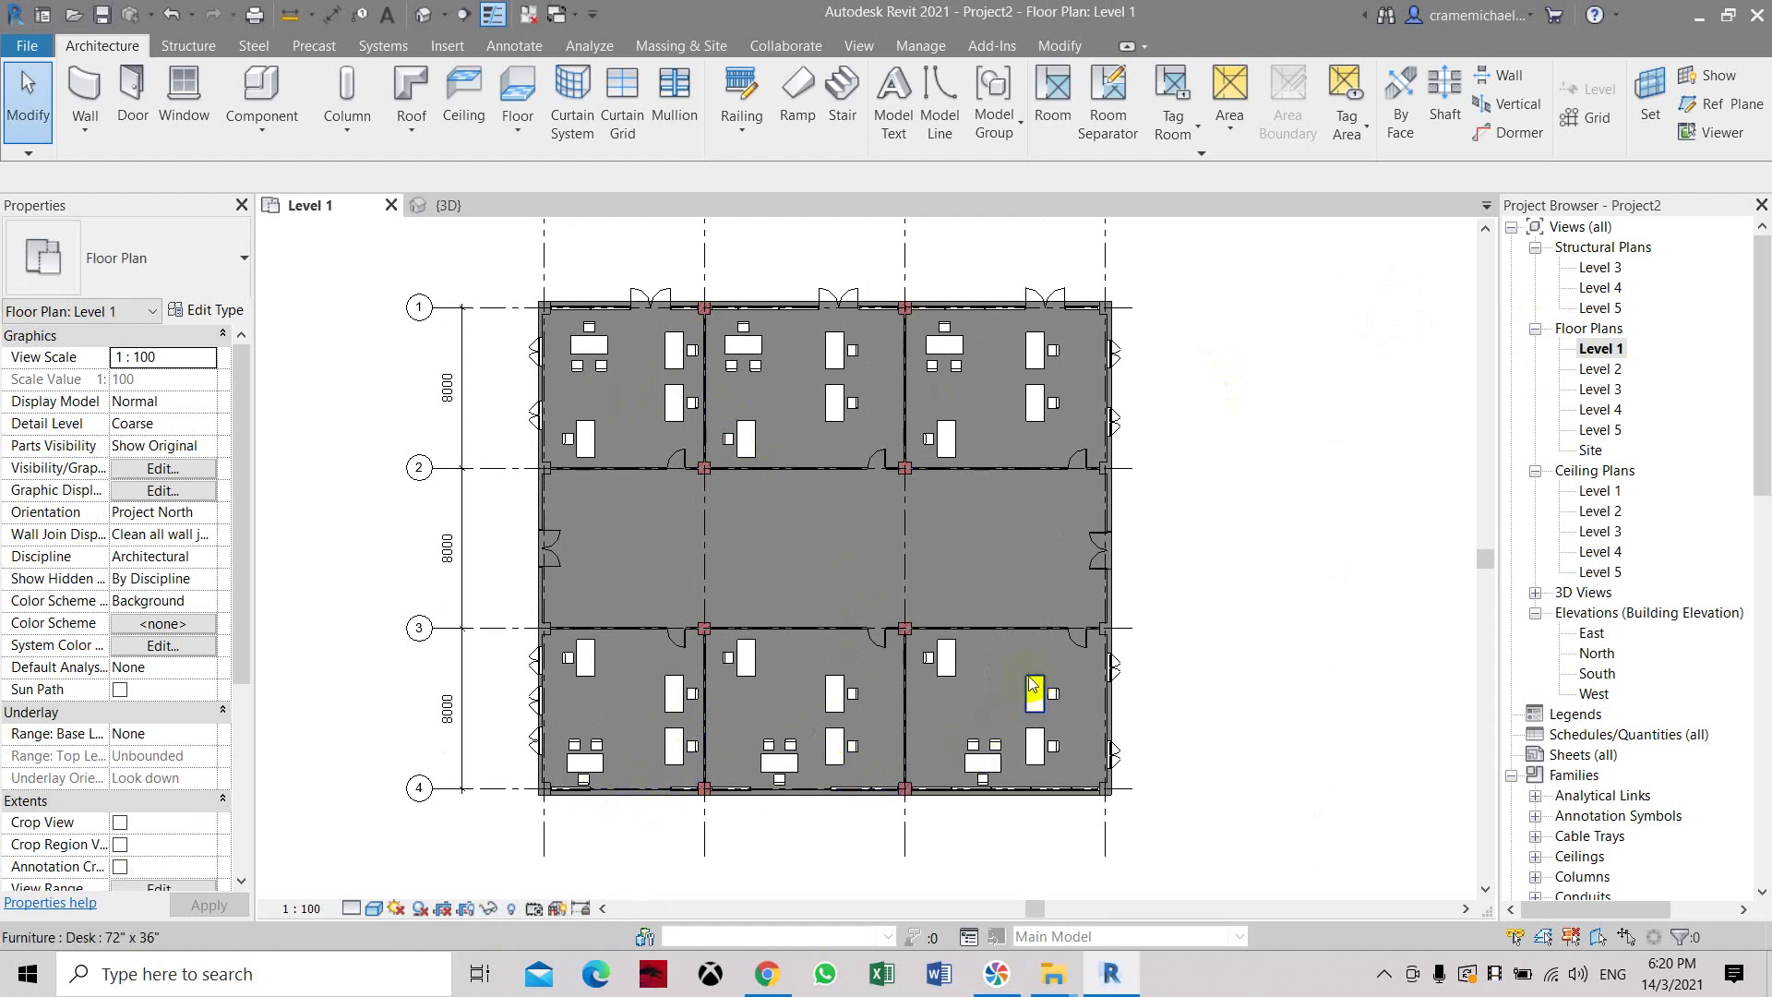
pyautogui.moveTo(1009, 325); pyautogui.dragTo(1065, 495)
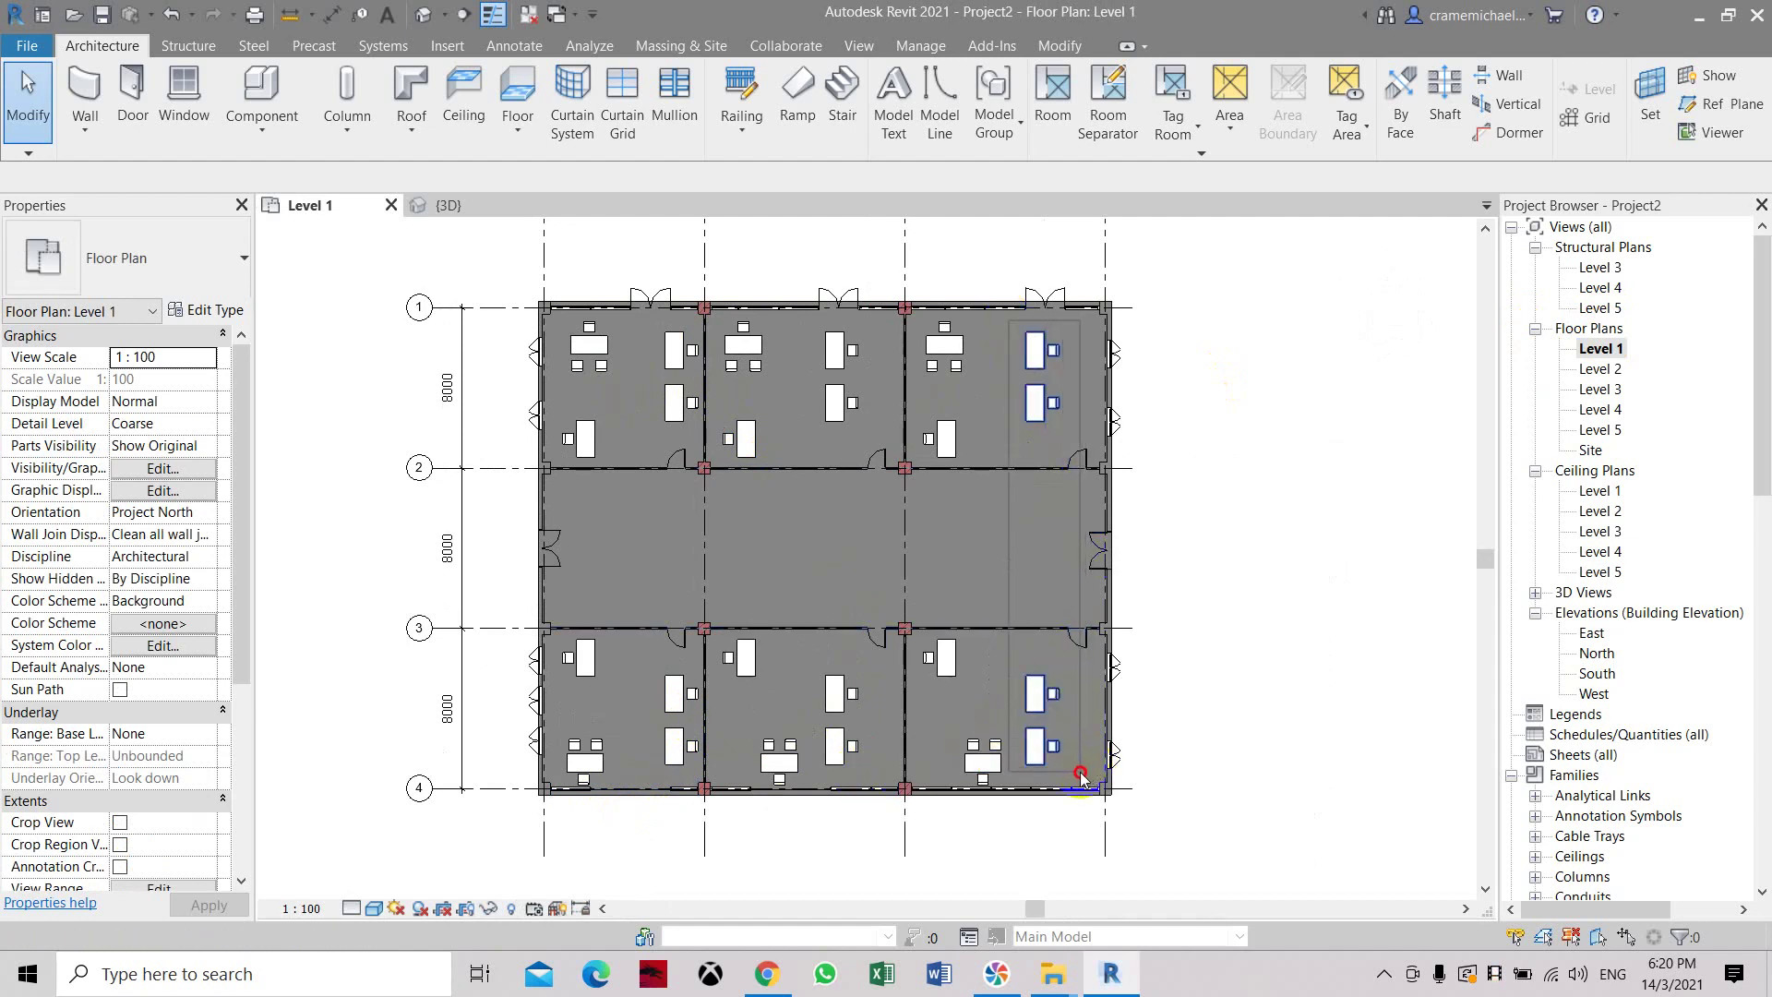
pyautogui.moveTo(1080, 777); pyautogui.dragTo(1080, 777)
pyautogui.press('m')
pyautogui.press('v')
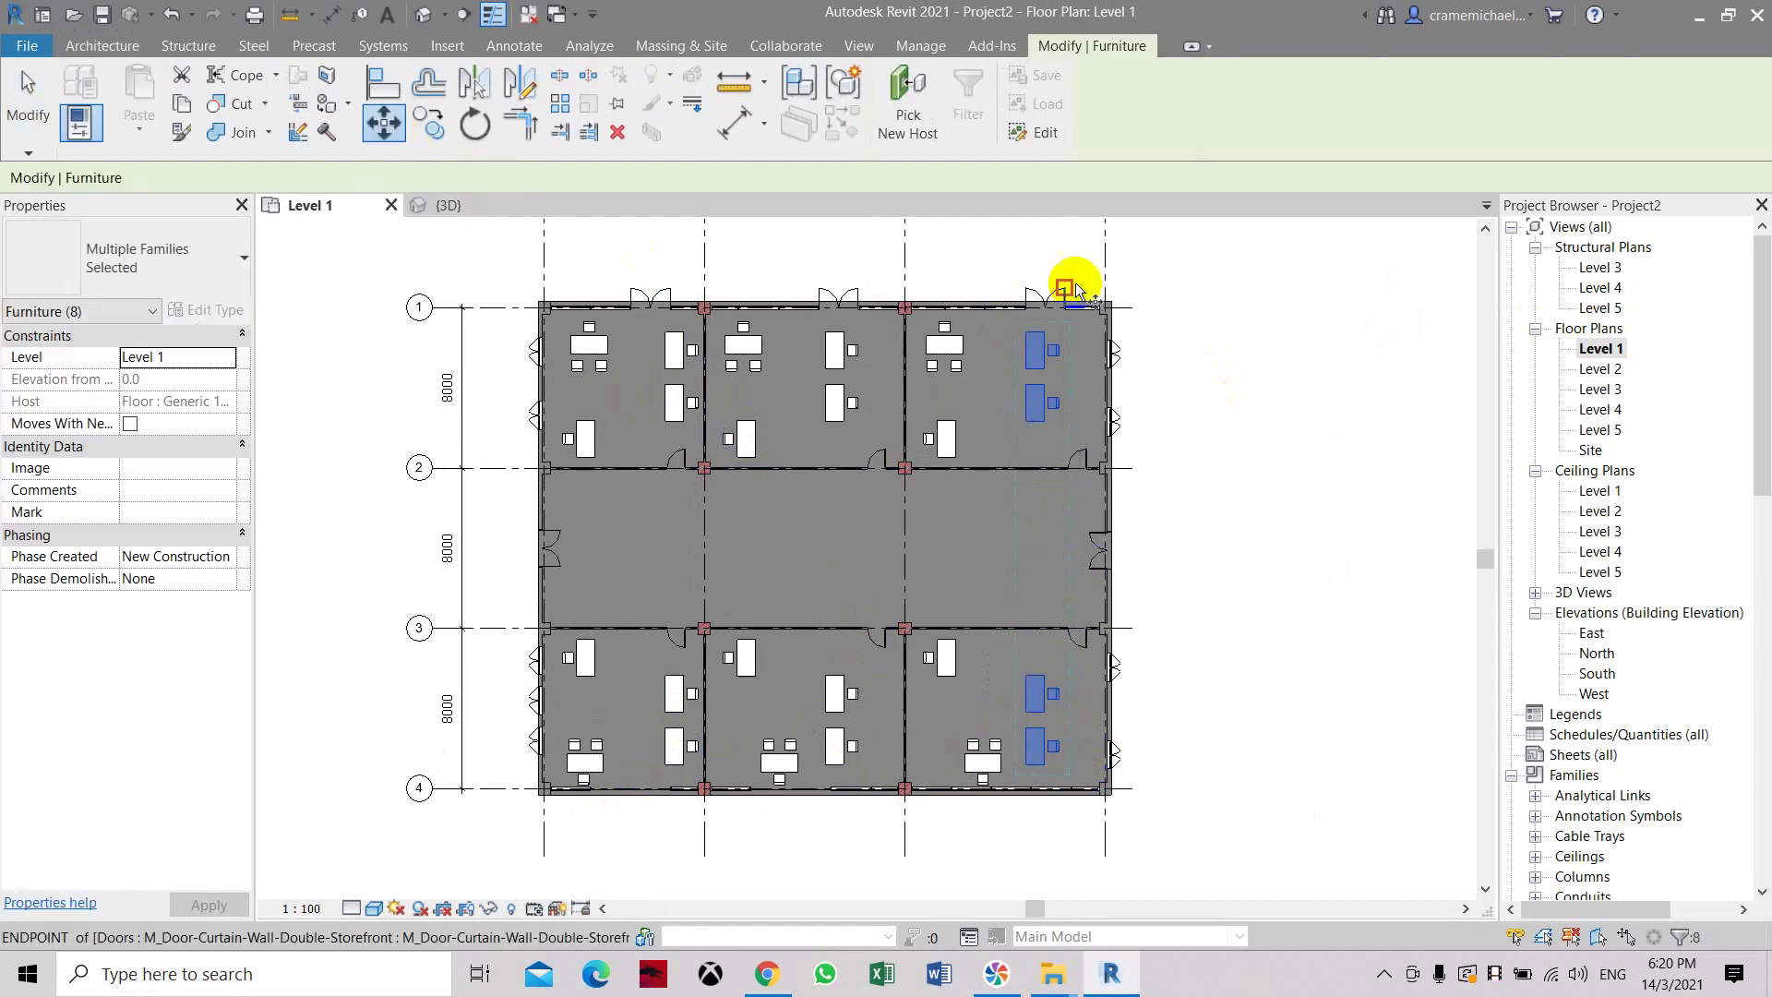
pyautogui.click(1046, 332)
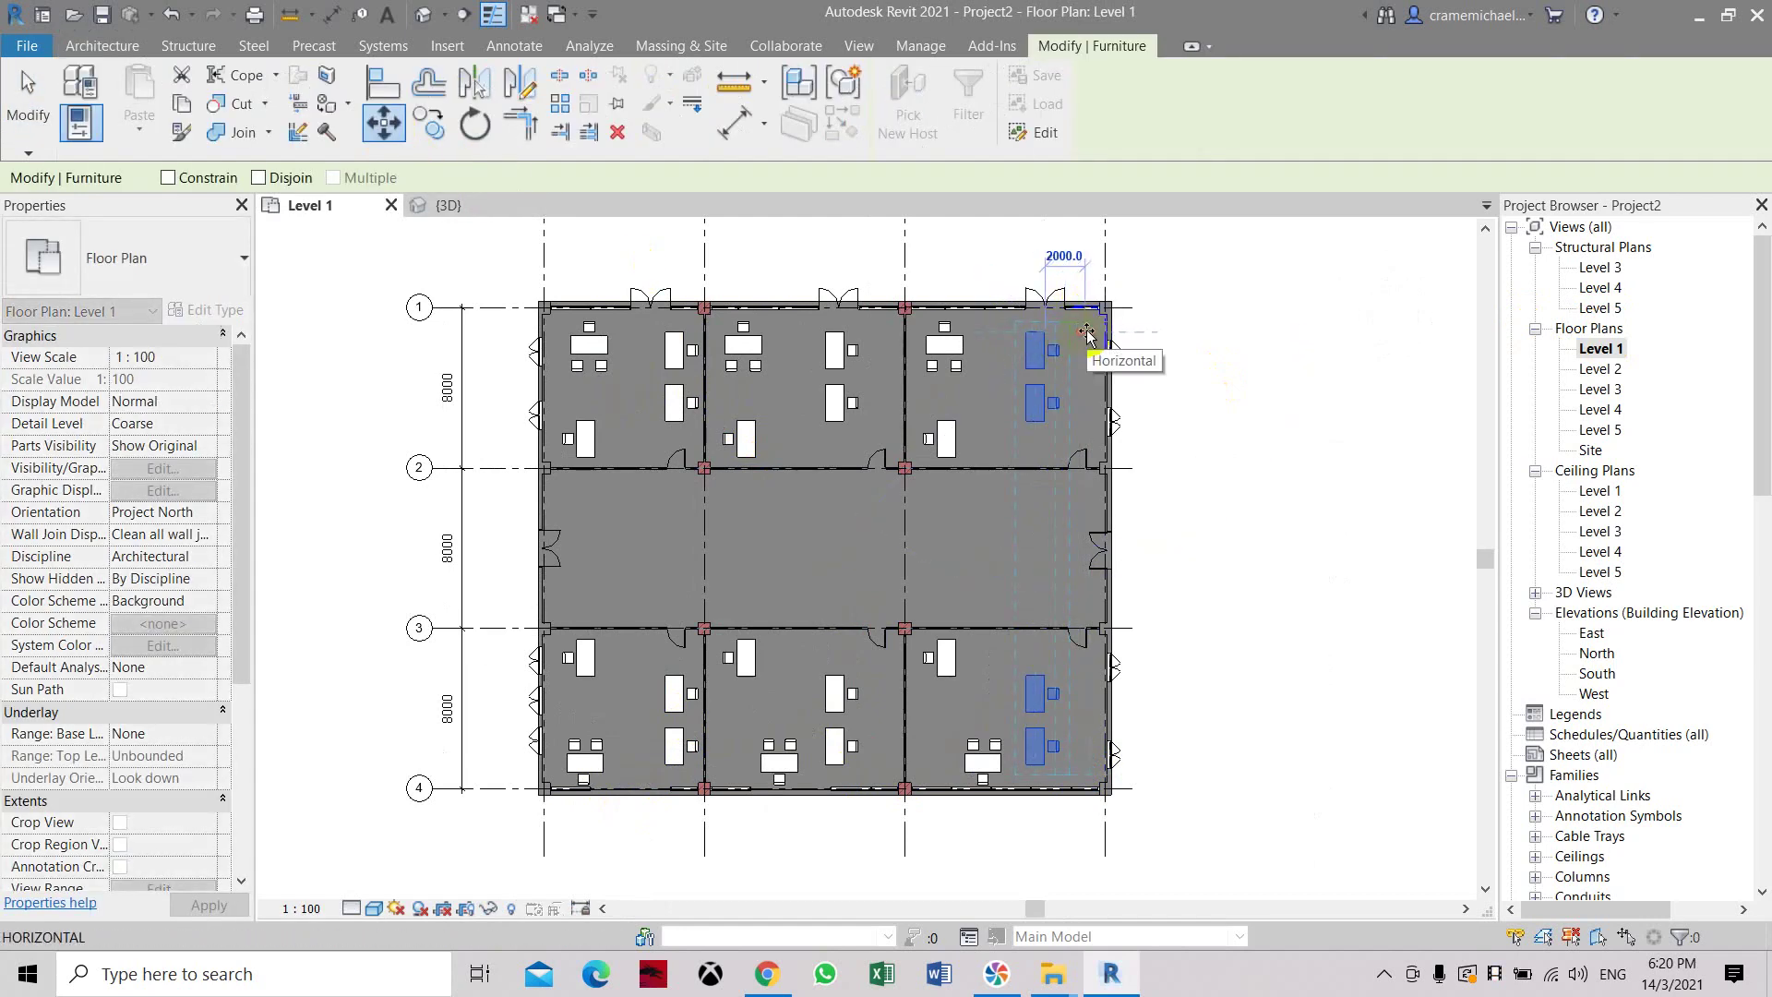
pyautogui.click(1087, 333)
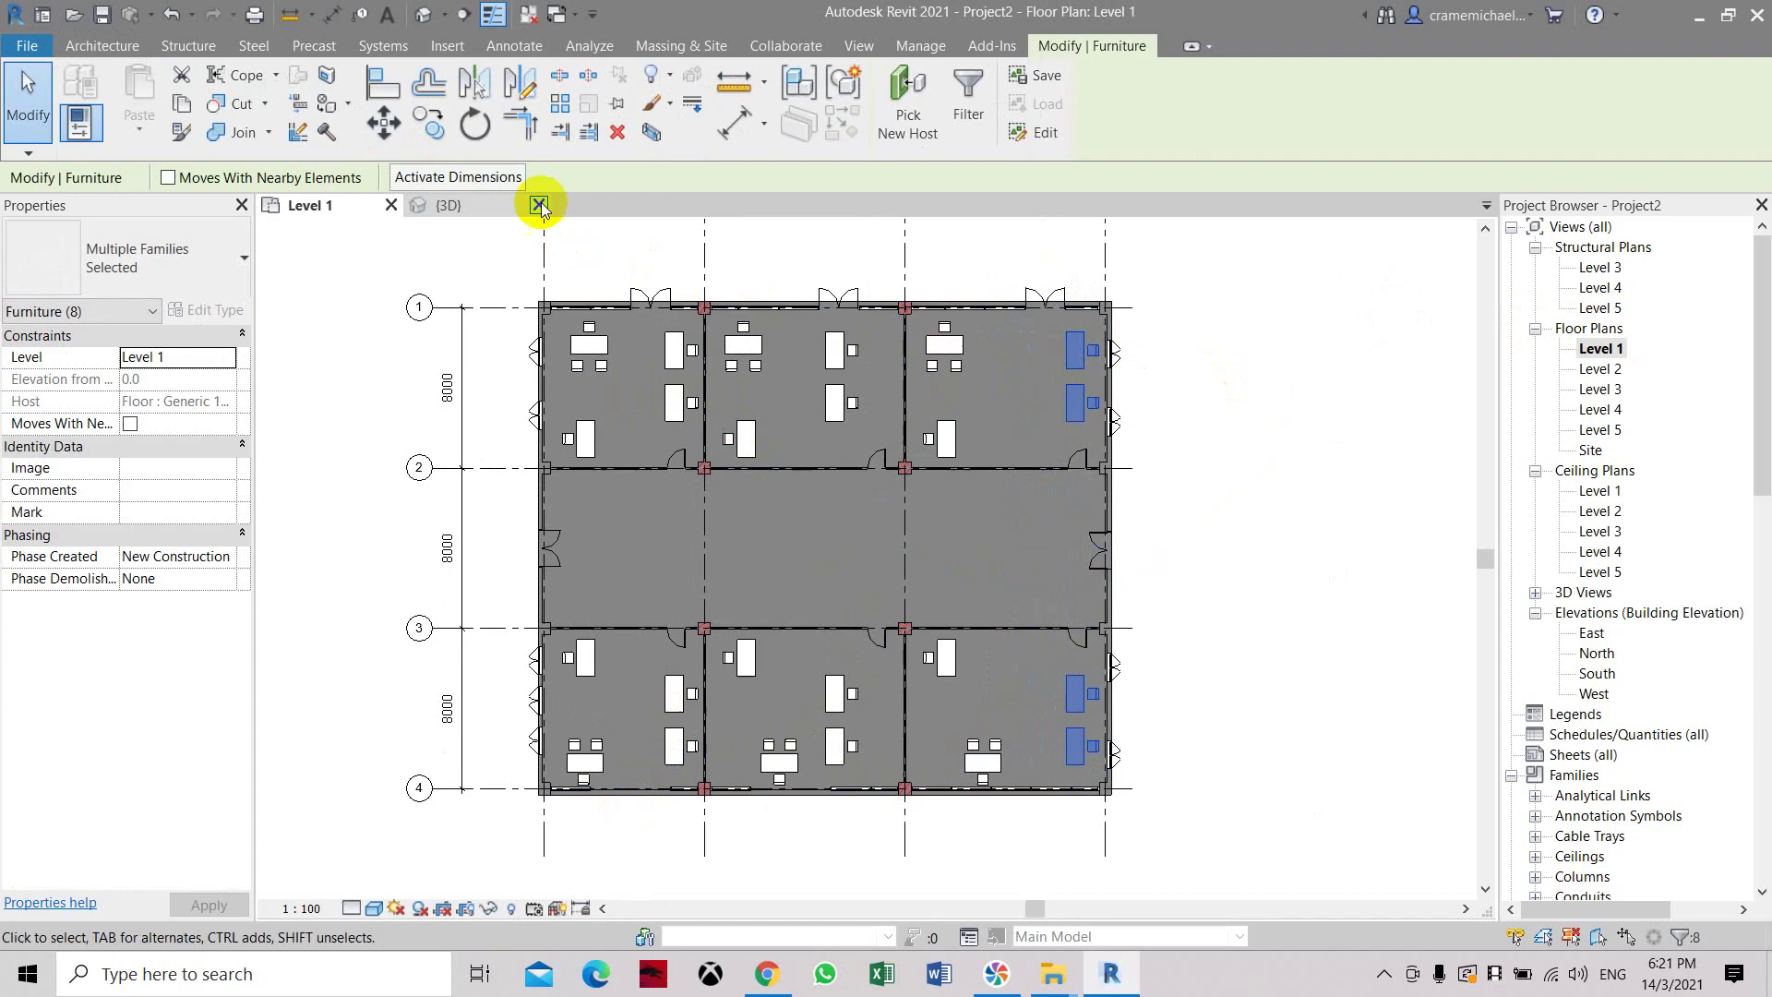
pyautogui.click(424, 15)
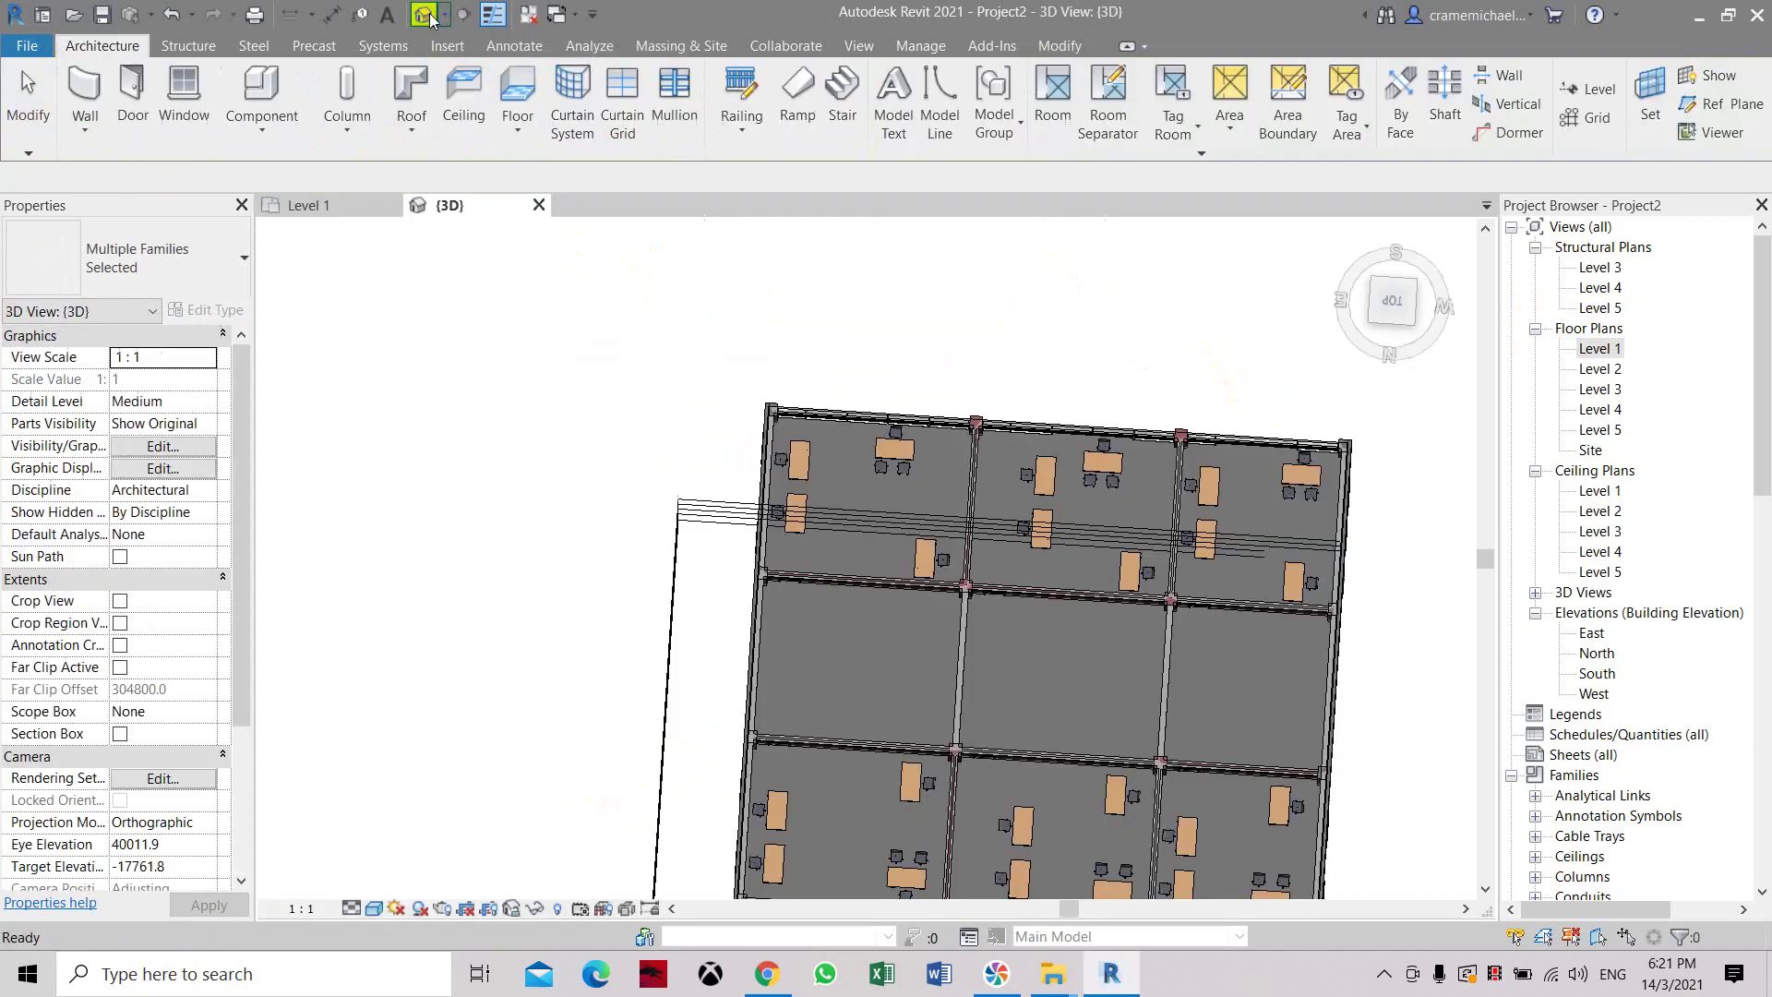
pyautogui.moveTo(1407, 318)
pyautogui.mouseDown()
pyautogui.moveTo(1393, 294)
pyautogui.moveTo(1293, 257)
pyautogui.moveTo(1293, 878)
pyautogui.moveTo(1215, 233)
pyautogui.moveTo(1048, 297)
pyautogui.moveTo(1038, 242)
pyautogui.moveTo(1215, 245)
pyautogui.moveTo(1393, 296)
pyautogui.moveTo(1311, 350)
pyautogui.mouseUp()
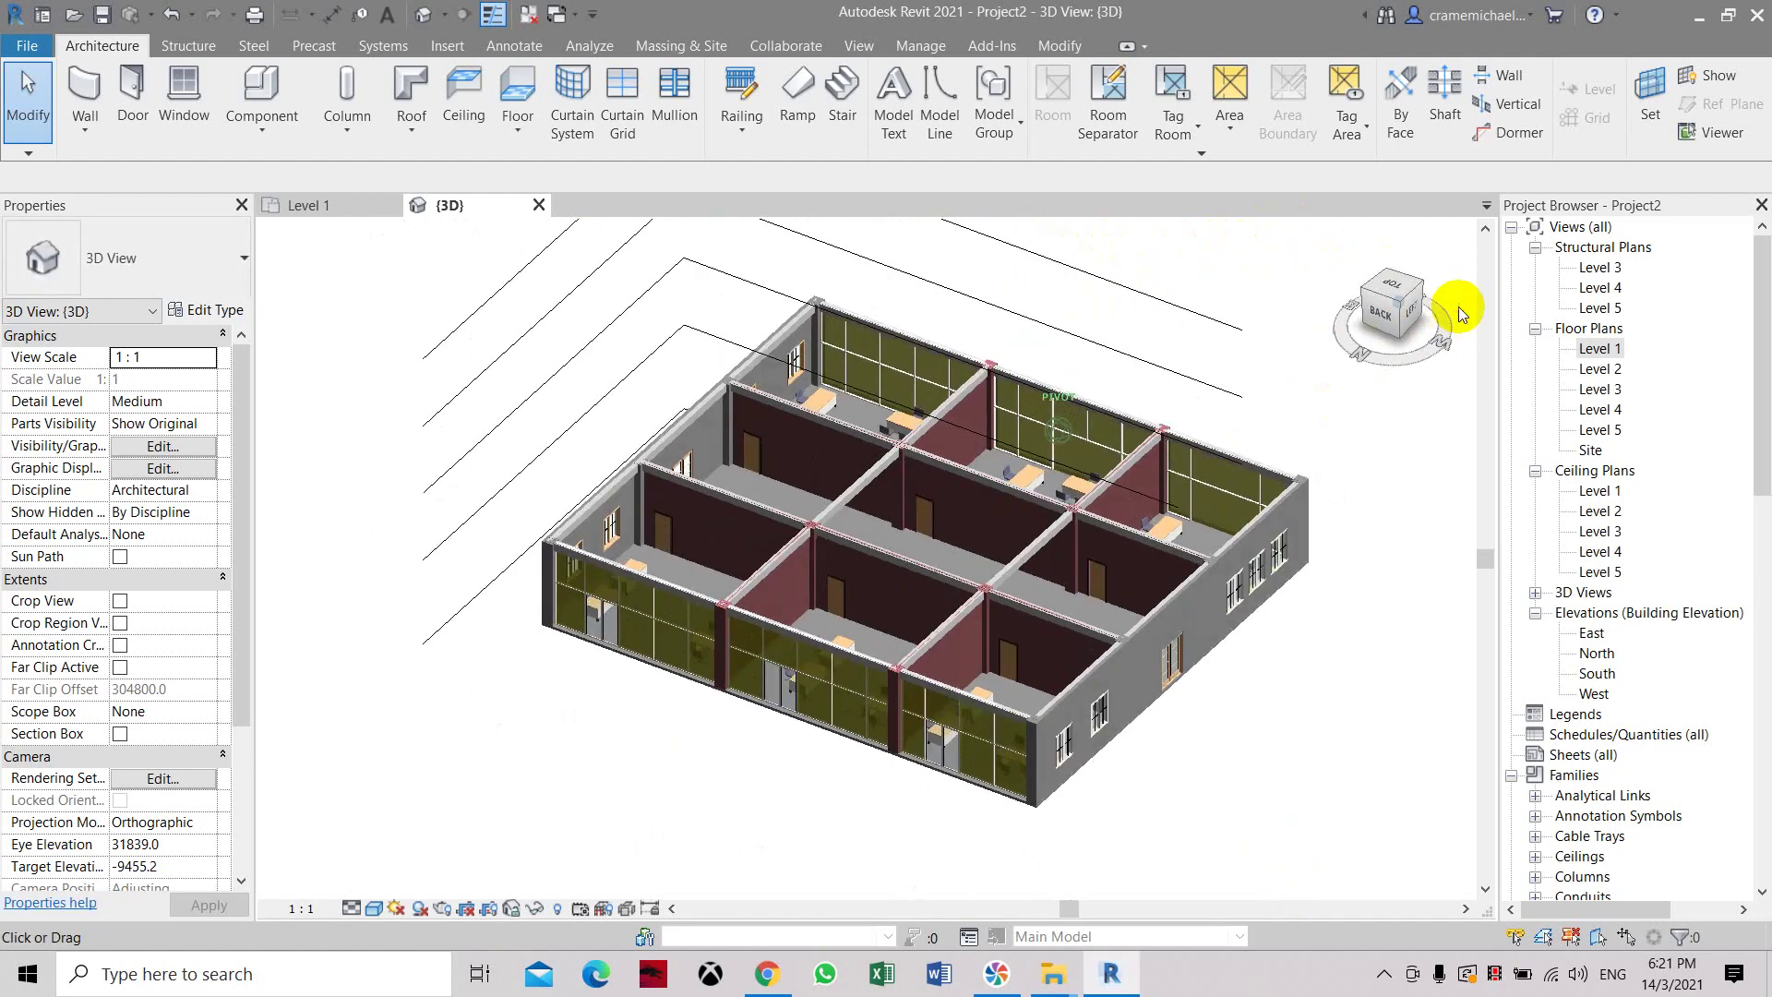
pyautogui.click(1391, 314)
pyautogui.scroll(10, 900, 397)
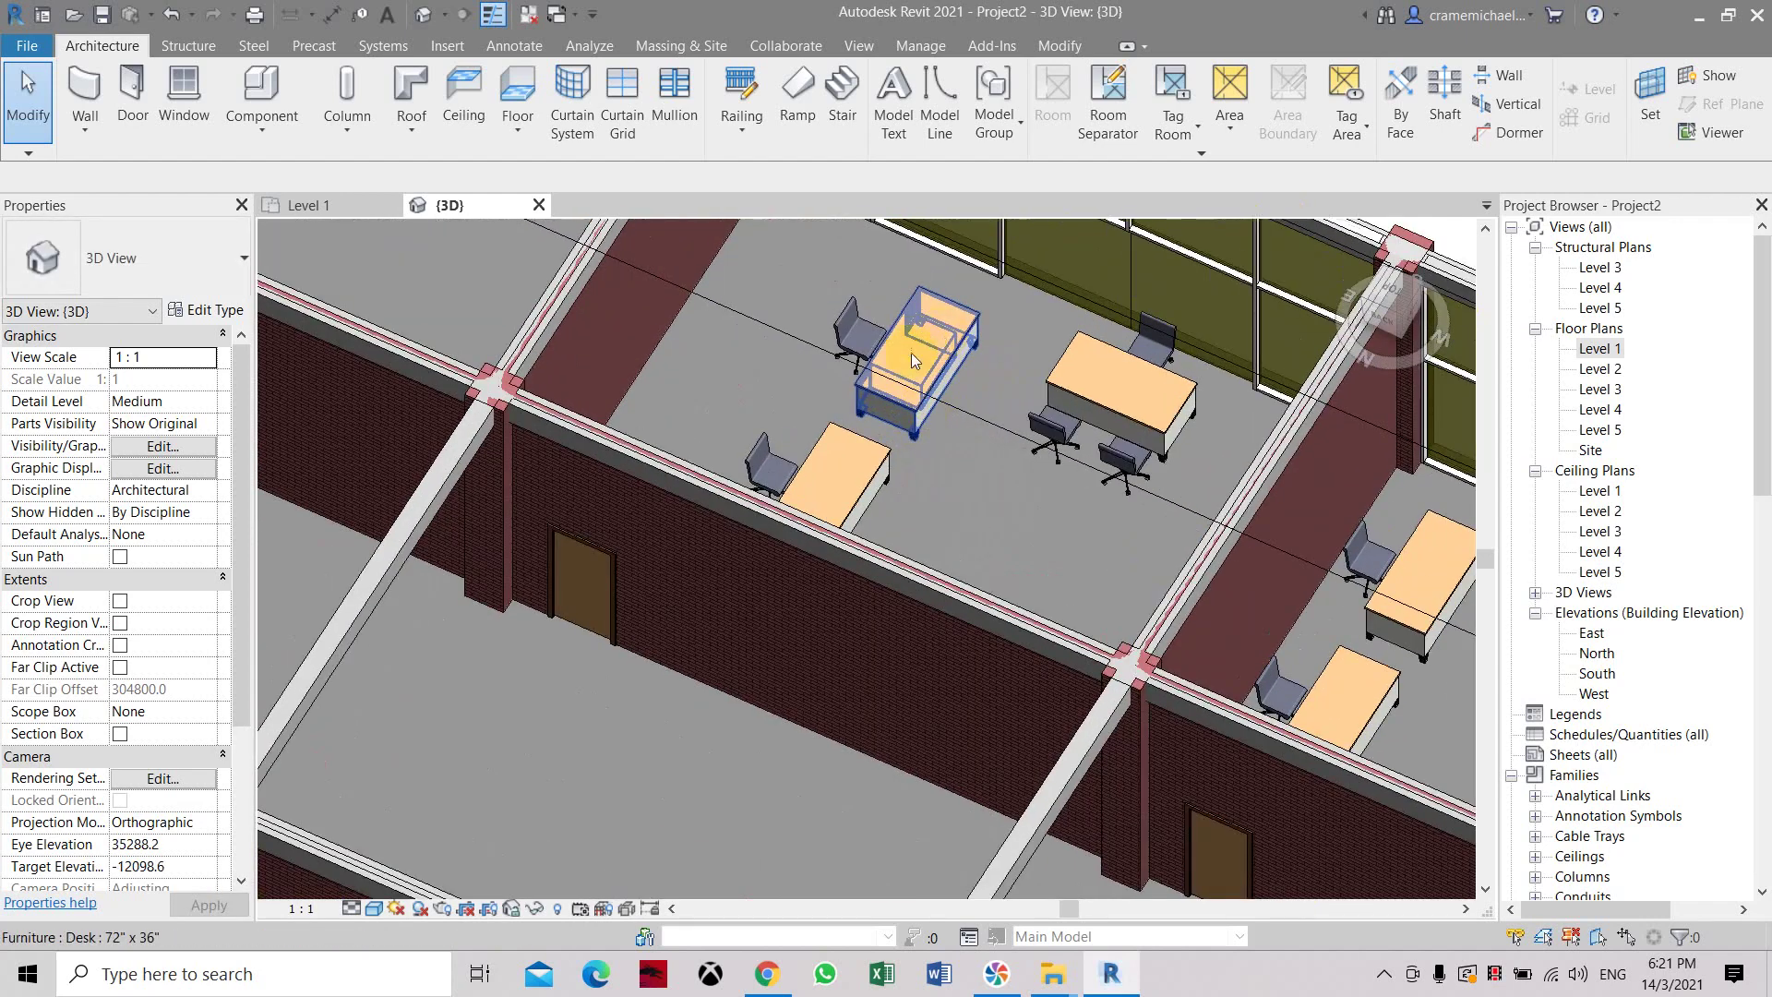
pyautogui.scroll(-2, 894, 395)
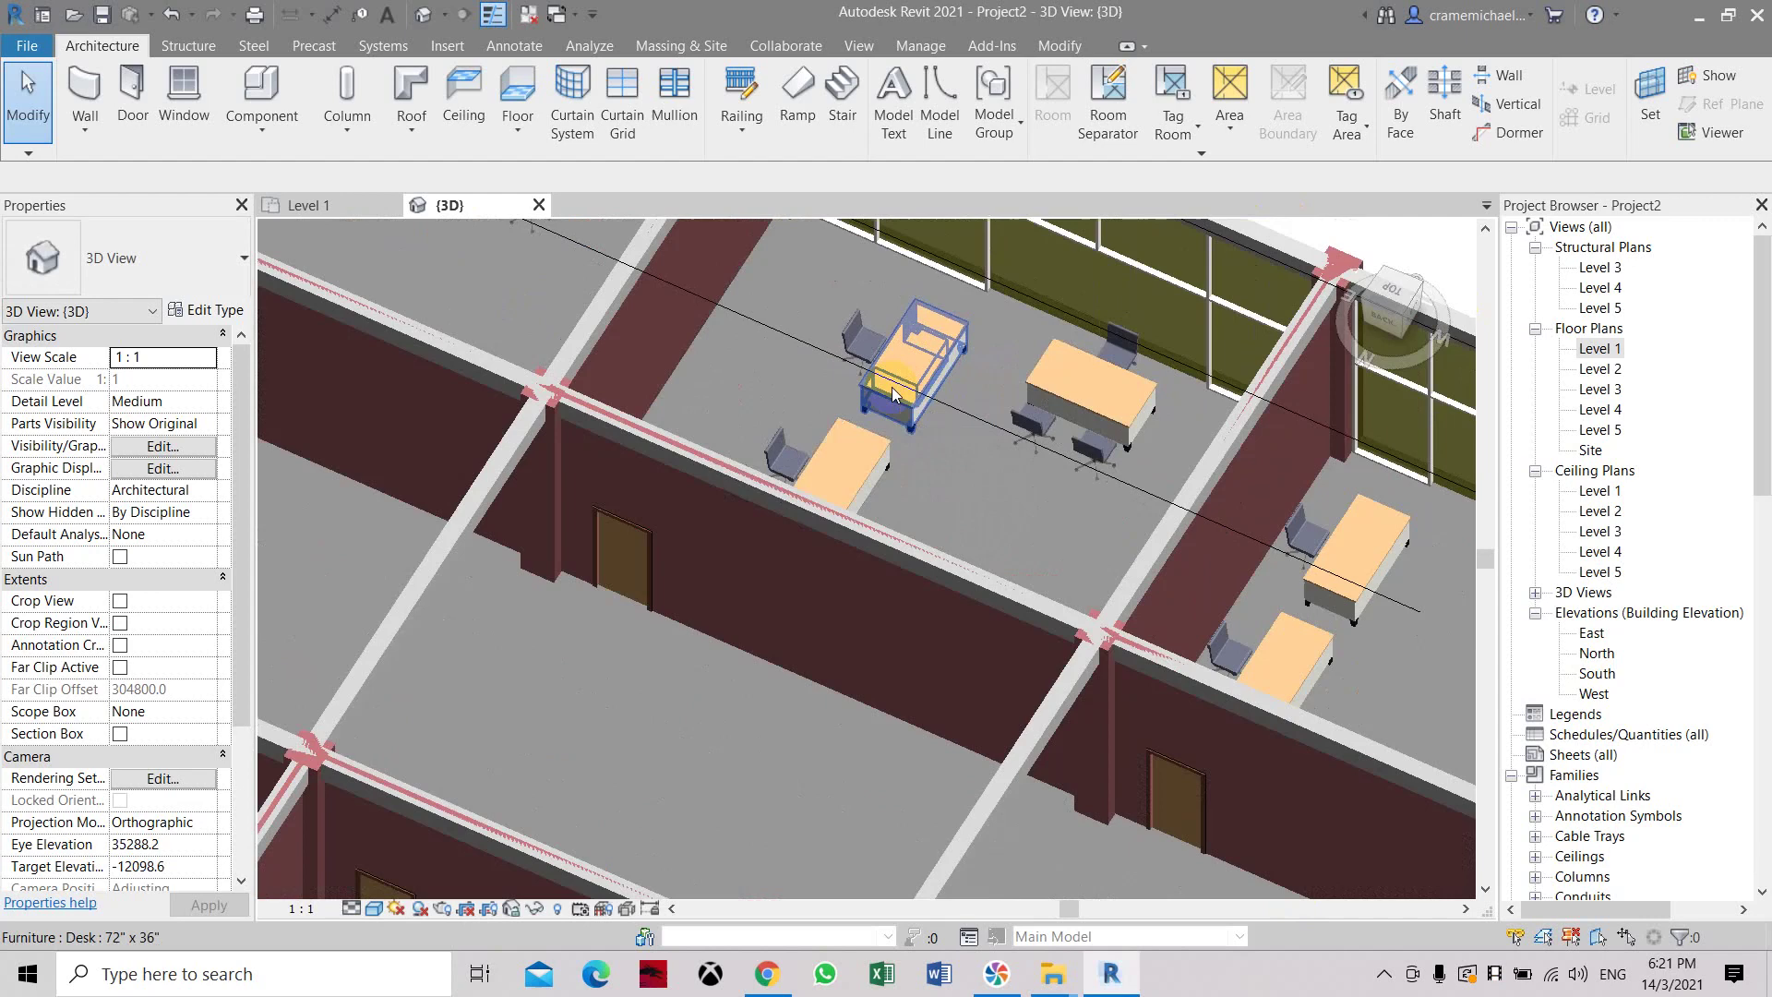
pyautogui.scroll(-4, 893, 395)
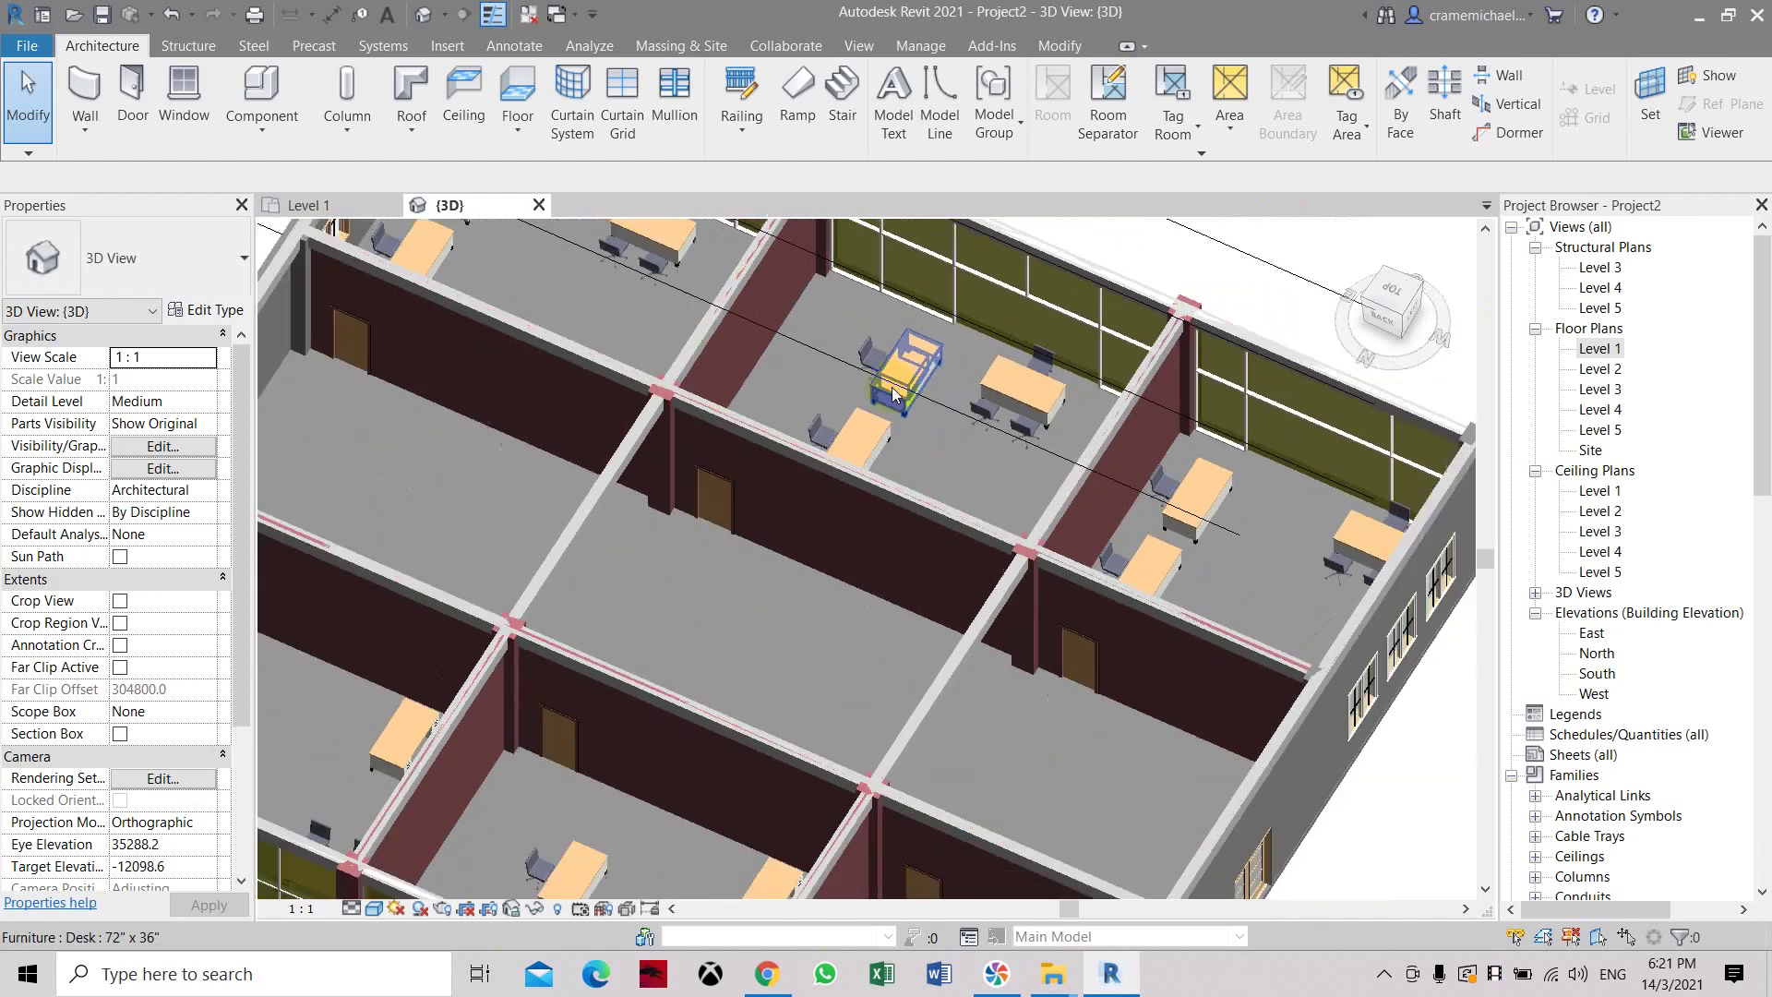
pyautogui.scroll(2, 893, 395)
pyautogui.scroll(-5, 893, 395)
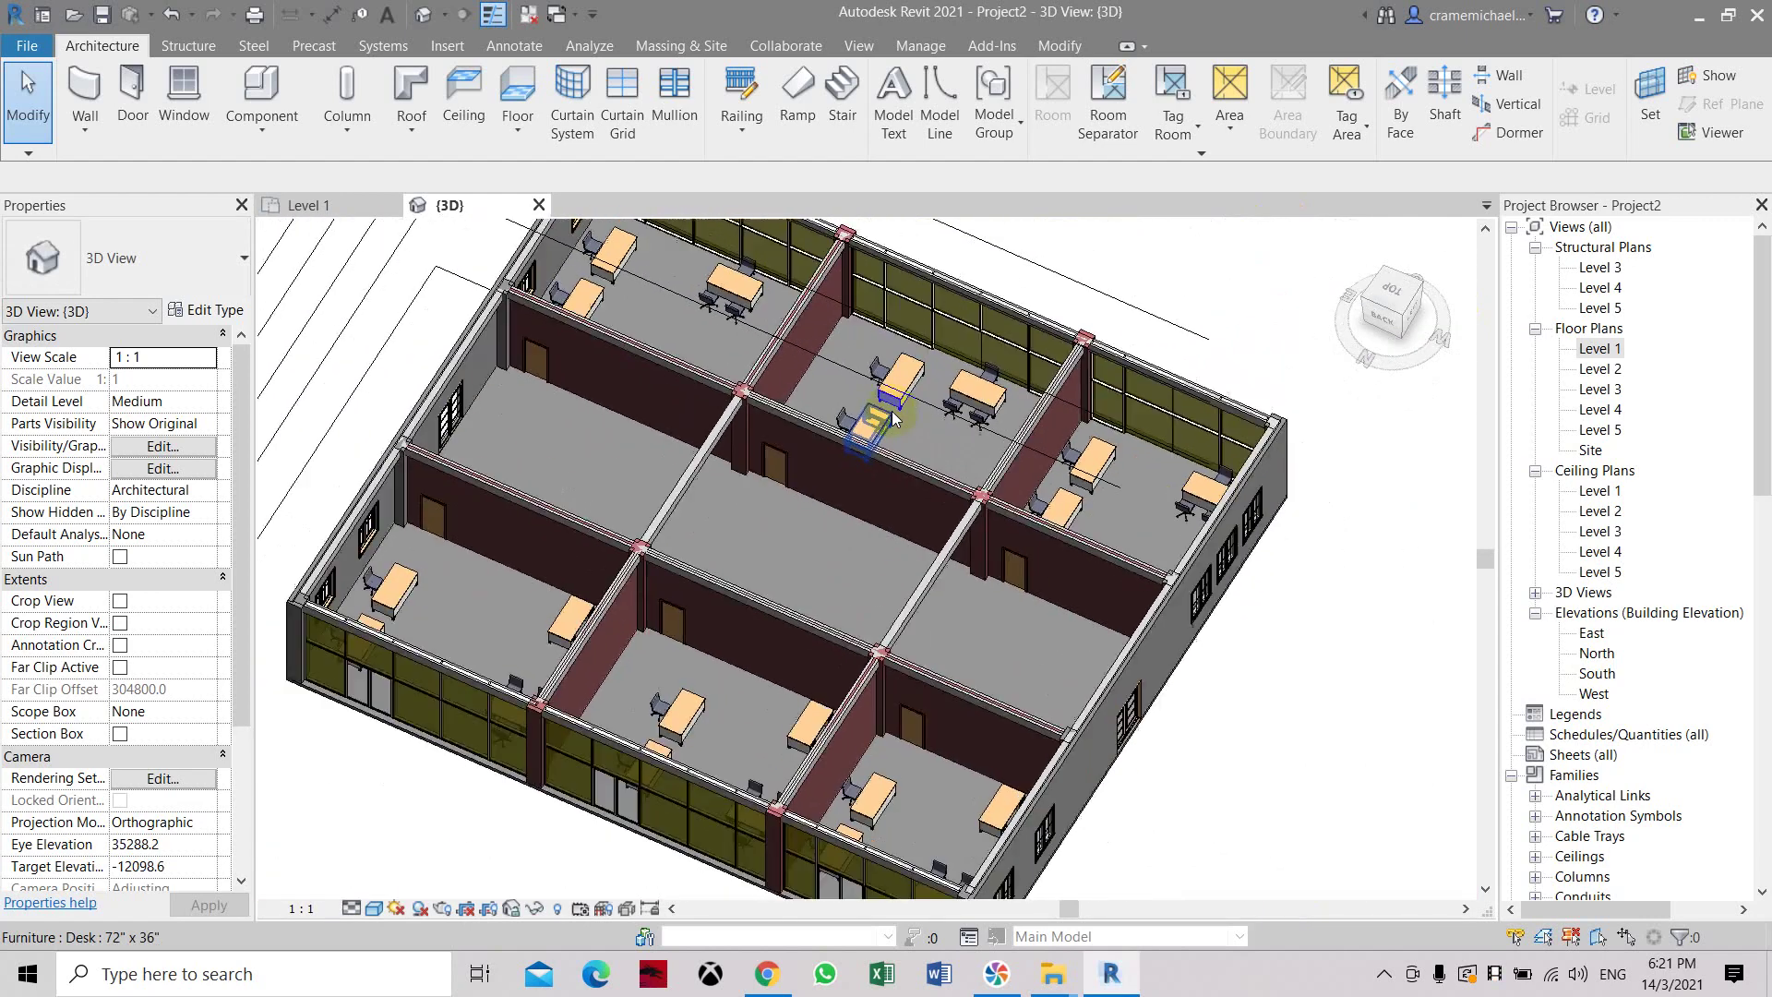
pyautogui.click(1338, 351)
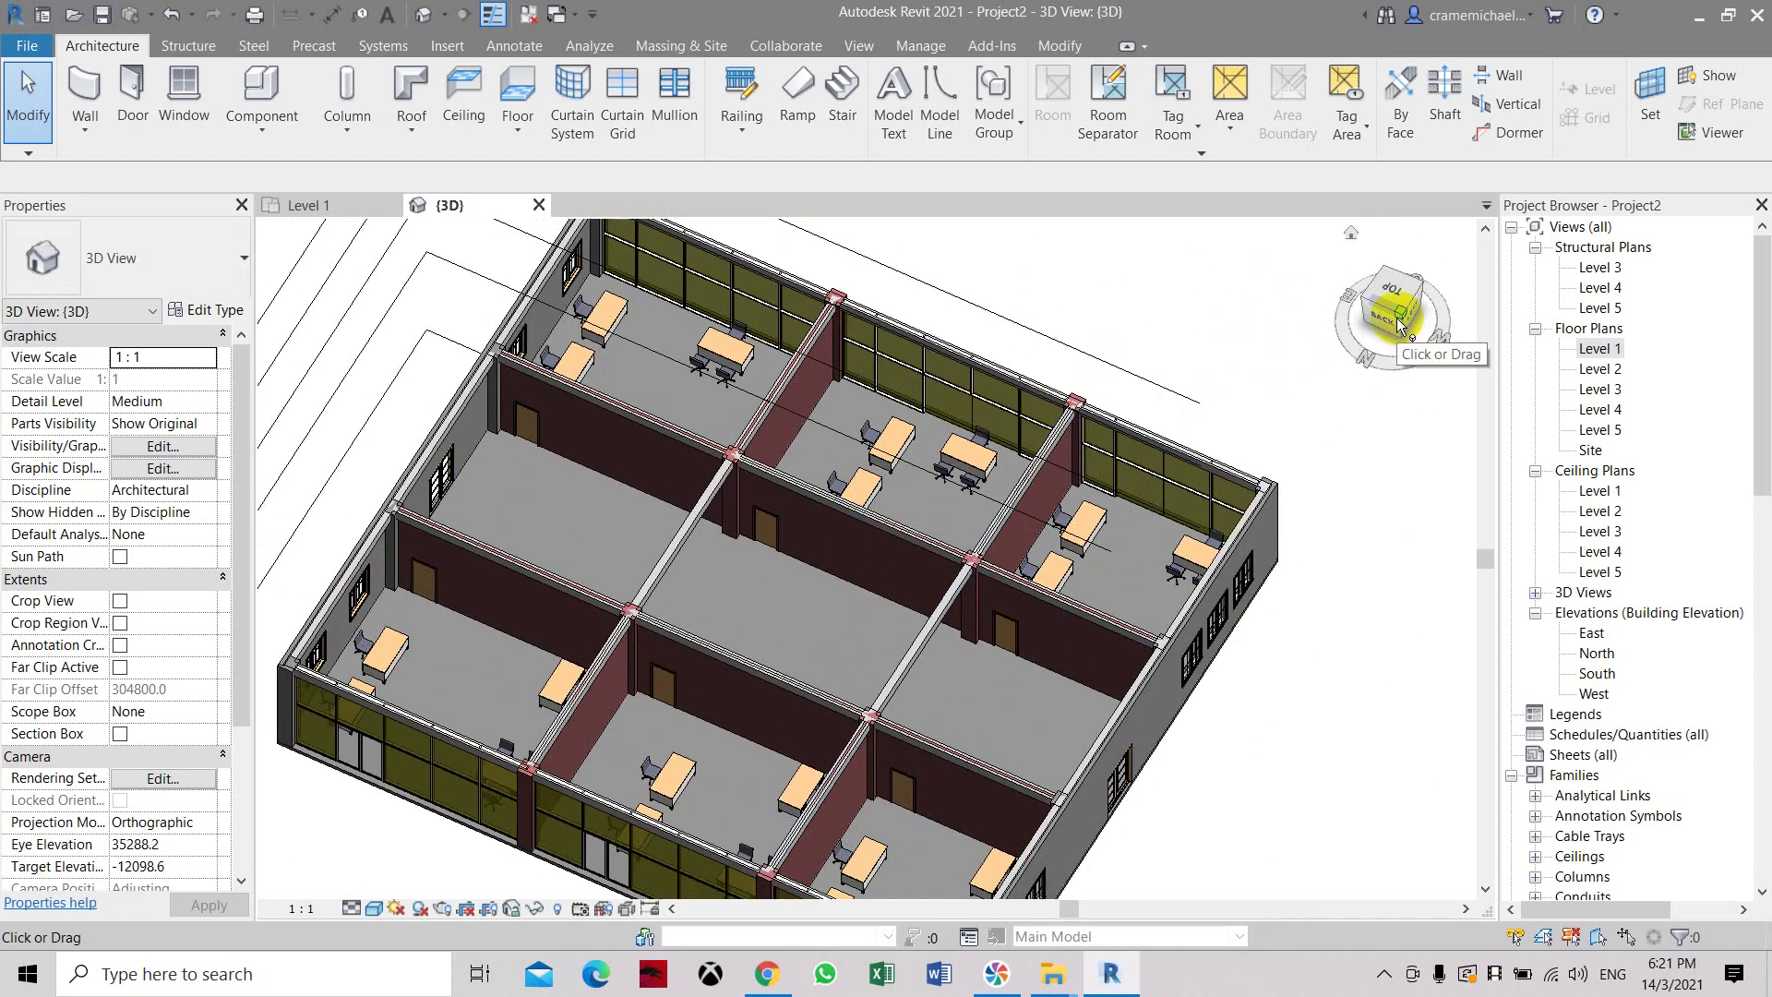
pyautogui.moveTo(1389, 316); pyautogui.dragTo(1356, 308)
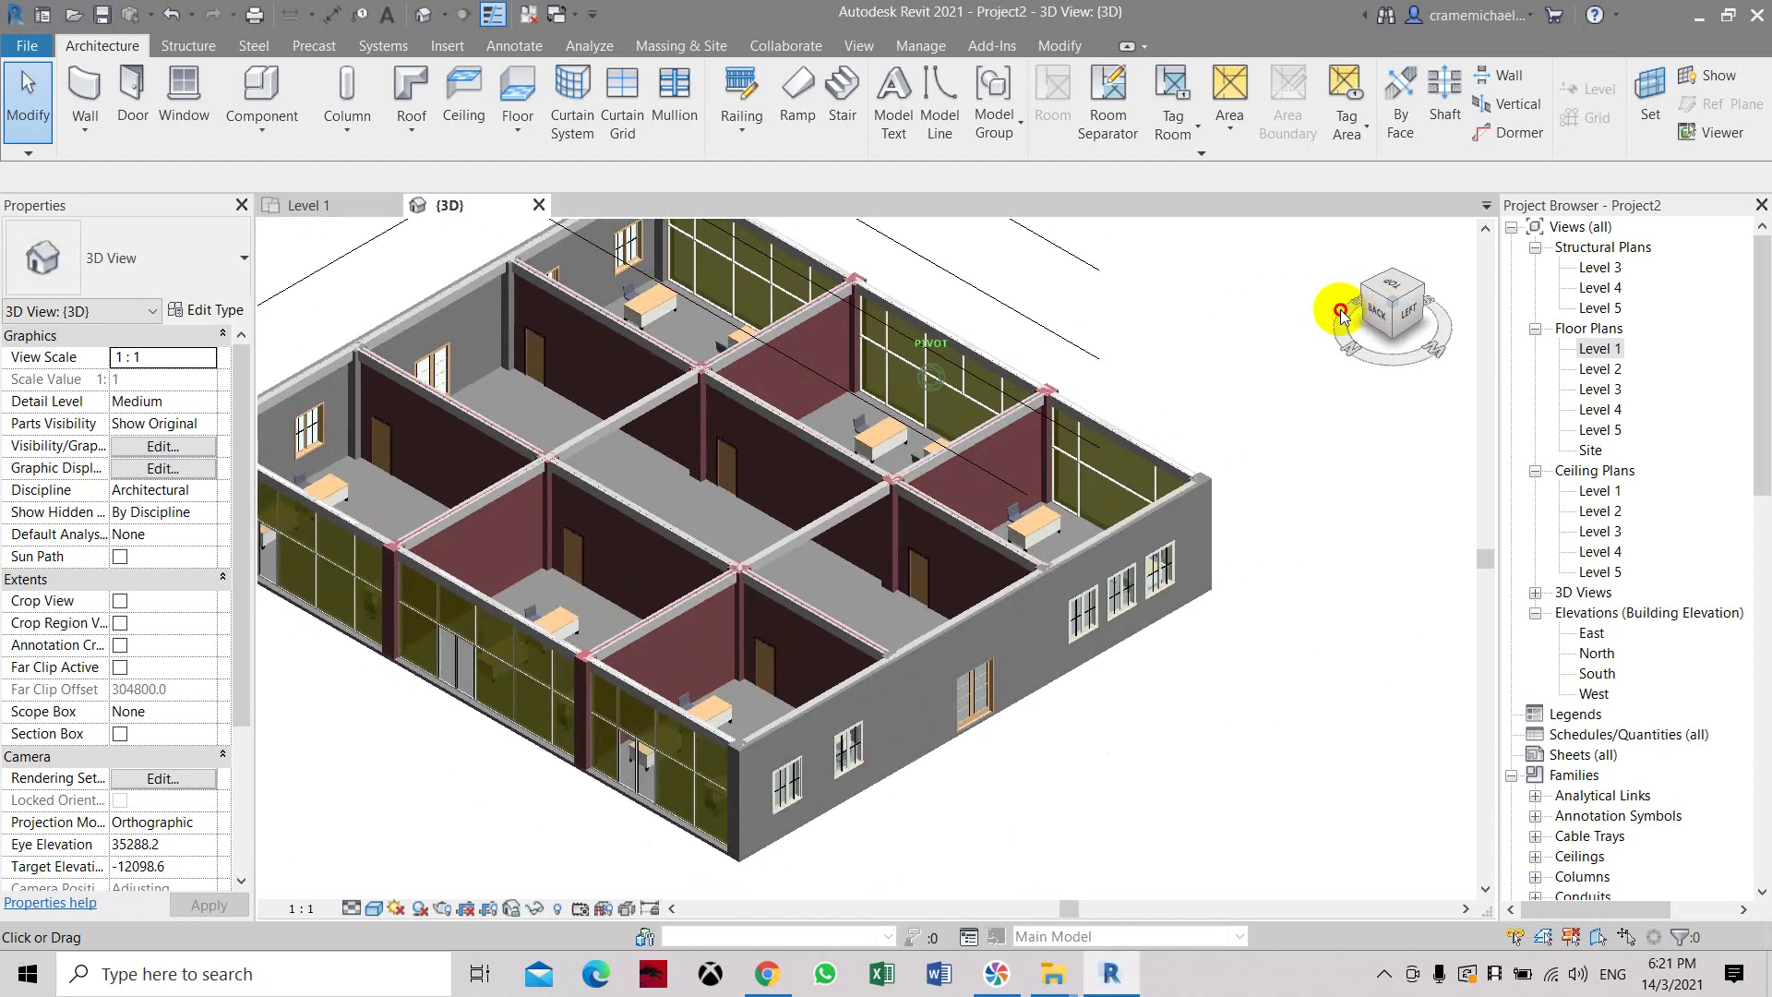
pyautogui.moveTo(651, 397); pyautogui.dragTo(662, 457, button='middle')
pyautogui.scroll(4, 683, 384)
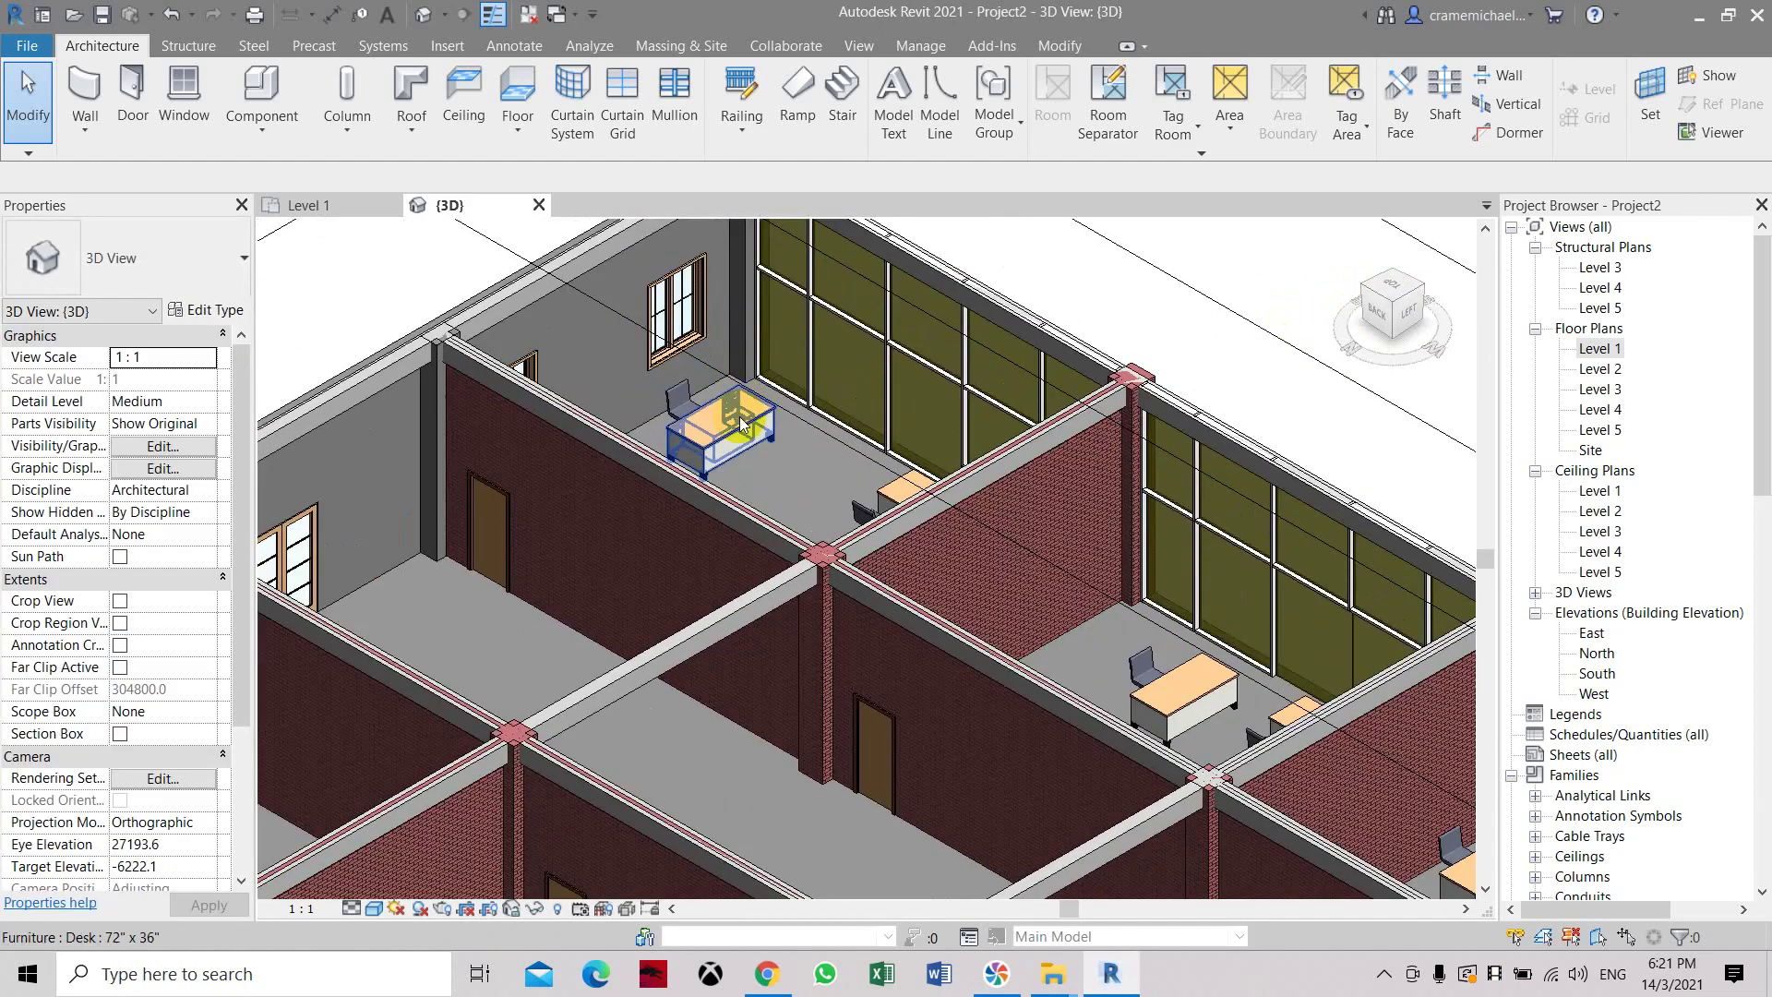
pyautogui.scroll(5, 711, 425)
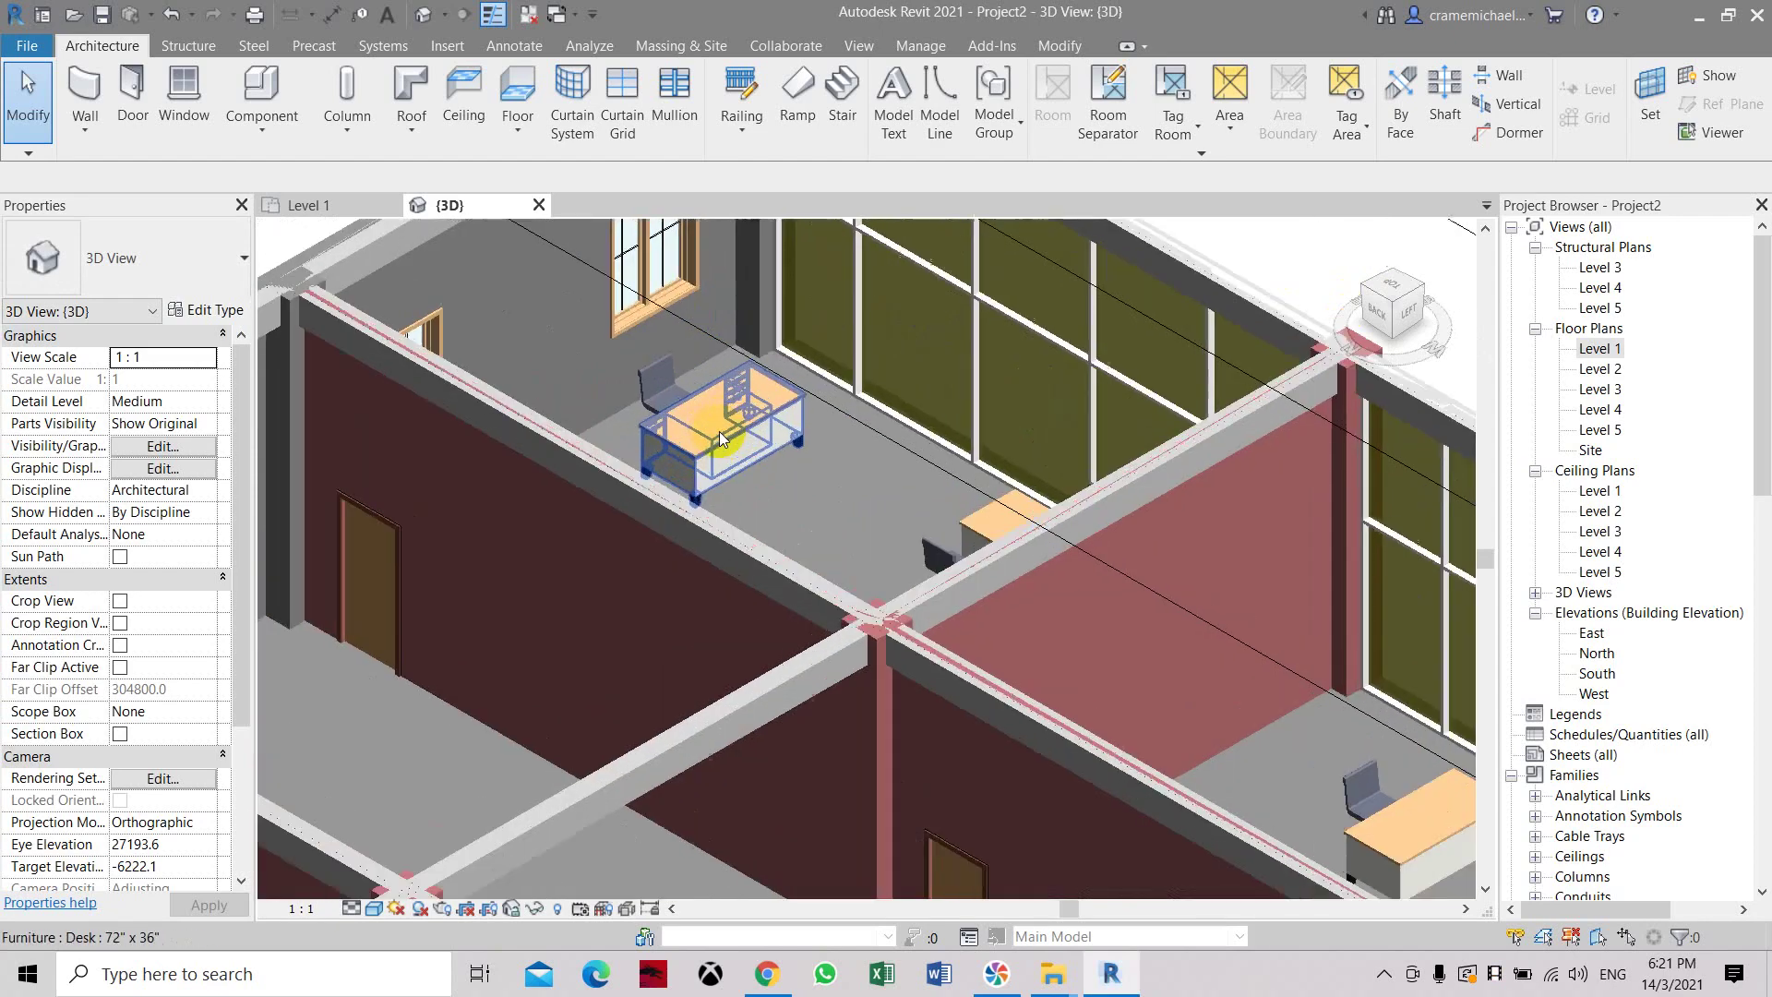
pyautogui.scroll(-6, 735, 425)
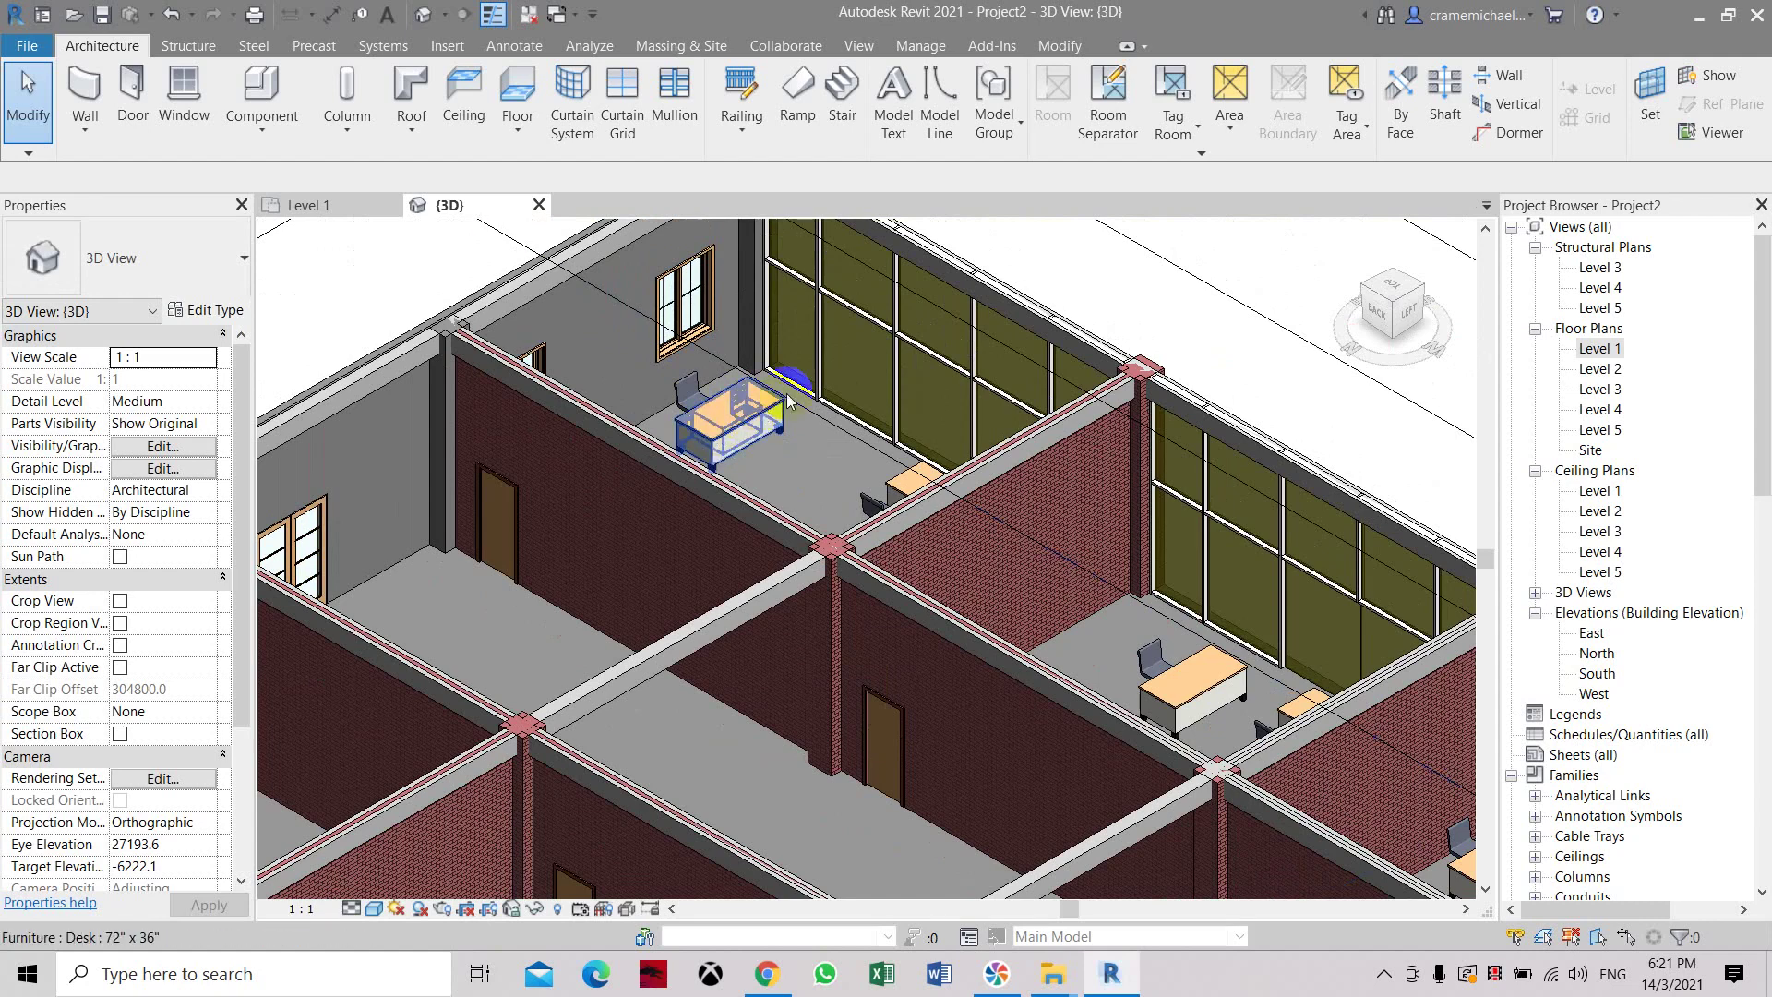
pyautogui.scroll(-5, 787, 399)
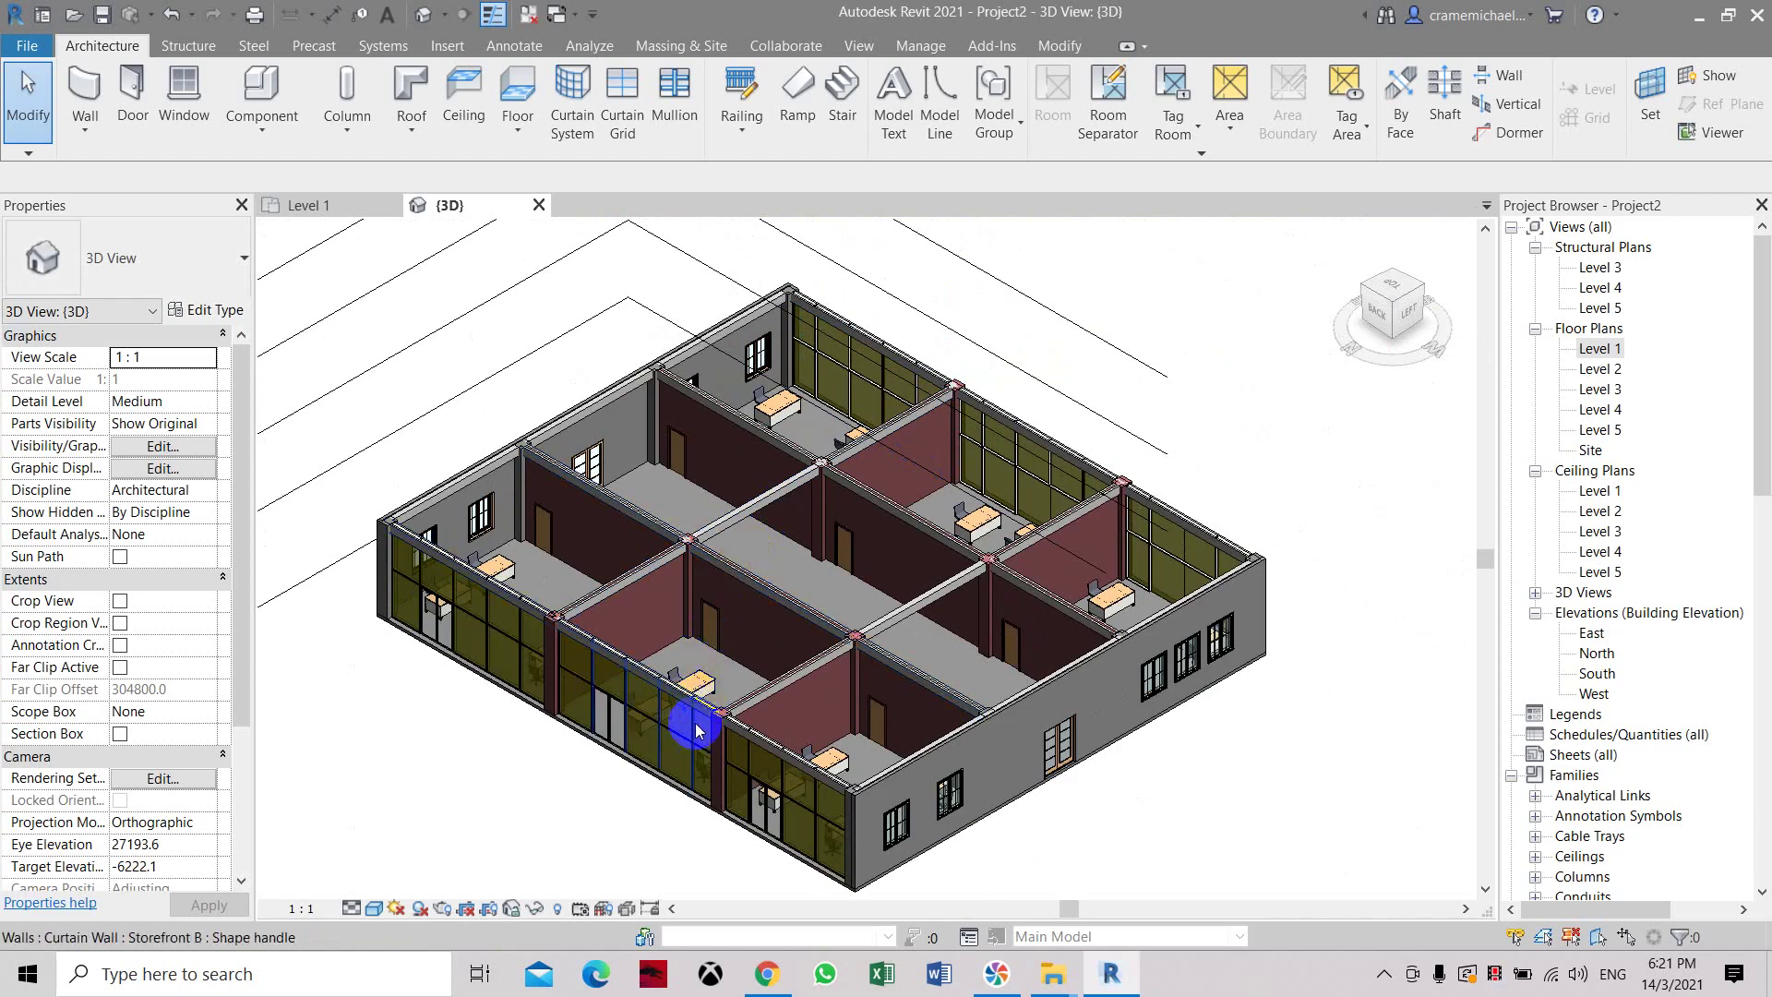
pyautogui.moveTo(1397, 319); pyautogui.dragTo(1432, 396)
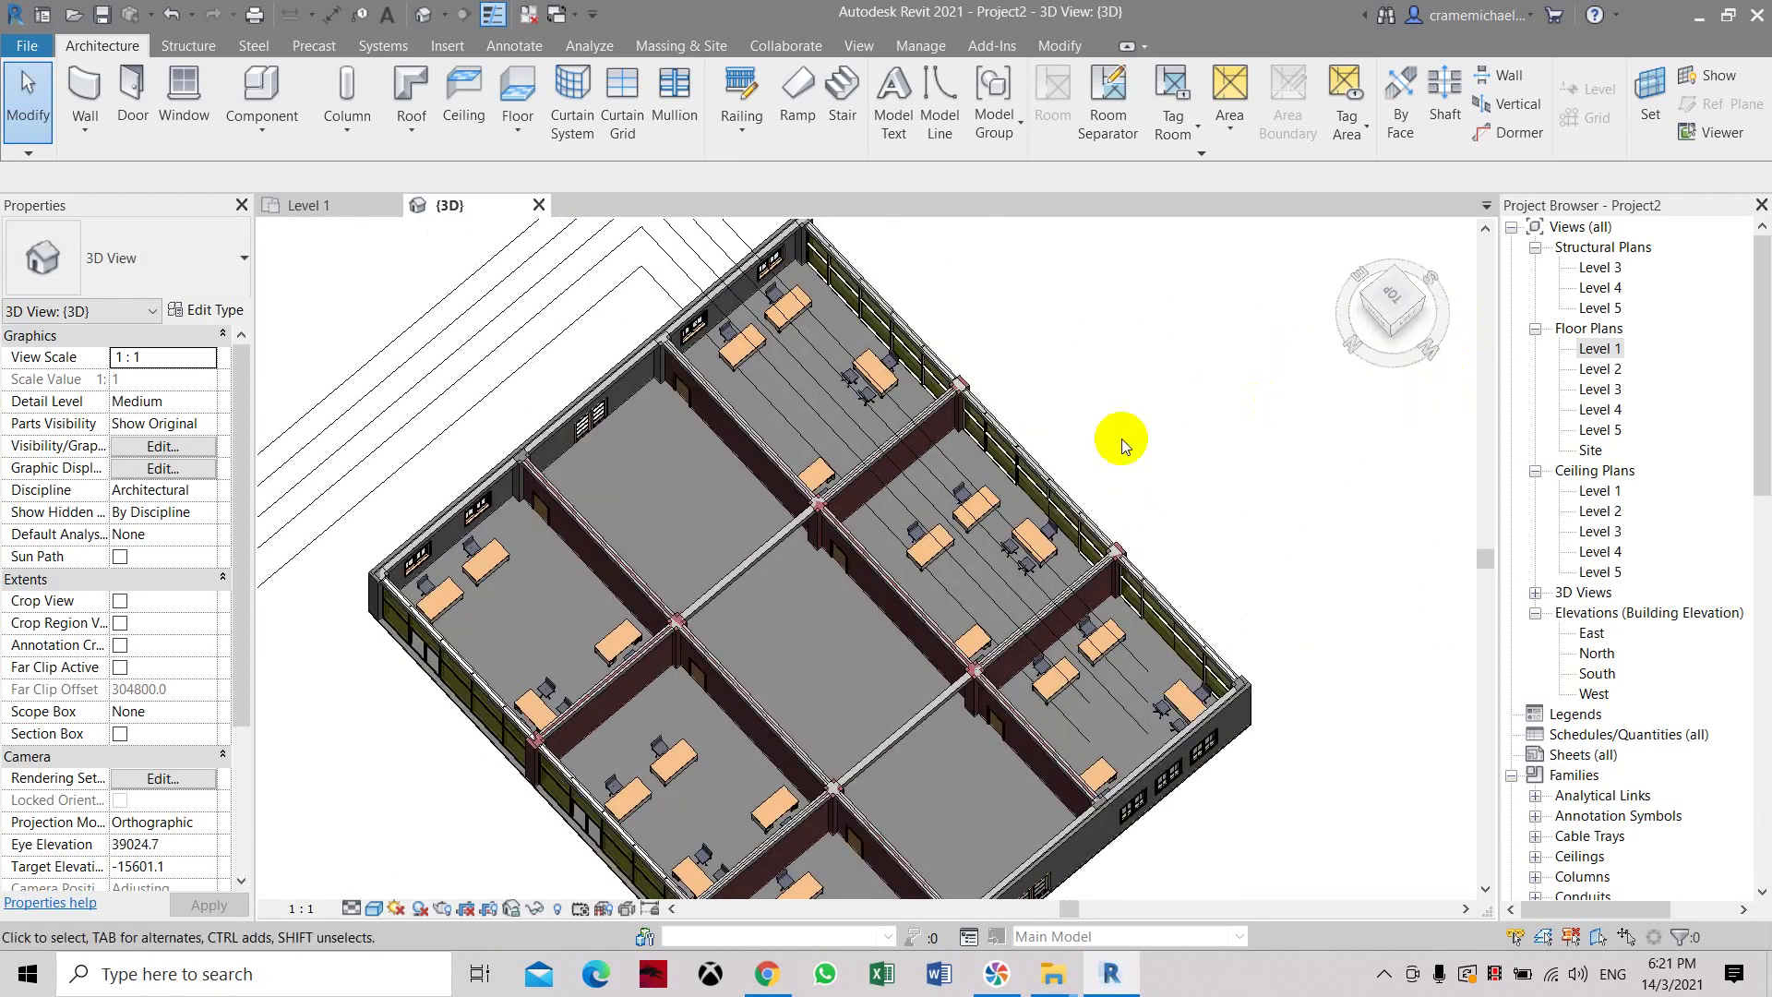